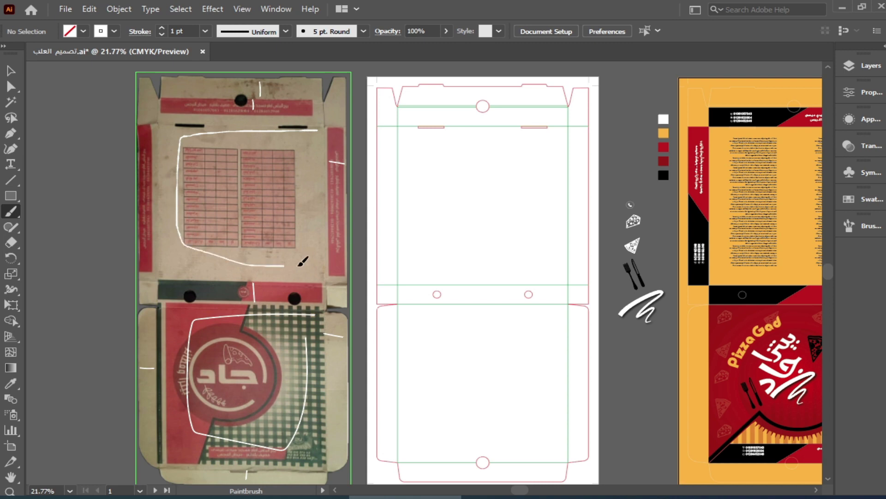
Step: Mark the printed lid panel and the menu panel on the box photo with large Paintbrush crosses
{"action": "left_click_drag", "start_coordinate": [257, 344], "coordinate": [239, 397]}
{"action": "left_click_drag", "start_coordinate": [229, 358], "coordinate": [264, 396]}
{"action": "left_click_drag", "start_coordinate": [214, 197], "coordinate": [279, 233]}
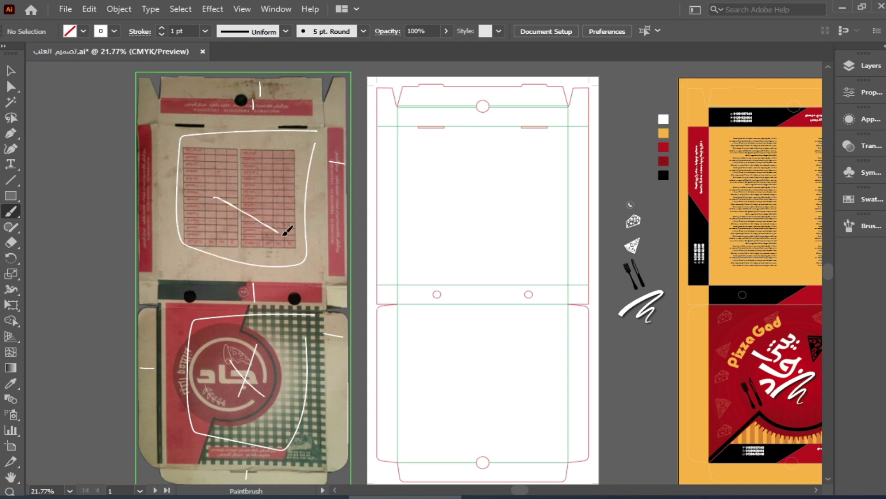
{"action": "left_click_drag", "start_coordinate": [252, 195], "coordinate": [230, 240]}
Step: Circle the top lock hole, the slot beside the menu panel and the bottom tab on the box photo with the Paintbrush
{"action": "mouse_move", "coordinate": [249, 88]}
{"action": "left_mouse_down"}
{"action": "mouse_move", "coordinate": [245, 120]}
{"action": "mouse_move", "coordinate": [260, 84]}
{"action": "left_mouse_up"}
{"action": "left_click_drag", "start_coordinate": [272, 121], "coordinate": [295, 121]}
{"action": "scroll", "coordinate": [257, 366], "scroll_direction": "down", "scroll_amount": 3}
{"action": "mouse_move", "coordinate": [236, 369]}
{"action": "left_mouse_down"}
{"action": "mouse_move", "coordinate": [257, 355]}
{"action": "mouse_move", "coordinate": [226, 364]}
{"action": "left_mouse_up"}
{"action": "key", "text": "space"}
{"action": "left_click_drag", "start_coordinate": [237, 288], "coordinate": [226, 383]}
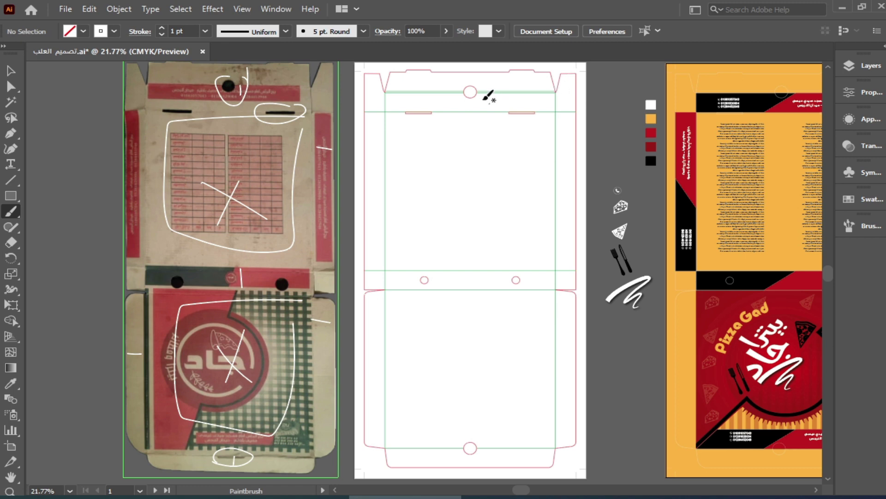
{"action": "key", "text": "v"}
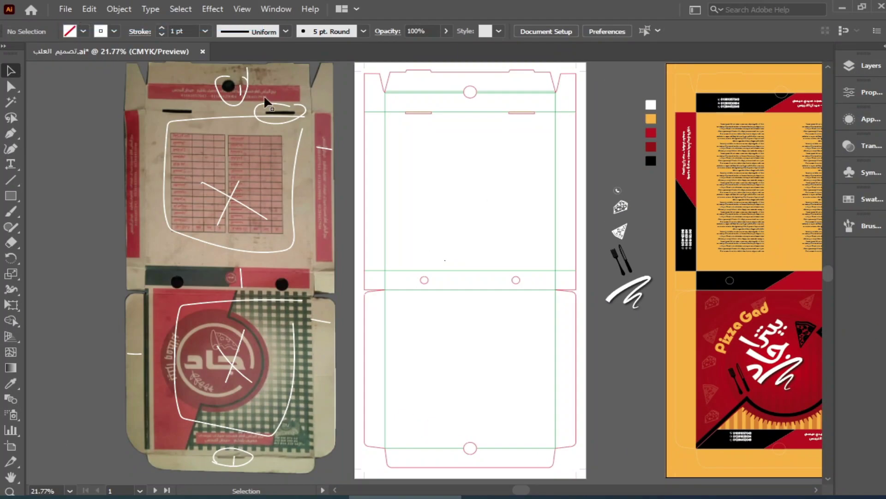
Step: Create a new portrait document 50 cm wide and 90 cm high in CMYK colour at 72 ppi
{"action": "key", "text": "ctrl+n"}
{"action": "left_click", "coordinate": [642, 141]}
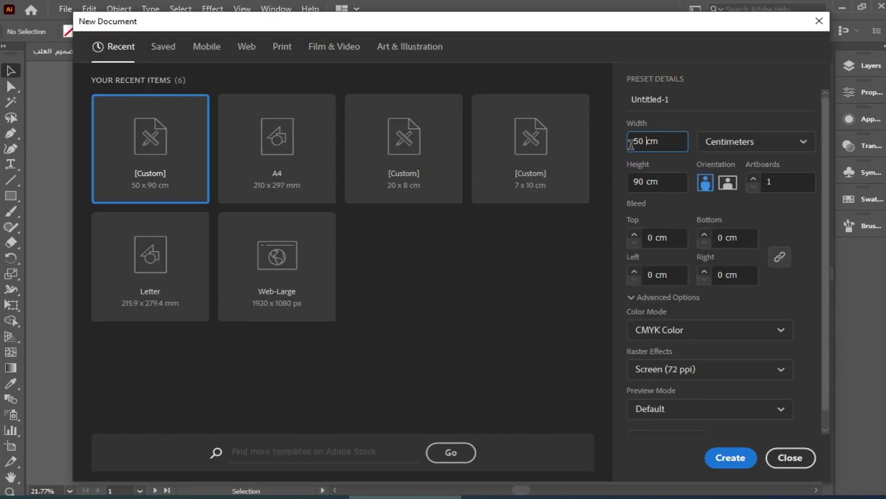
{"action": "left_click", "coordinate": [638, 182]}
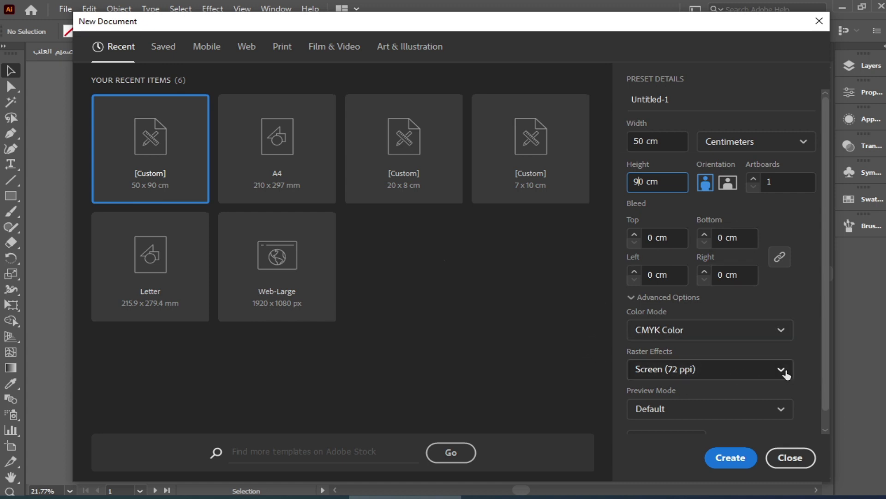
{"action": "left_click", "coordinate": [784, 372]}
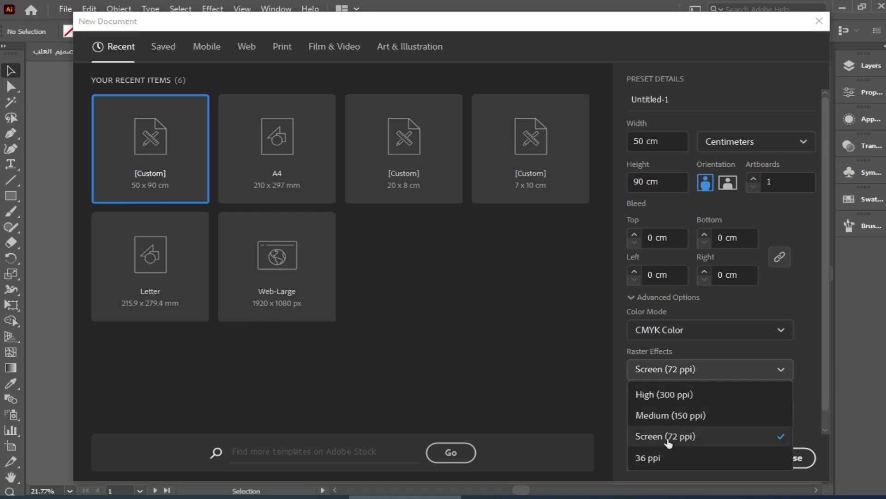
{"action": "left_click", "coordinate": [791, 305]}
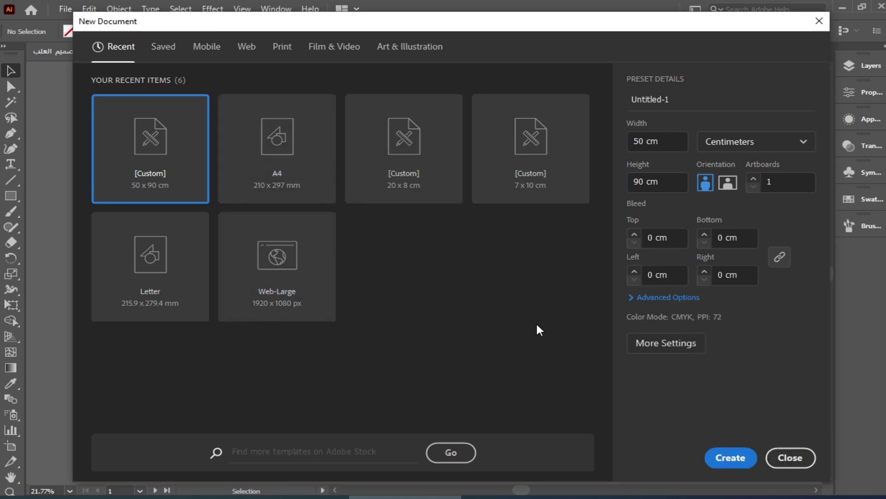
{"action": "left_click", "coordinate": [729, 458]}
Step: Return to the original box design file and copy the box photo into the new document, beside its artboard
{"action": "left_click", "coordinate": [152, 51]}
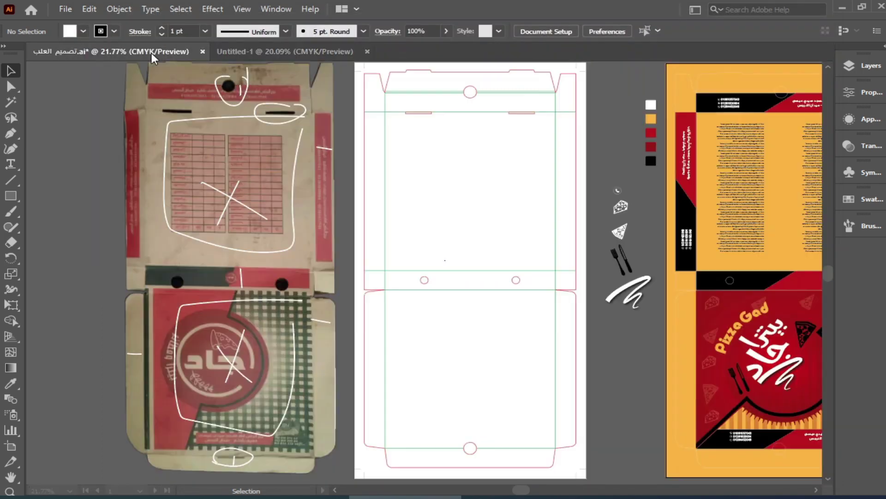
{"action": "left_click_drag", "start_coordinate": [138, 82], "coordinate": [190, 144]}
{"action": "left_click_drag", "start_coordinate": [190, 145], "coordinate": [190, 144]}
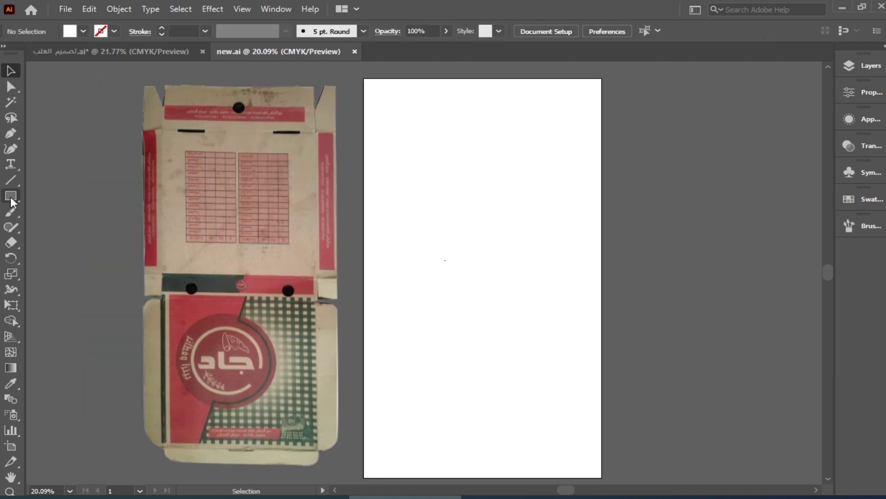
Step: Draw a 33 × 33 cm rectangle on the artboard with linked width and height
{"action": "left_click", "coordinate": [10, 196]}
{"action": "left_click", "coordinate": [461, 221]}
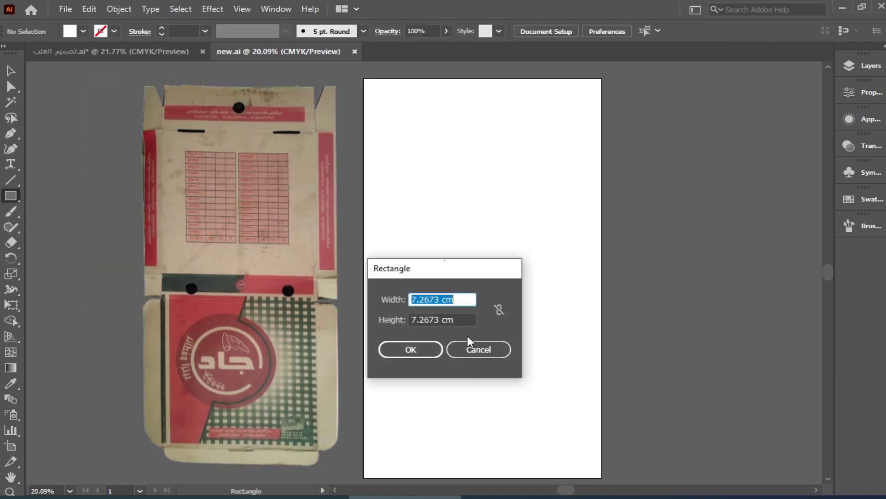
{"action": "left_click", "coordinate": [500, 310]}
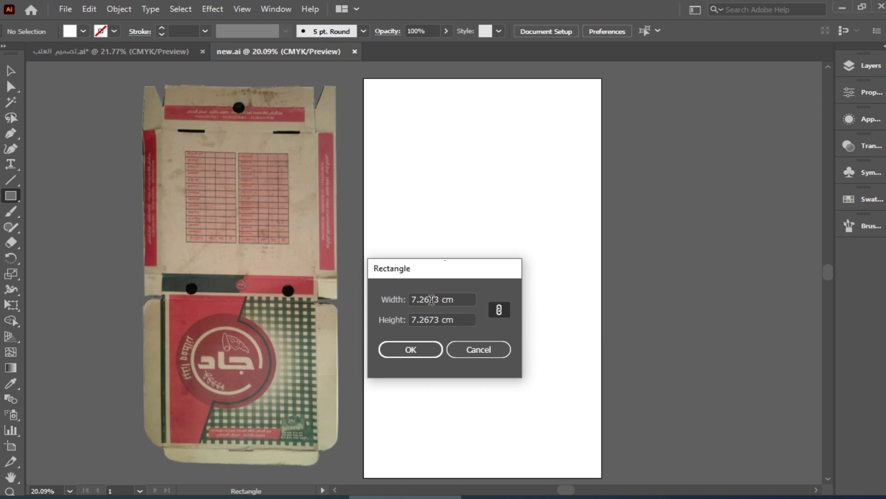
{"action": "left_click_drag", "start_coordinate": [440, 299], "coordinate": [409, 321]}
{"action": "type", "text": "33"}
{"action": "type", "text": "33"}
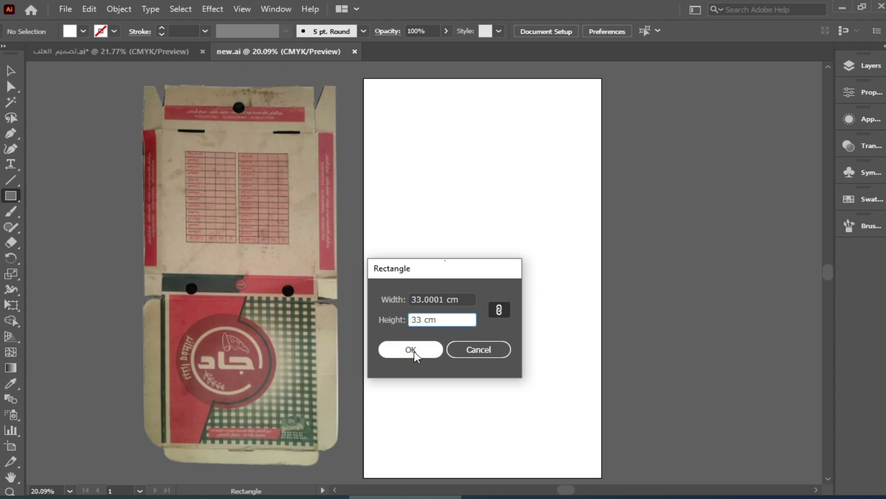
{"action": "left_click", "coordinate": [411, 349]}
Step: Give the square no fill and a red stroke 2 pt thick
{"action": "left_click", "coordinate": [83, 31]}
{"action": "left_click", "coordinate": [6, 53]}
{"action": "left_click", "coordinate": [115, 31]}
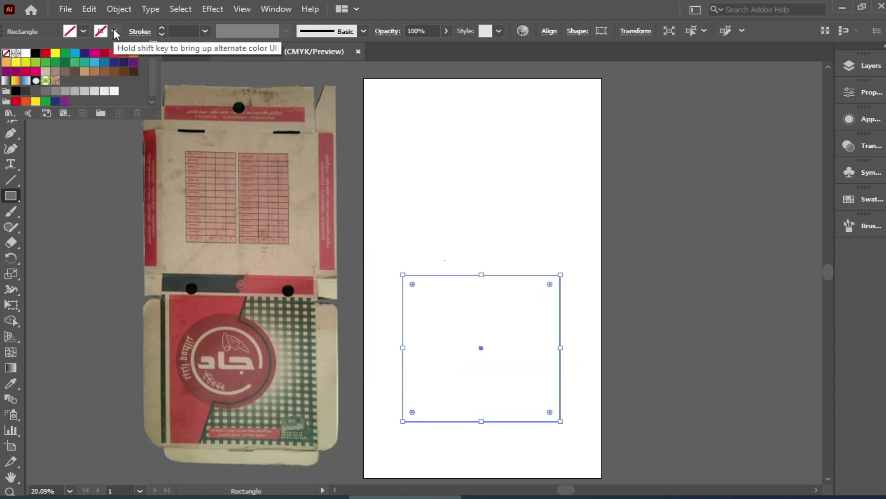
{"action": "left_click", "coordinate": [45, 54]}
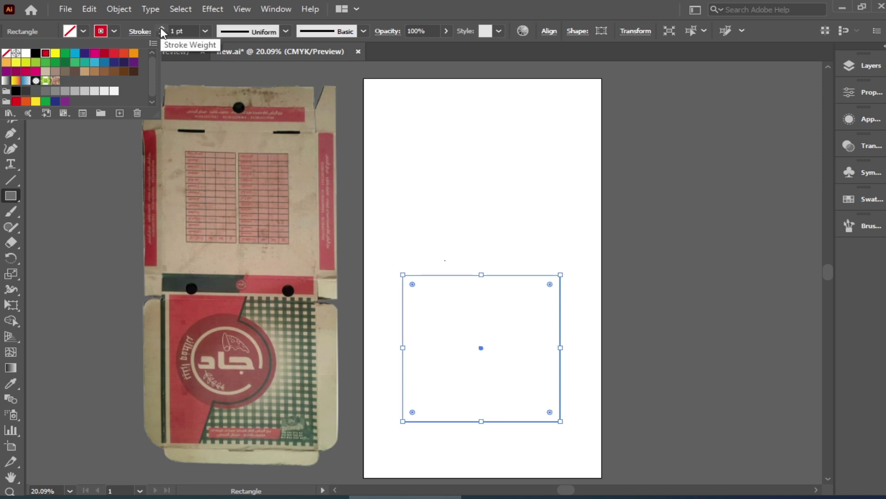
{"action": "left_click", "coordinate": [161, 28]}
Step: Duplicate the square flush against its left side and set only the copy's width to 4 cm, anchored at its right edge
{"action": "mouse_move", "coordinate": [509, 247]}
{"action": "left_mouse_down"}
{"action": "mouse_move", "coordinate": [530, 263]}
{"action": "mouse_move", "coordinate": [372, 262]}
{"action": "left_mouse_up"}
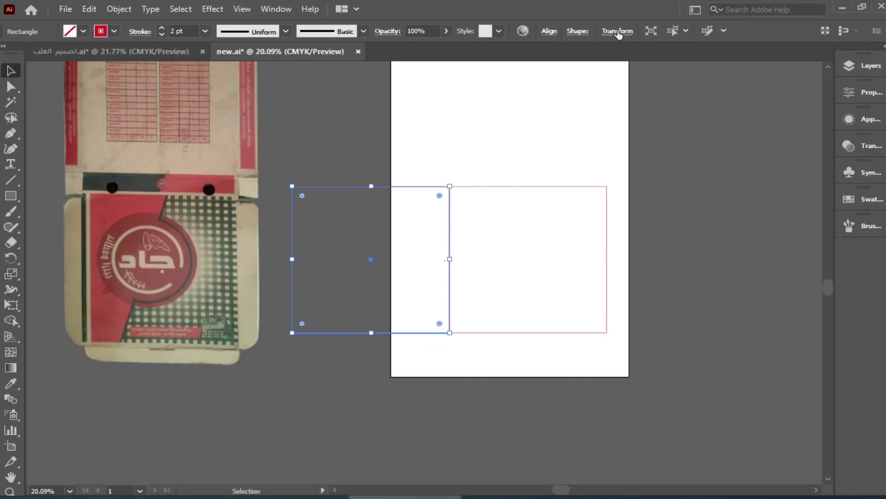
{"action": "left_click", "coordinate": [619, 32]}
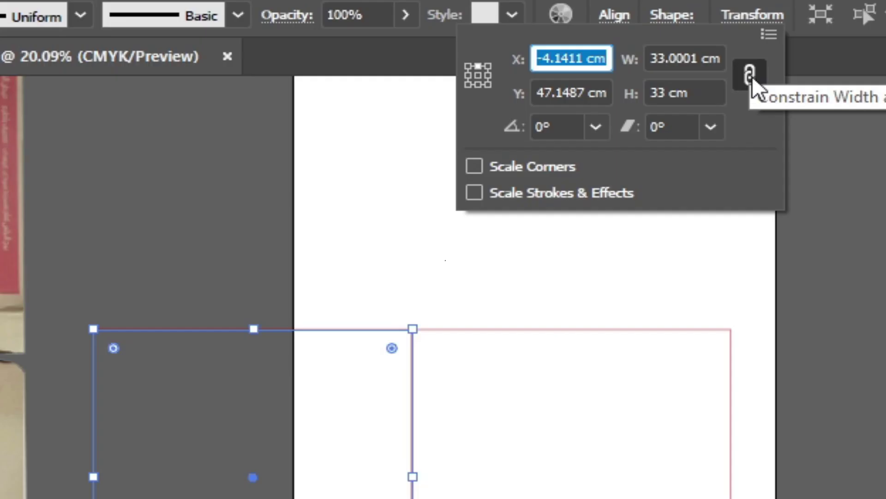
{"action": "left_click", "coordinate": [749, 75]}
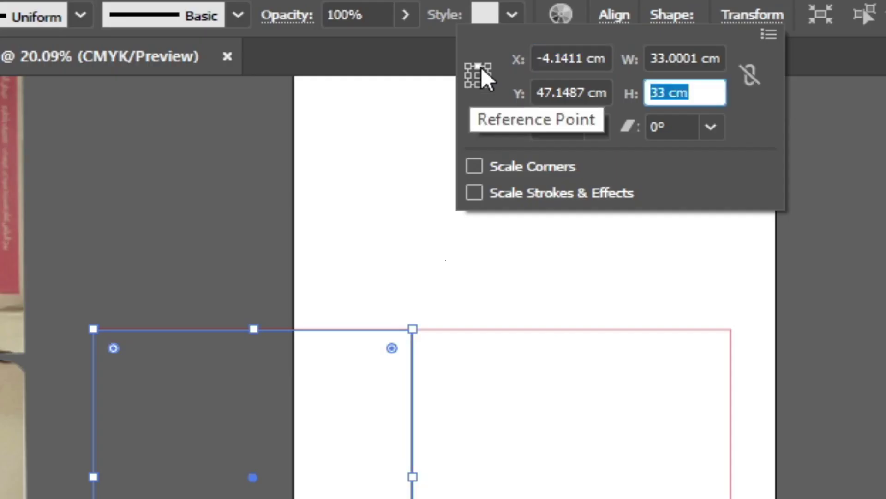
{"action": "left_click", "coordinate": [489, 75]}
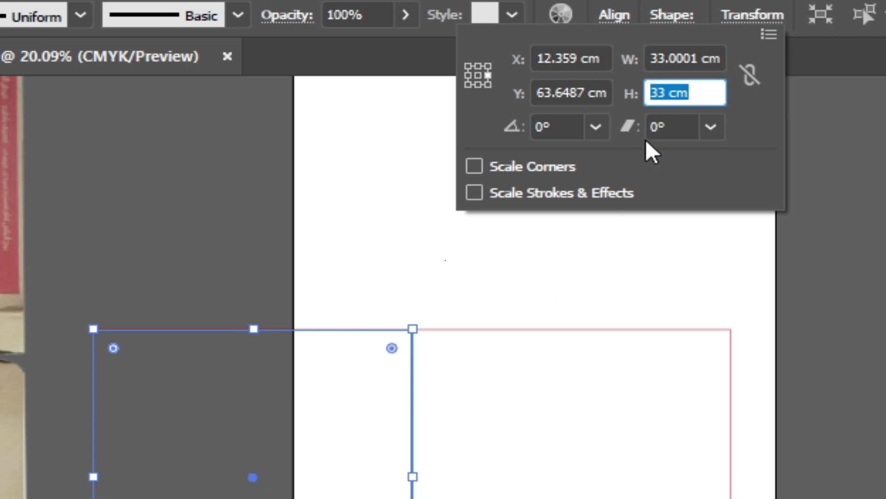
{"action": "left_click", "coordinate": [697, 59]}
{"action": "left_click_drag", "start_coordinate": [697, 59], "coordinate": [651, 70]}
{"action": "type", "text": "4"}
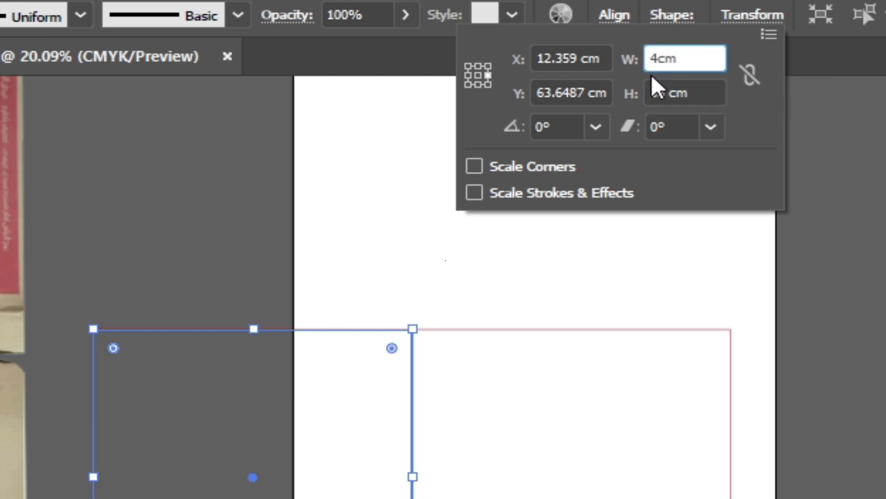
{"action": "key", "text": "Return"}
Step: Shift both rectangles left together until the narrow one's outer edge sits at about X 5.9 cm
{"action": "left_click_drag", "start_coordinate": [406, 476], "coordinate": [398, 475]}
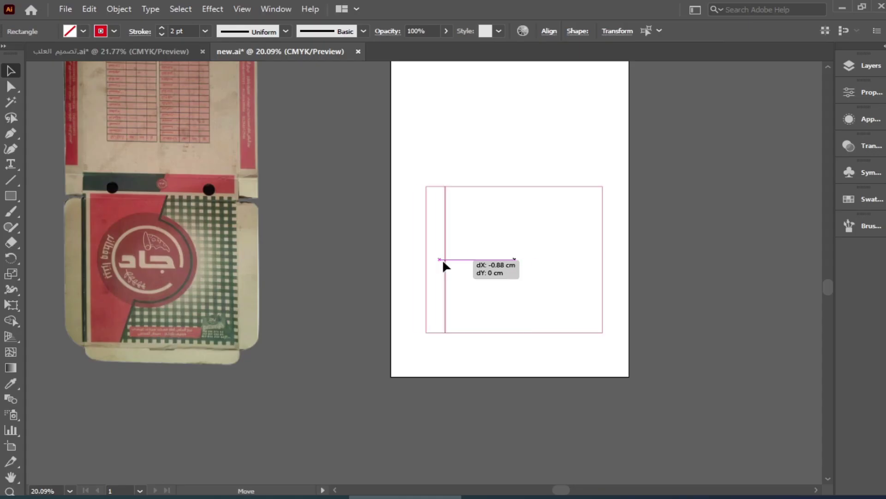
{"action": "left_click_drag", "start_coordinate": [442, 261], "coordinate": [437, 261]}
Step: Move the narrow rectangle's top-left anchor point 0.5 cm vertically downward to slant its upper edge
{"action": "scroll", "coordinate": [424, 281], "scroll_direction": "up", "scroll_amount": 3}
{"action": "left_click_drag", "start_coordinate": [439, 125], "coordinate": [435, 229]}
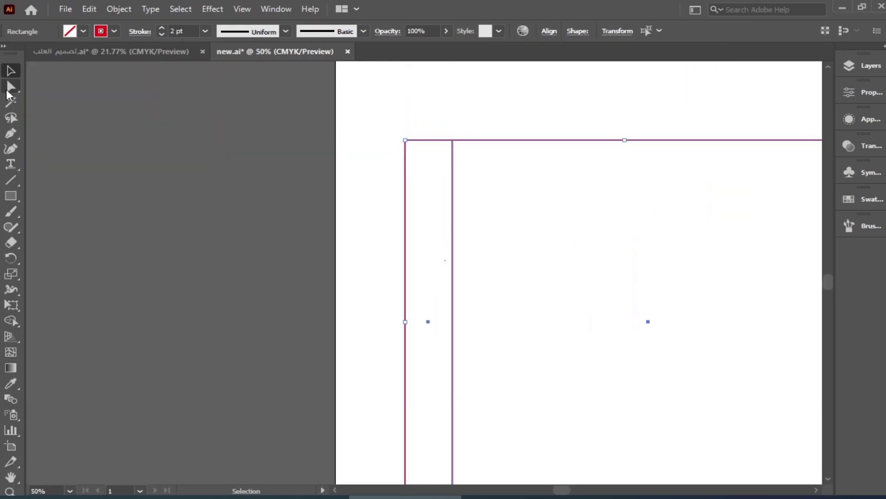
{"action": "left_click", "coordinate": [8, 90]}
{"action": "left_click", "coordinate": [346, 148]}
{"action": "left_click_drag", "start_coordinate": [418, 166], "coordinate": [397, 137]}
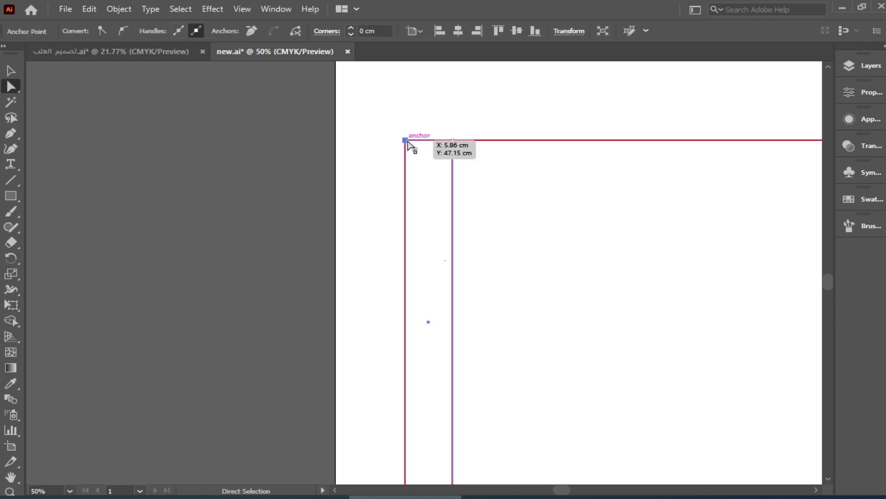
{"action": "key", "text": "Return"}
{"action": "left_click_drag", "start_coordinate": [601, 260], "coordinate": [564, 263]}
{"action": "type", "text": "0."}
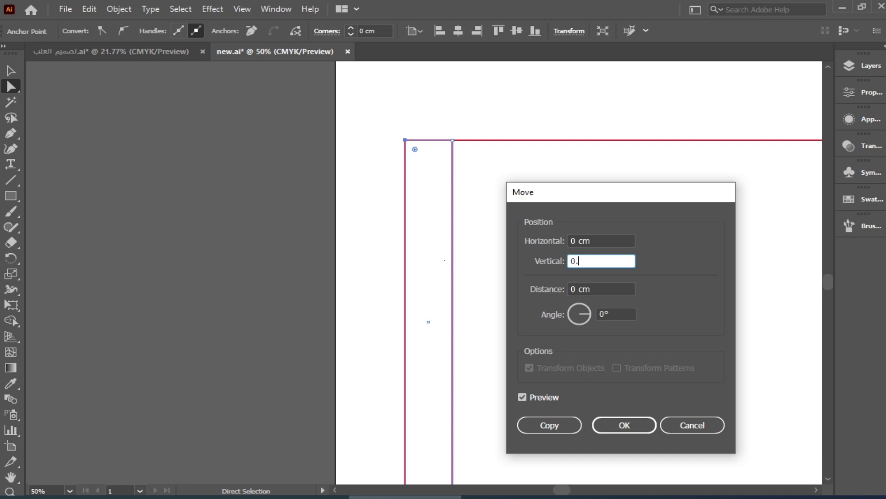
{"action": "type", "text": "5"}
{"action": "key", "text": "Tab"}
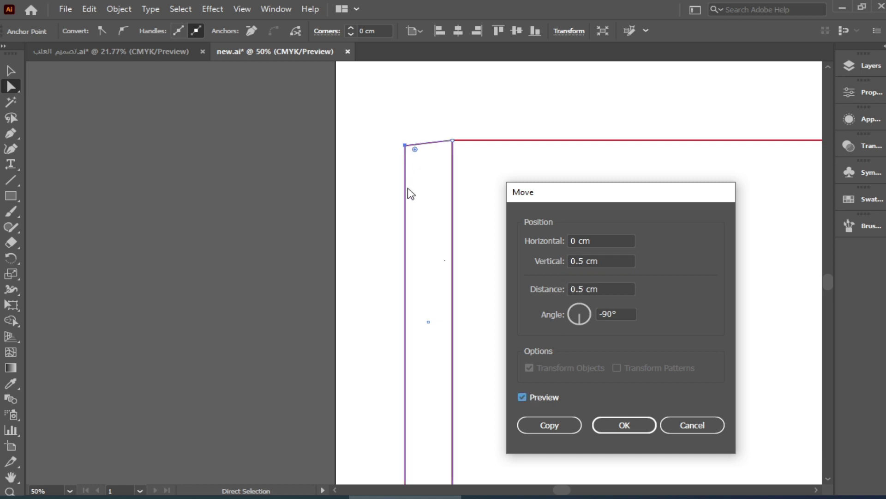
{"action": "left_click", "coordinate": [624, 425]}
Step: Move the narrow rectangle's bottom-left anchor point by -0.5 cm vertically to slant its lower edge upward
{"action": "scroll", "coordinate": [392, 176], "scroll_direction": "down", "scroll_amount": 6}
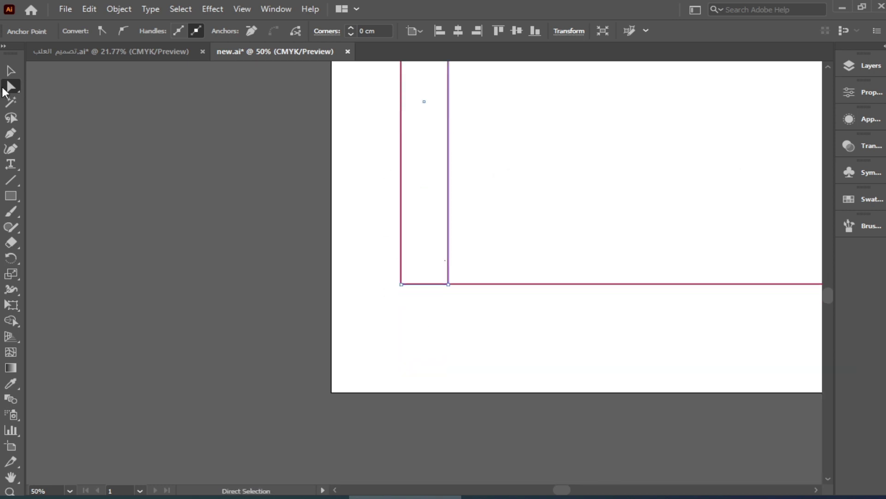
{"action": "left_click_drag", "start_coordinate": [392, 275], "coordinate": [418, 315]}
{"action": "key", "text": "Return"}
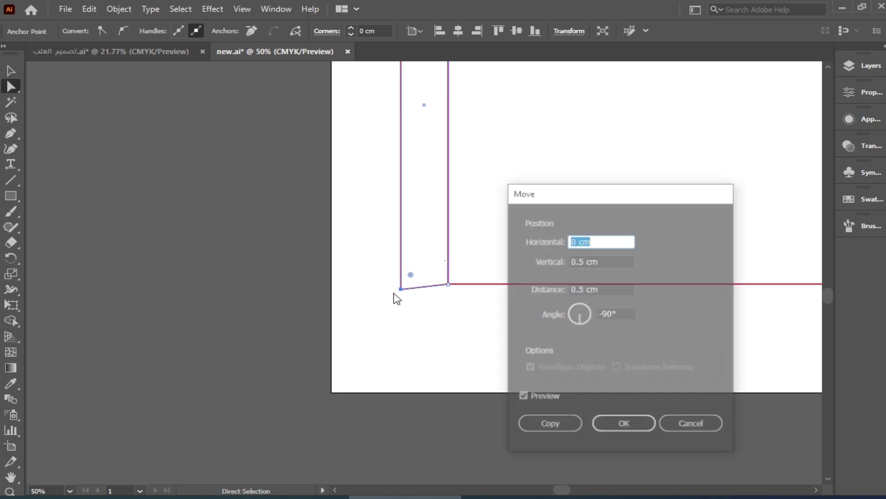
{"action": "left_click", "coordinate": [572, 261]}
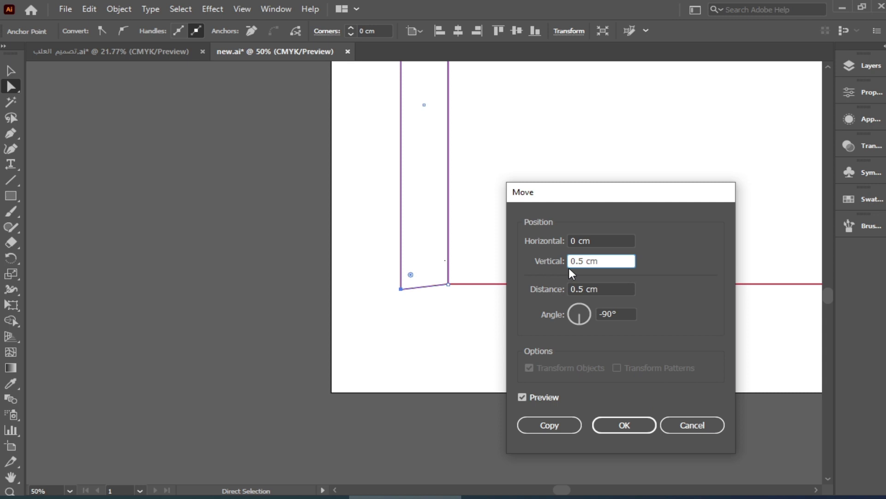
{"action": "type", "text": "-"}
{"action": "left_click", "coordinate": [547, 399]}
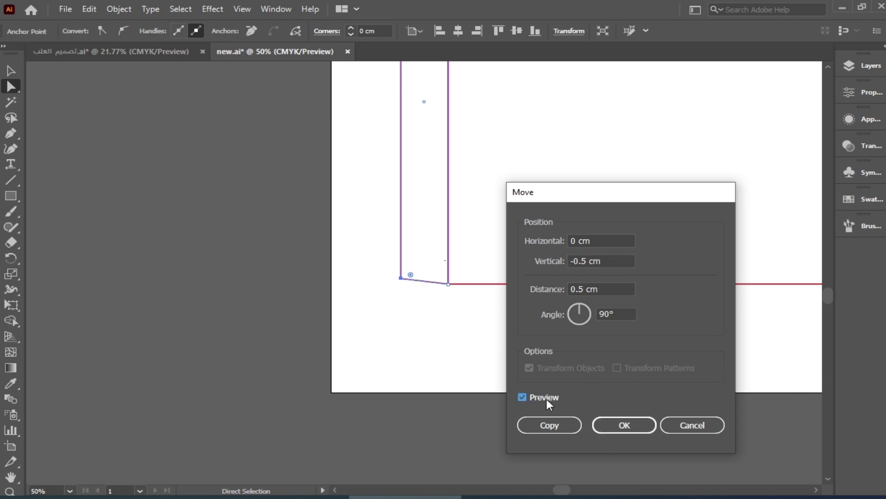
{"action": "left_click", "coordinate": [547, 398]}
{"action": "left_click", "coordinate": [621, 424]}
Step: Round both outer corners of the left flap together to match the side flap in the box photo
{"action": "key", "text": "ctrl+minus"}
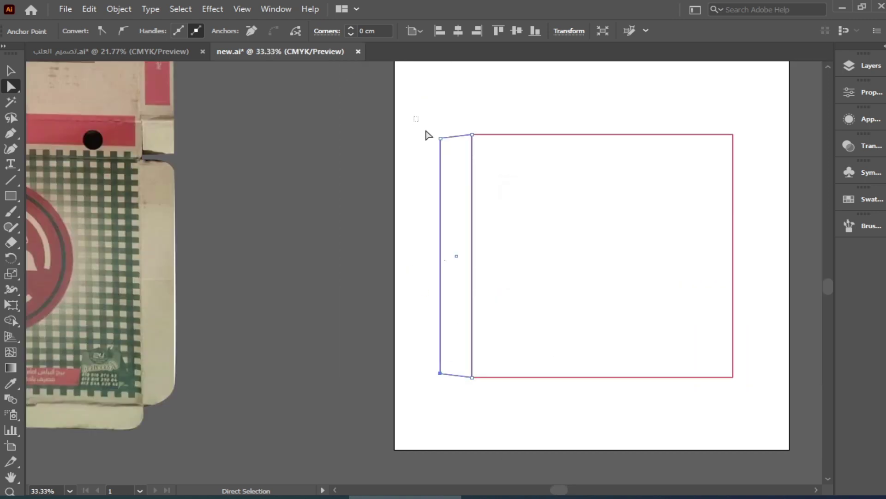
{"action": "left_click_drag", "start_coordinate": [458, 346], "coordinate": [455, 392]}
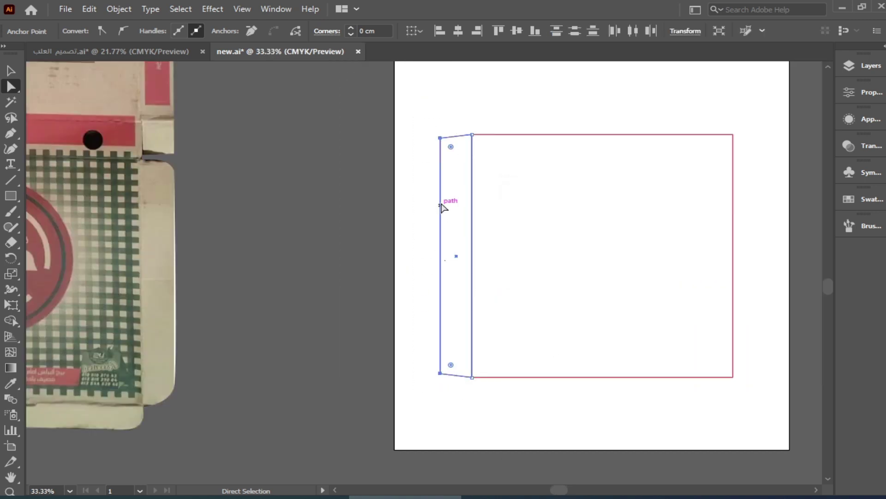
{"action": "left_click_drag", "start_coordinate": [451, 146], "coordinate": [454, 148]}
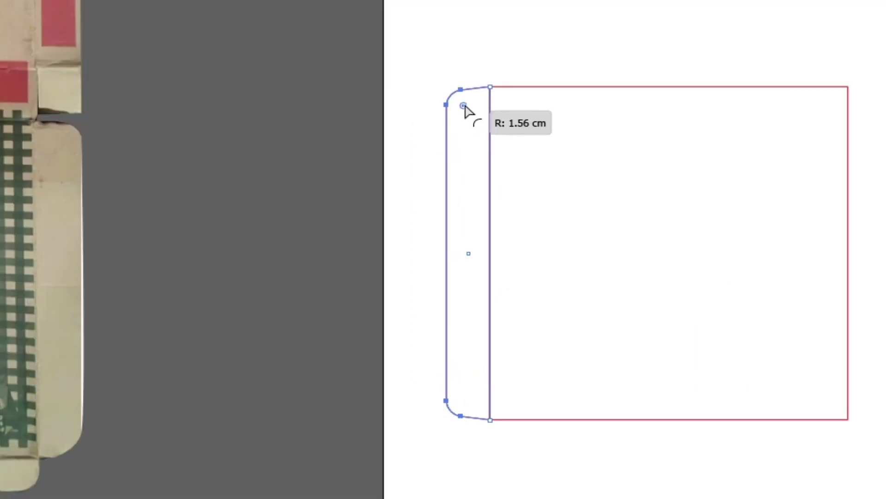
{"action": "left_click_drag", "start_coordinate": [465, 108], "coordinate": [475, 113]}
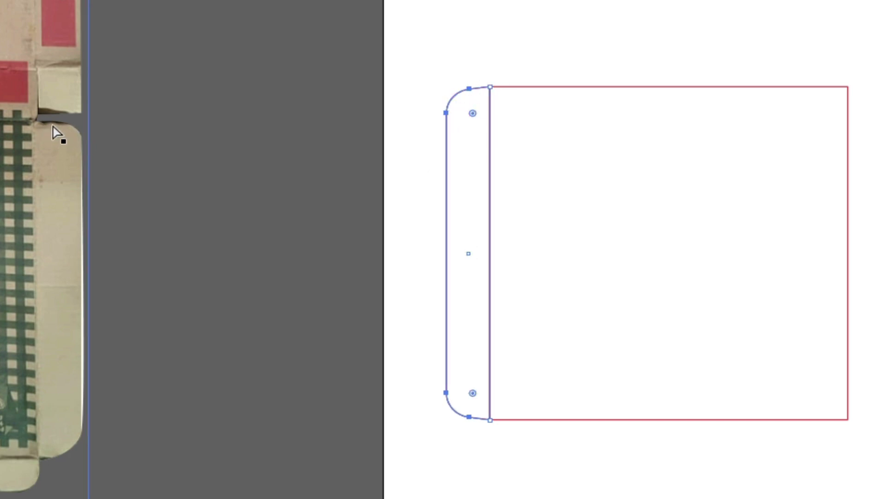
Step: Duplicate the rounded flap onto the square's right side and flip the copy horizontally
{"action": "left_click_drag", "start_coordinate": [530, 248], "coordinate": [391, 231]}
{"action": "key", "text": "v"}
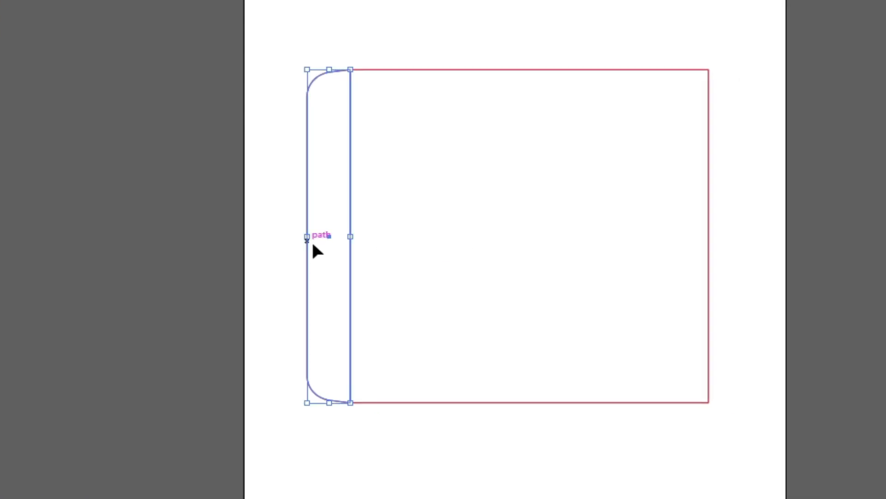
{"action": "left_click_drag", "start_coordinate": [329, 236], "coordinate": [733, 261]}
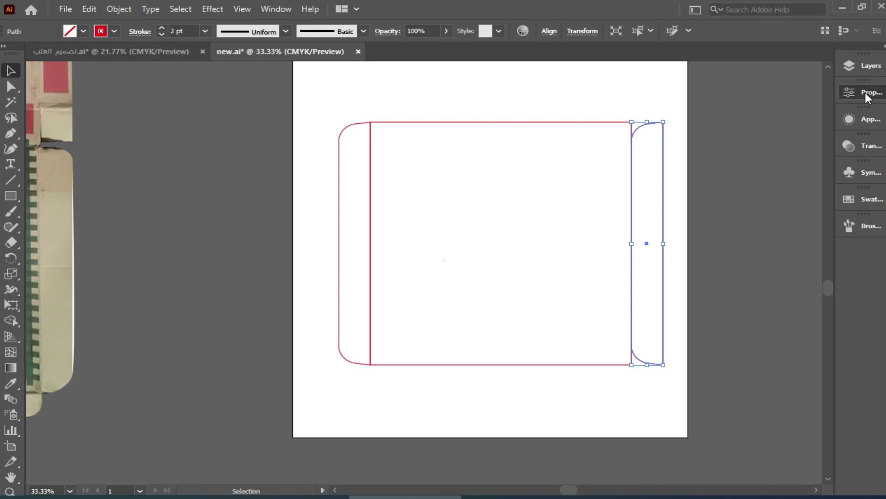
{"action": "left_click", "coordinate": [865, 92]}
{"action": "left_click", "coordinate": [772, 150]}
{"action": "left_click", "coordinate": [858, 92]}
Step: Duplicate the rounded side flap, rotate the copy 90°, and attach it to the square's bottom edge
{"action": "left_click_drag", "start_coordinate": [674, 241], "coordinate": [480, 249]}
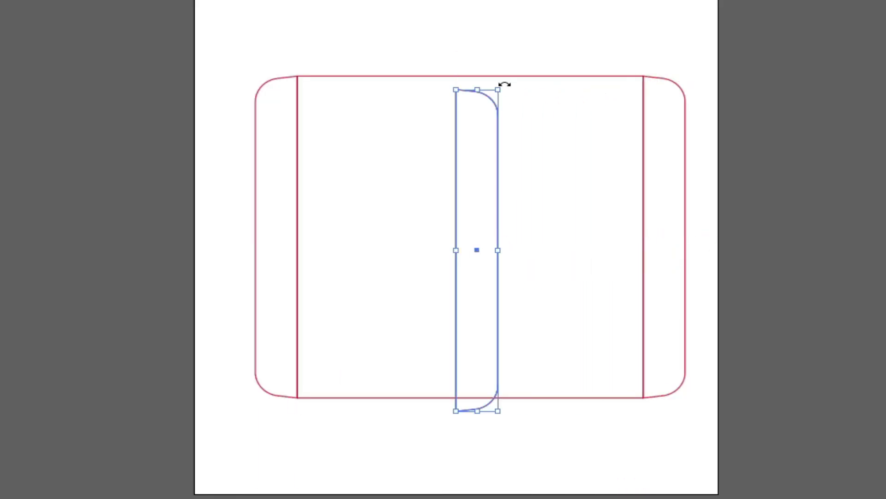
{"action": "left_click_drag", "start_coordinate": [505, 83], "coordinate": [629, 240]}
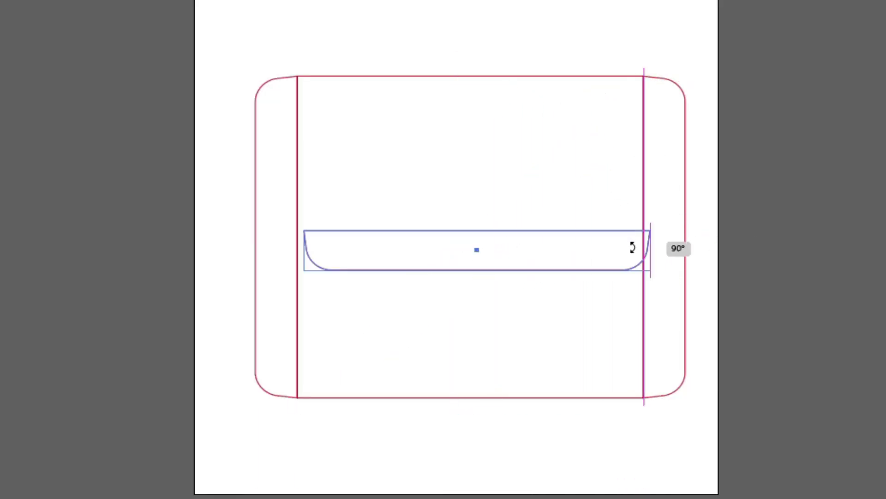
{"action": "left_click_drag", "start_coordinate": [481, 251], "coordinate": [470, 417]}
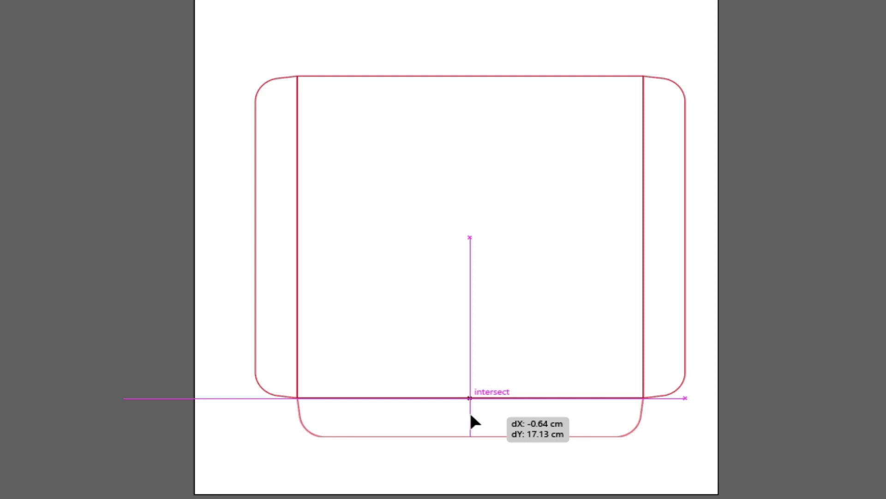
{"action": "left_click_drag", "start_coordinate": [470, 415], "coordinate": [471, 412]}
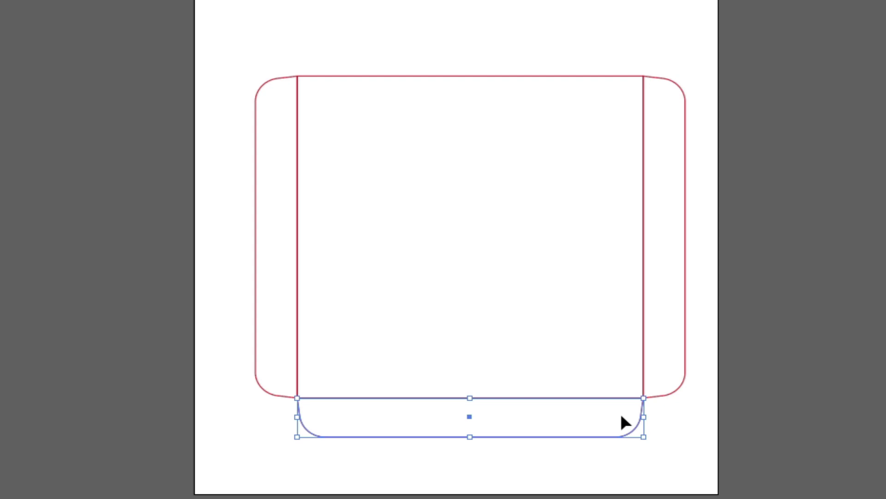
Step: Check in outline view whether the bottom flap meets the square and side flap at the lower-right corner
{"action": "key", "text": "ctrl+y"}
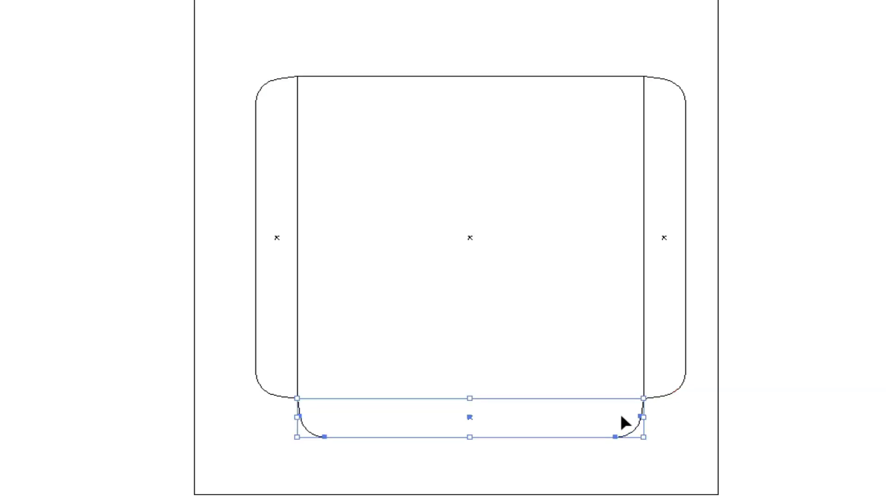
{"action": "scroll", "coordinate": [700, 416], "scroll_direction": "up", "scroll_amount": 8}
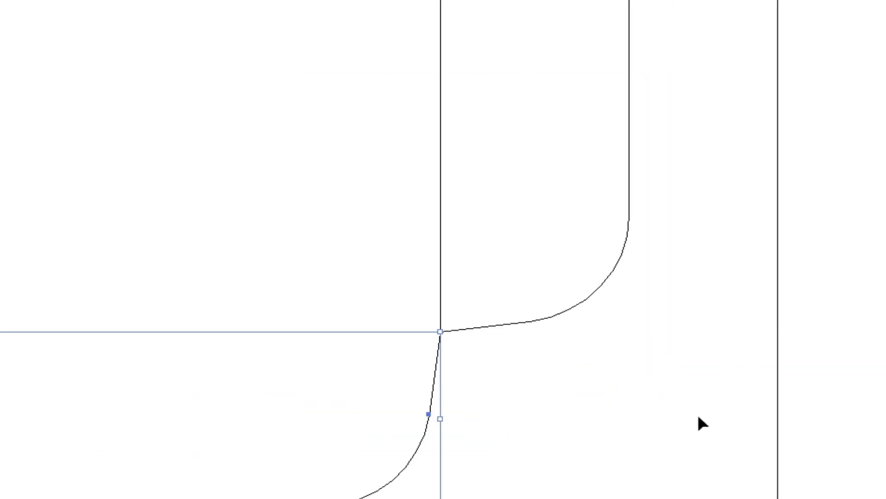
{"action": "left_click", "coordinate": [143, 254]}
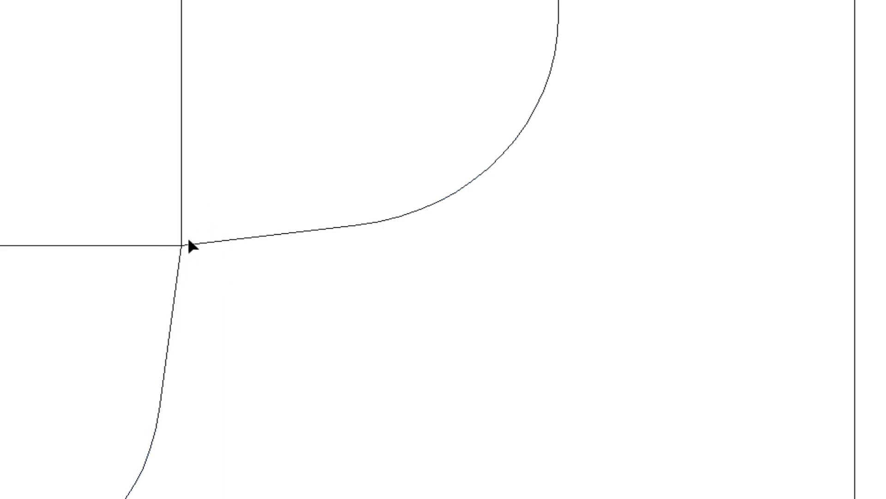
{"action": "key", "text": "ctrl+y"}
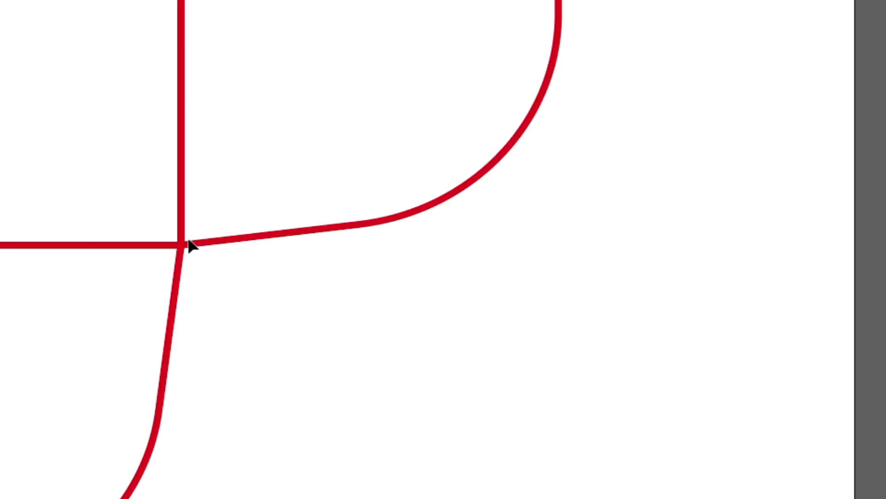
Step: Duplicate the square directly above itself so the copy's bottom edge rests on the original's top edge
{"action": "scroll", "coordinate": [189, 240], "scroll_direction": "down", "scroll_amount": 7}
{"action": "left_click_drag", "start_coordinate": [396, 95], "coordinate": [420, 62]}
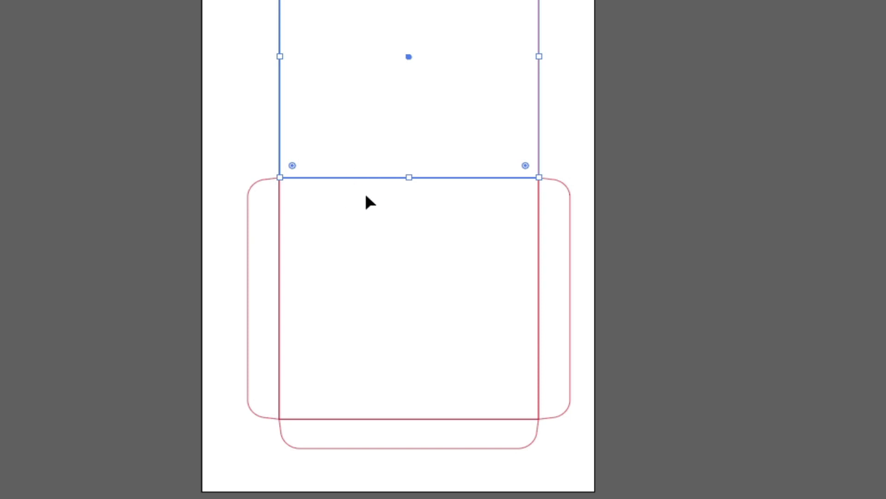
{"action": "scroll", "coordinate": [410, 154], "scroll_direction": "up", "scroll_amount": 2}
{"action": "mouse_move", "coordinate": [414, 147]}
{"action": "left_mouse_down"}
{"action": "mouse_move", "coordinate": [413, 136]}
{"action": "mouse_move", "coordinate": [415, 147]}
{"action": "left_mouse_up"}
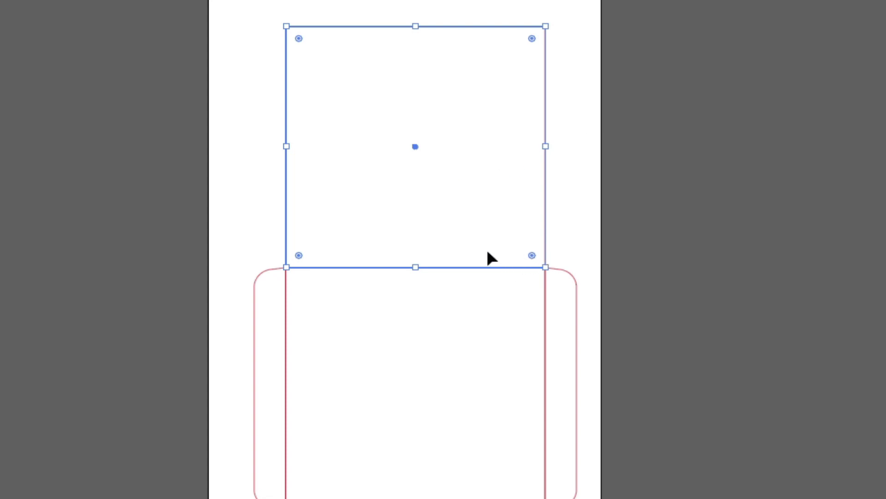
{"action": "key", "text": "a"}
{"action": "key", "text": "v"}
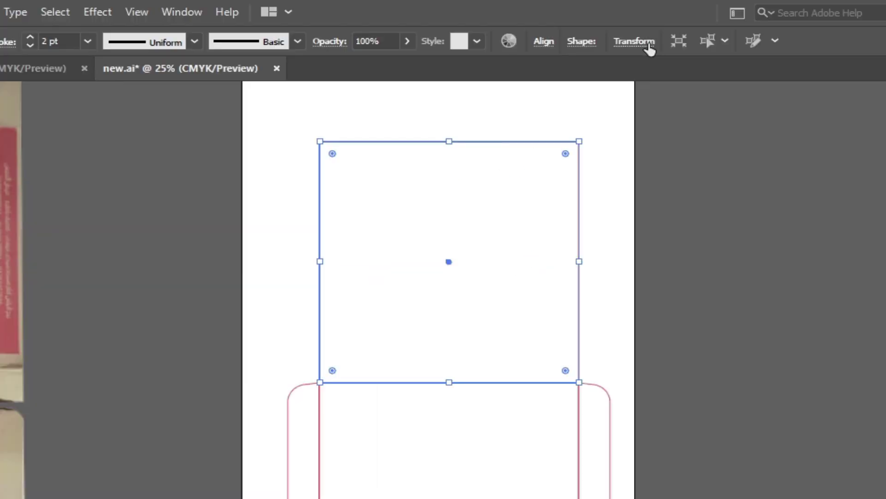
Step: Set the upper square copy's height to 4 cm, using its bottom-center reference point to make a narrow strip
{"action": "left_click", "coordinate": [688, 40]}
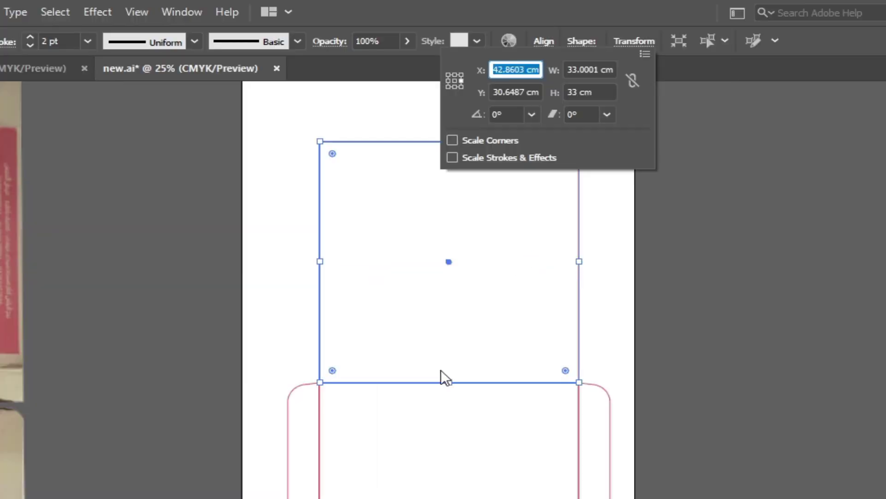
{"action": "left_click", "coordinate": [455, 86]}
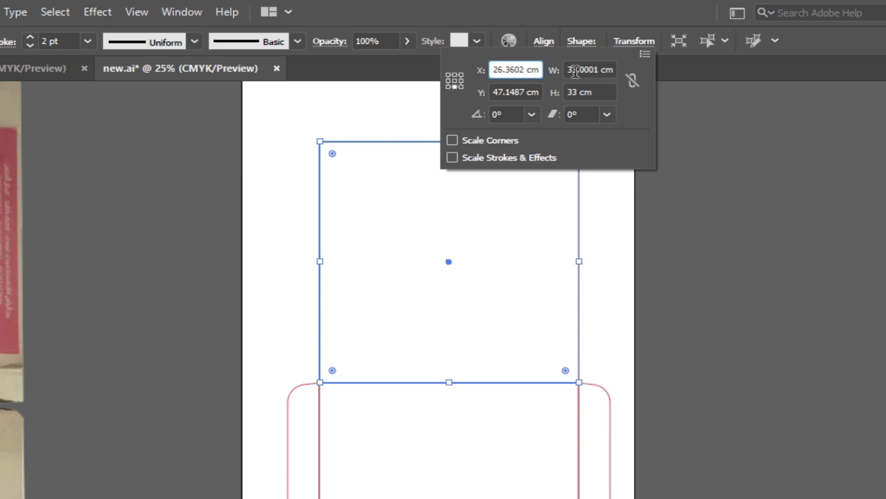
{"action": "left_click", "coordinate": [565, 94]}
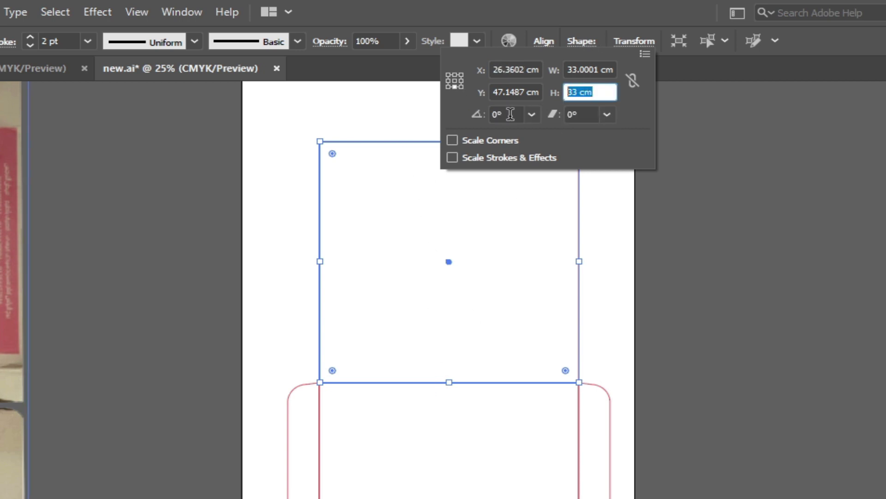
{"action": "type", "text": "4"}
{"action": "key", "text": "Return"}
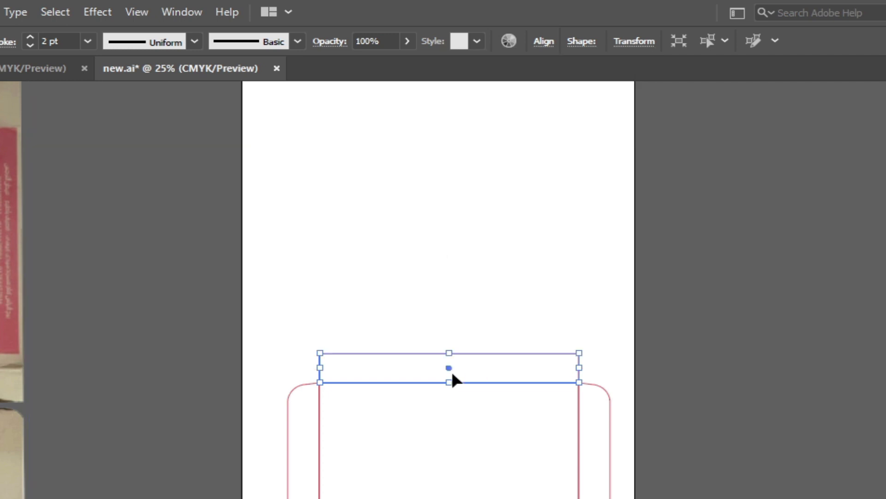
Step: Duplicate the large square and place the copy on the top edge of the 4 cm strip
{"action": "left_click_drag", "start_coordinate": [493, 251], "coordinate": [439, 496]}
{"action": "left_click", "coordinate": [666, 352]}
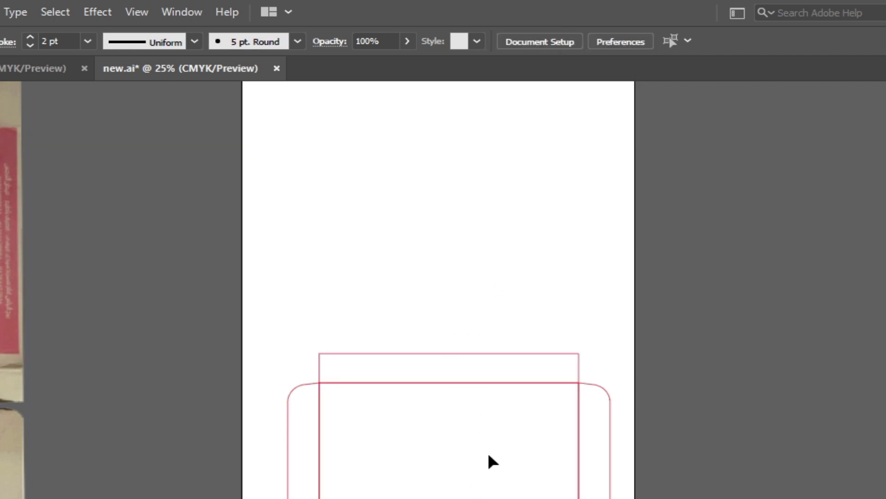
{"action": "left_click_drag", "start_coordinate": [480, 292], "coordinate": [429, 494]}
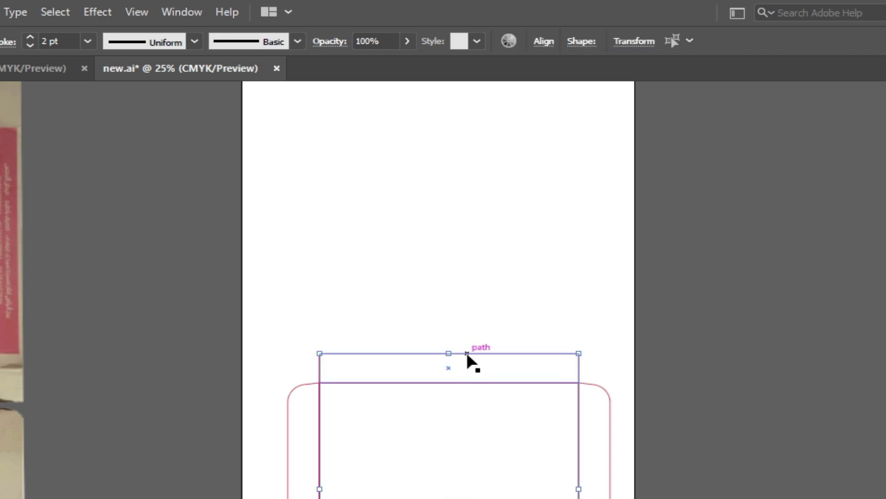
{"action": "left_click", "coordinate": [483, 382]}
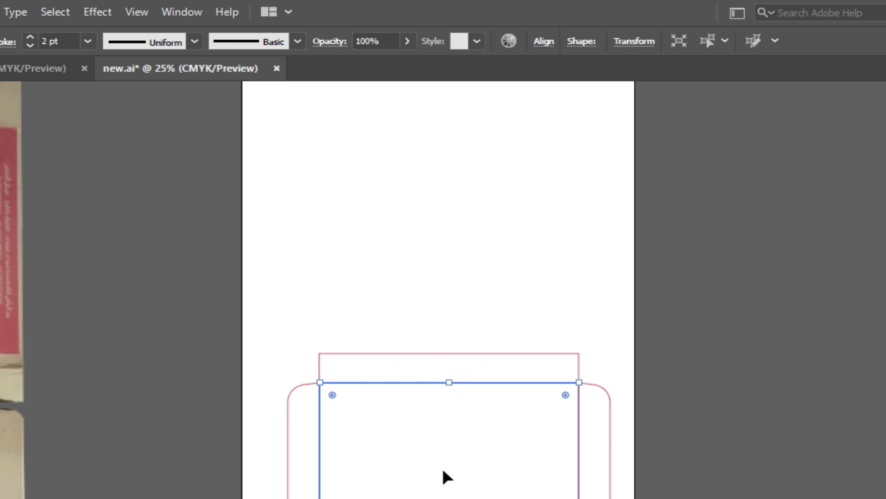
{"action": "left_click_drag", "start_coordinate": [450, 480], "coordinate": [460, 233]}
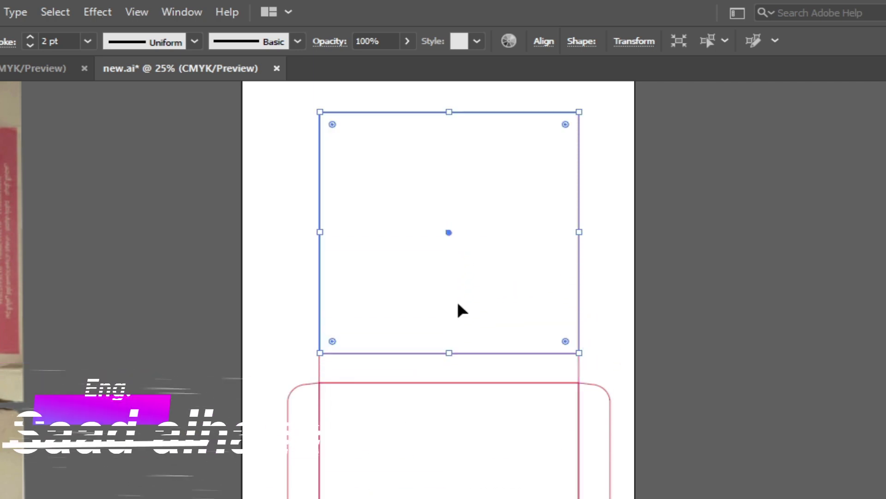
Step: Duplicate the 4 cm strip twice, stacking both copies above the upper square
{"action": "left_click_drag", "start_coordinate": [373, 340], "coordinate": [542, 313]}
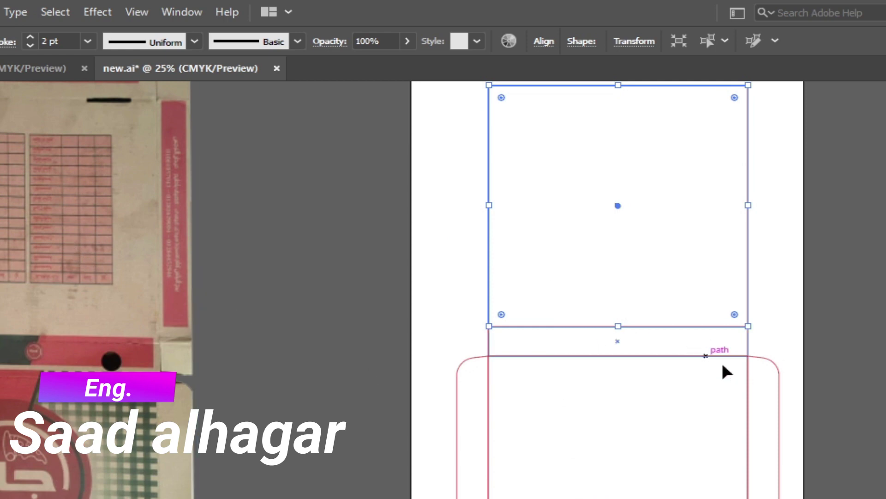
{"action": "left_click_drag", "start_coordinate": [509, 257], "coordinate": [444, 418]}
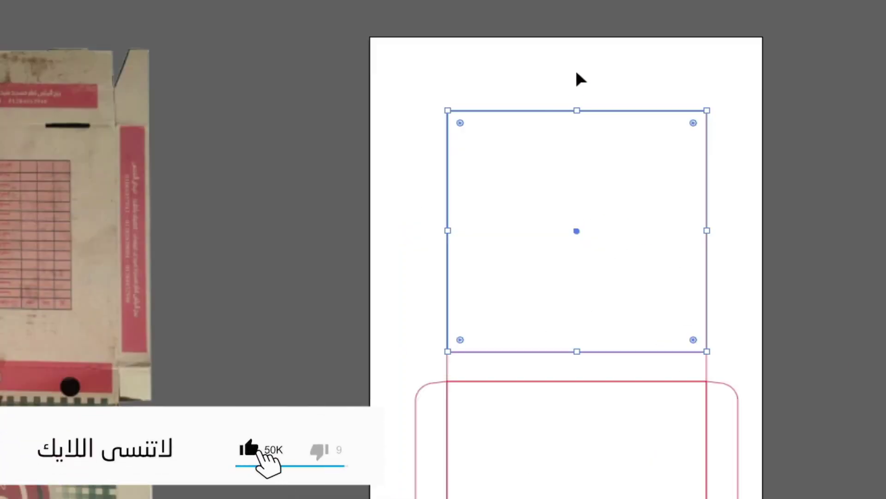
{"action": "left_click", "coordinate": [643, 370]}
{"action": "left_click_drag", "start_coordinate": [575, 367], "coordinate": [576, 66]}
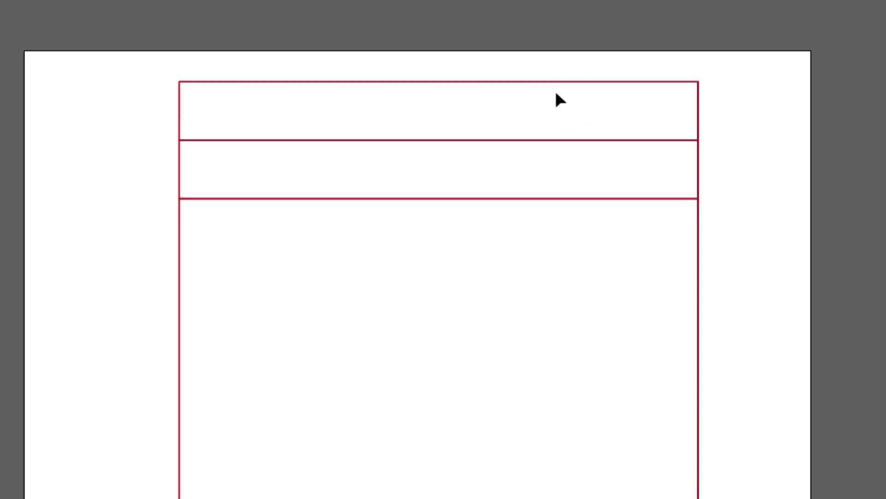
Step: Following the box photo, set the topmost strip's height to 3.7 cm with a top reference point
{"action": "left_click_drag", "start_coordinate": [227, 148], "coordinate": [885, 120]}
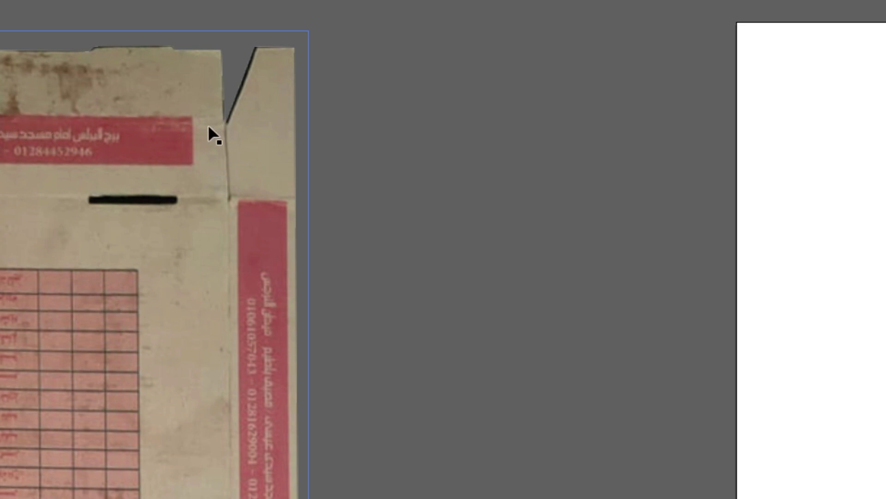
{"action": "left_click", "coordinate": [478, 113]}
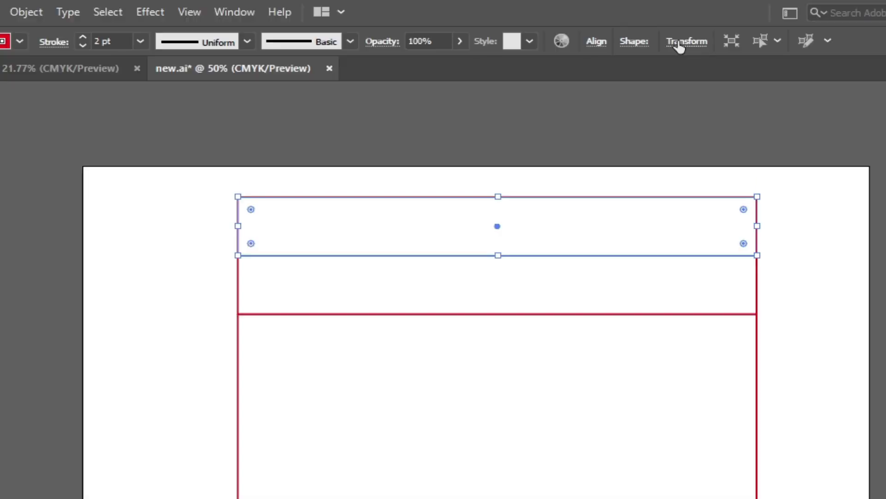
{"action": "left_click", "coordinate": [679, 41]}
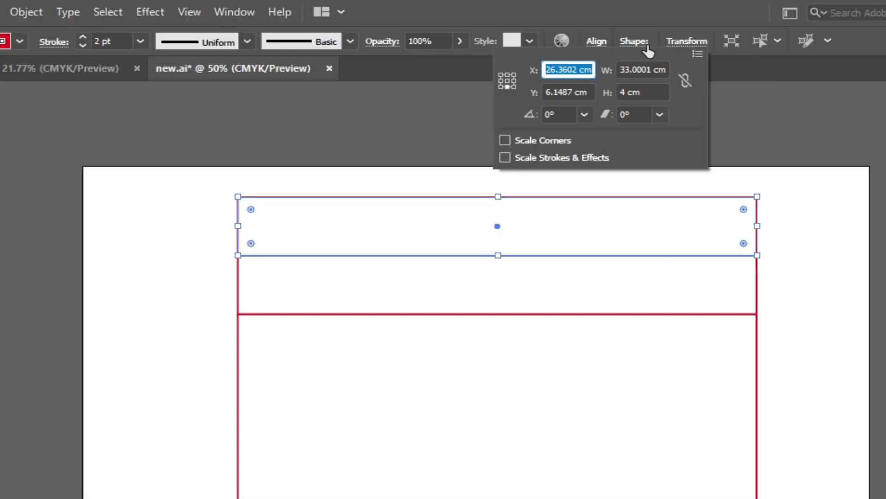
{"action": "left_click", "coordinate": [507, 74]}
{"action": "left_click", "coordinate": [641, 90]}
{"action": "type", "text": "3.7"}
{"action": "key", "text": "Return"}
Step: Draw a 0.3 cm vertical line with the Pen tool, closing the right end of the gap between the top two strips
{"action": "scroll", "coordinate": [748, 273], "scroll_direction": "up", "scroll_amount": 3}
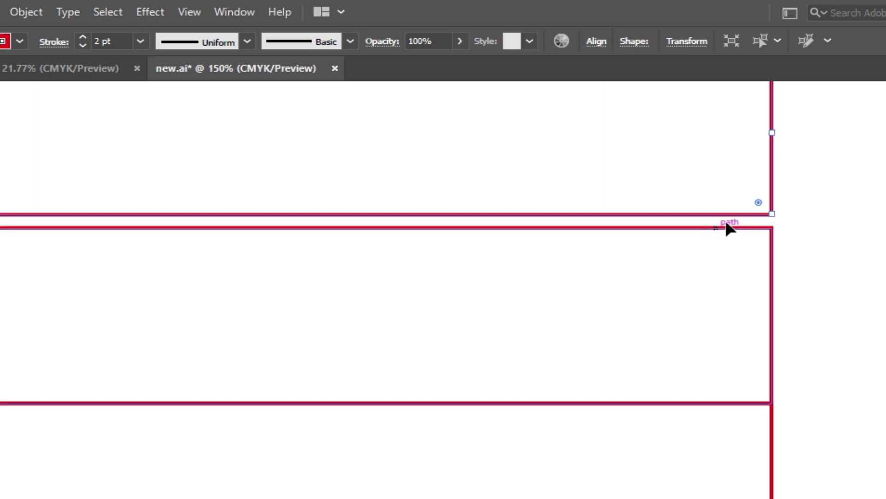
{"action": "left_click", "coordinate": [38, 186]}
{"action": "left_click", "coordinate": [10, 135]}
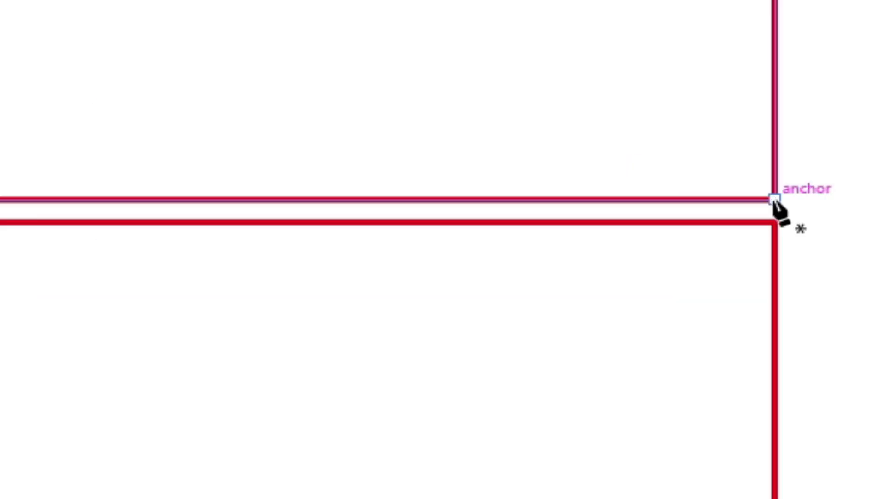
{"action": "left_click", "coordinate": [775, 200]}
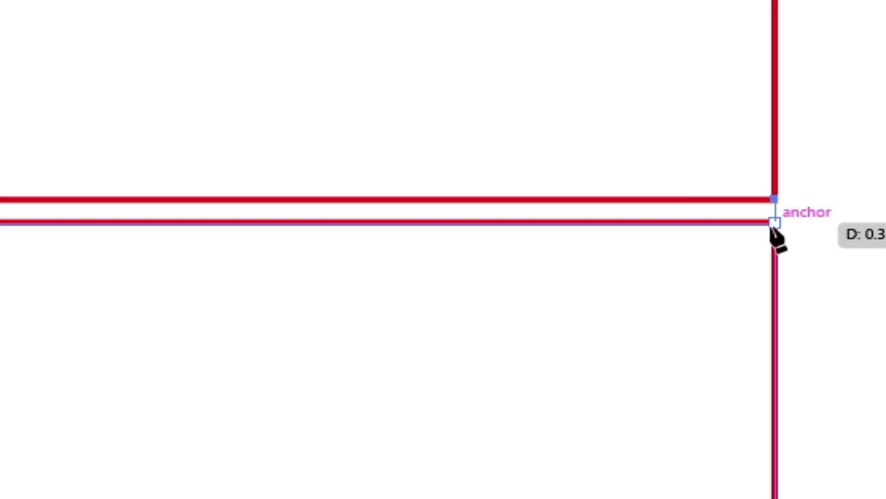
{"action": "left_click", "coordinate": [774, 224]}
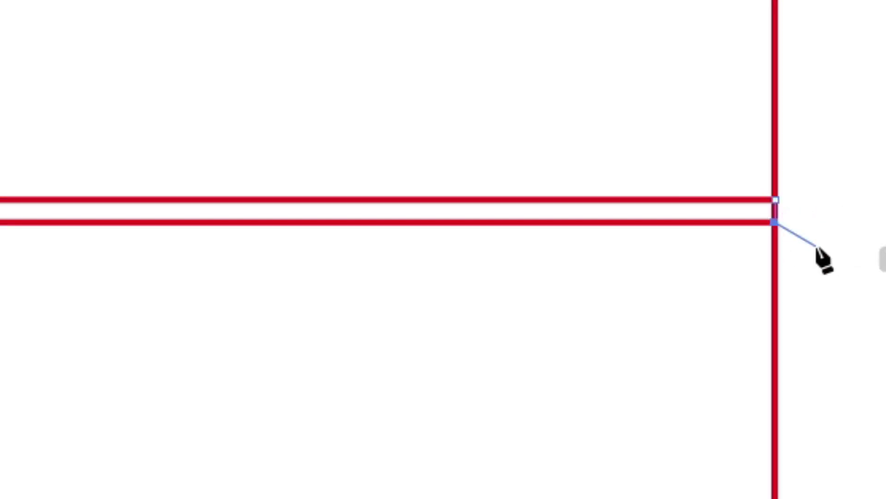
{"action": "key", "text": "v"}
Step: Duplicate the short connecting line to the left end of the gap between the top two strips
{"action": "left_click_drag", "start_coordinate": [775, 217], "coordinate": [0, 215]}
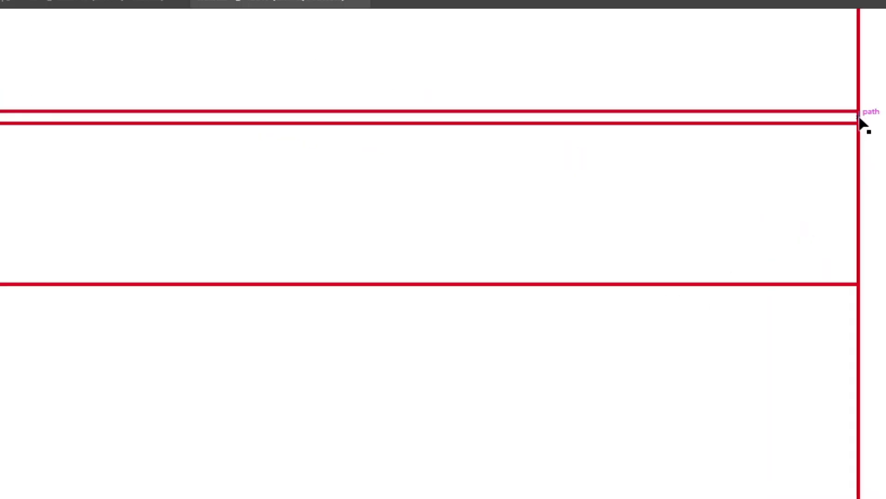
{"action": "left_click_drag", "start_coordinate": [447, 115], "coordinate": [73, 118]}
{"action": "left_click_drag", "start_coordinate": [24, 127], "coordinate": [203, 143]}
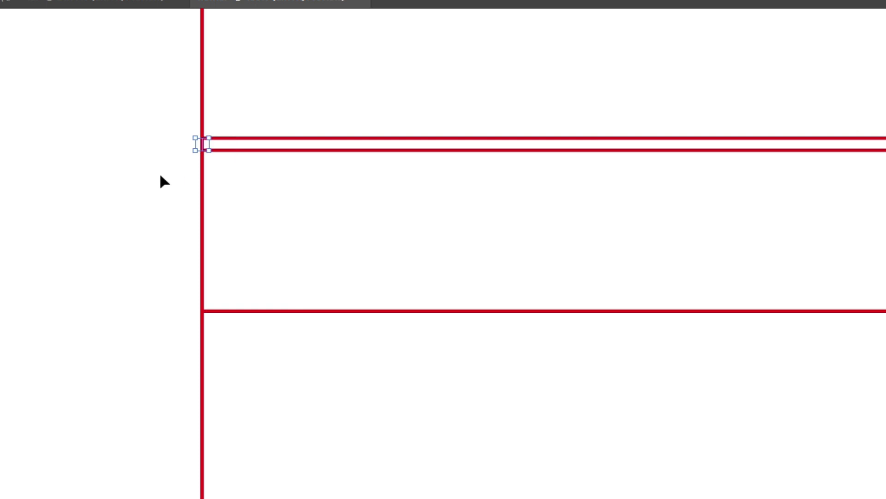
Step: Duplicate the 4 cm strip between the squares, rotate it 90°, and place it along the upper square's right edge
{"action": "scroll", "coordinate": [404, 166], "scroll_direction": "down", "scroll_amount": 5}
{"action": "left_click_drag", "start_coordinate": [456, 318], "coordinate": [598, 225]}
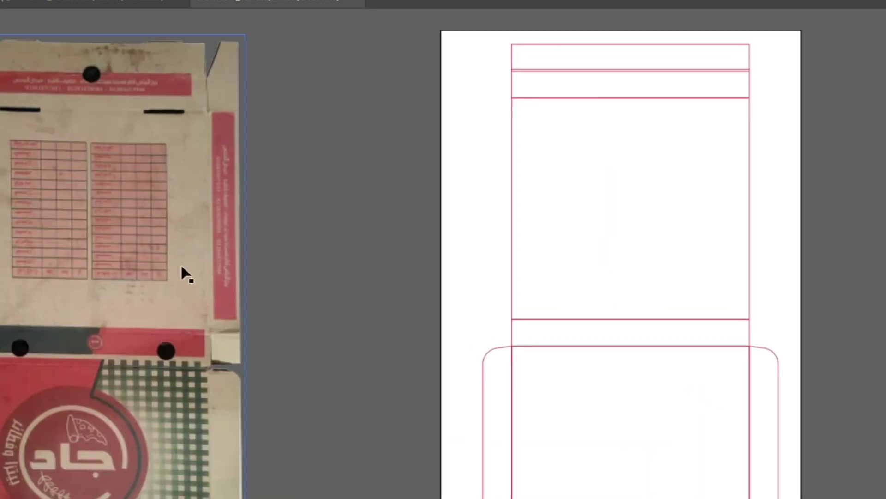
{"action": "left_click_drag", "start_coordinate": [10, 175], "coordinate": [72, 168]}
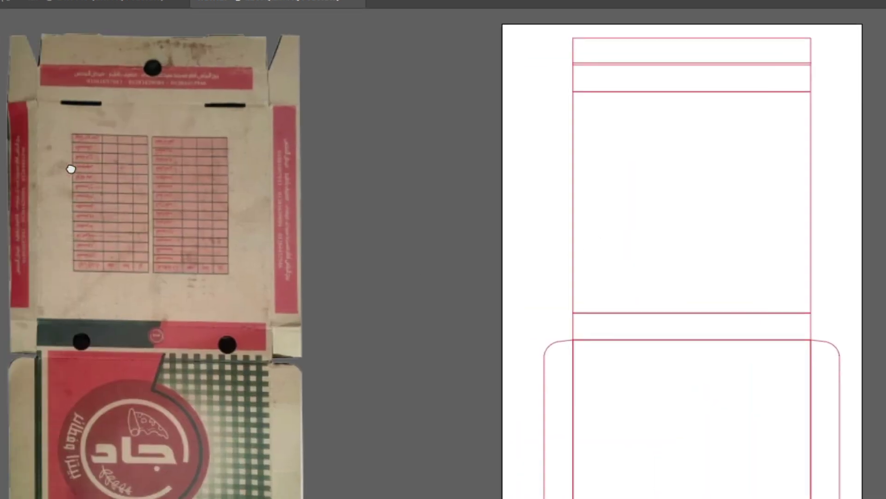
{"action": "left_click_drag", "start_coordinate": [847, 319], "coordinate": [724, 314]}
{"action": "left_click_drag", "start_coordinate": [549, 330], "coordinate": [573, 236]}
{"action": "left_click_drag", "start_coordinate": [697, 211], "coordinate": [625, 344]}
{"action": "left_click_drag", "start_coordinate": [573, 232], "coordinate": [701, 197]}
{"action": "scroll", "coordinate": [710, 337], "scroll_direction": "up", "scroll_amount": 2}
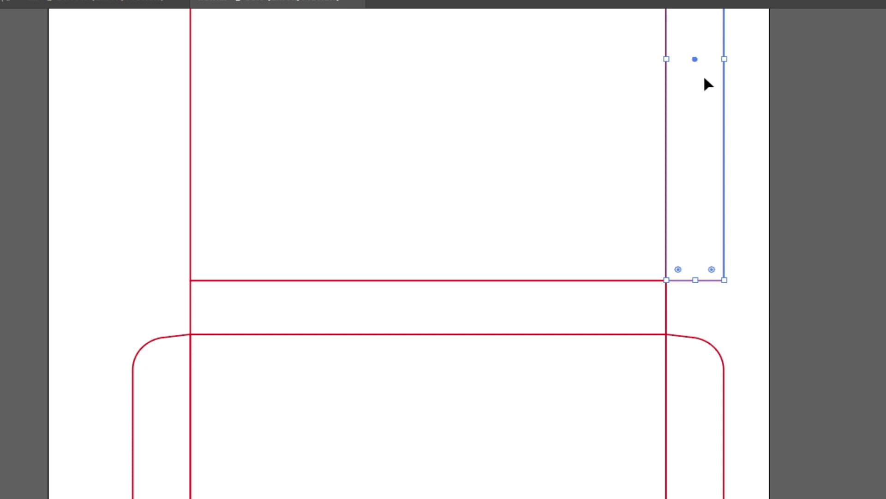
Step: Duplicate the upper square's right side strip downward and shorten the copy to a corner tab matching the middle strip's height
{"action": "left_click_drag", "start_coordinate": [695, 60], "coordinate": [698, 110]}
{"action": "scroll", "coordinate": [677, 212], "scroll_direction": "up", "scroll_amount": 4}
{"action": "left_click_drag", "start_coordinate": [690, 75], "coordinate": [697, 465]}
{"action": "key", "text": "ctrl+minus"}
{"action": "left_click_drag", "start_coordinate": [482, 315], "coordinate": [494, 289]}
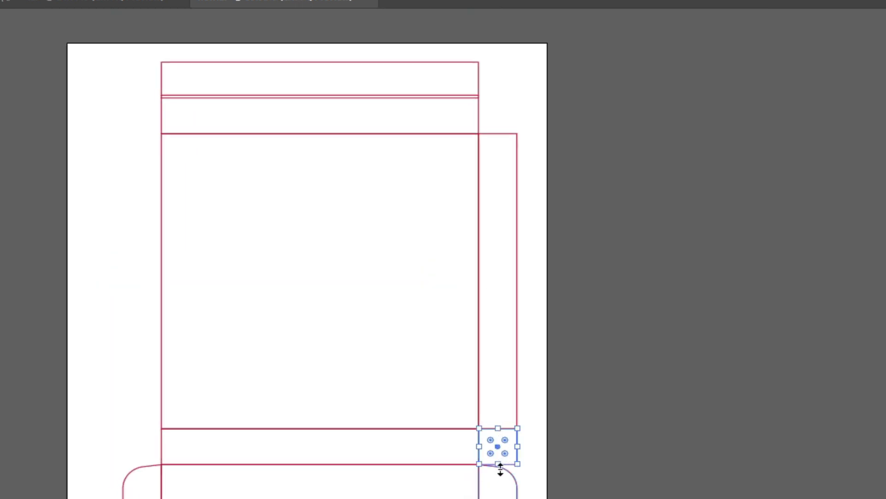
Step: Duplicate the corner tab upward twice so copies sit along the right ends of the two top strips, then compare with the box photo
{"action": "left_click_drag", "start_coordinate": [498, 446], "coordinate": [501, 85]}
{"action": "key", "text": "ctrl+plus"}
{"action": "key", "text": "ctrl+plus"}
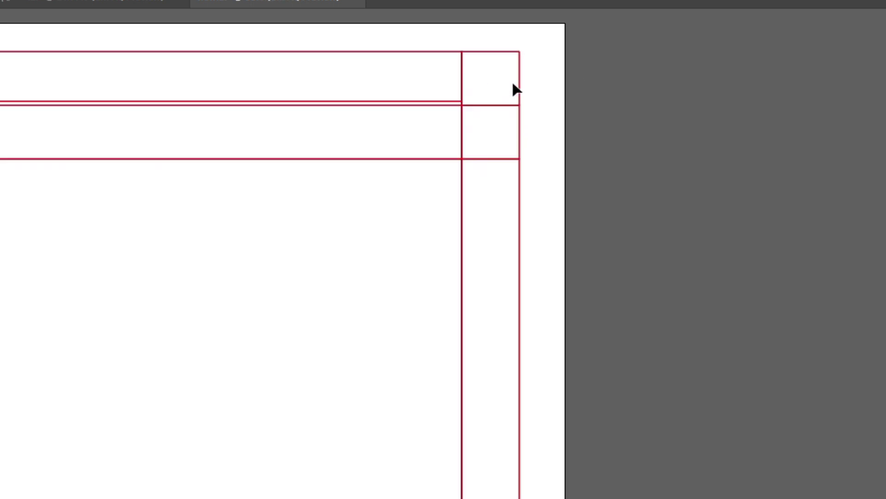
{"action": "left_click_drag", "start_coordinate": [262, 127], "coordinate": [852, 113]}
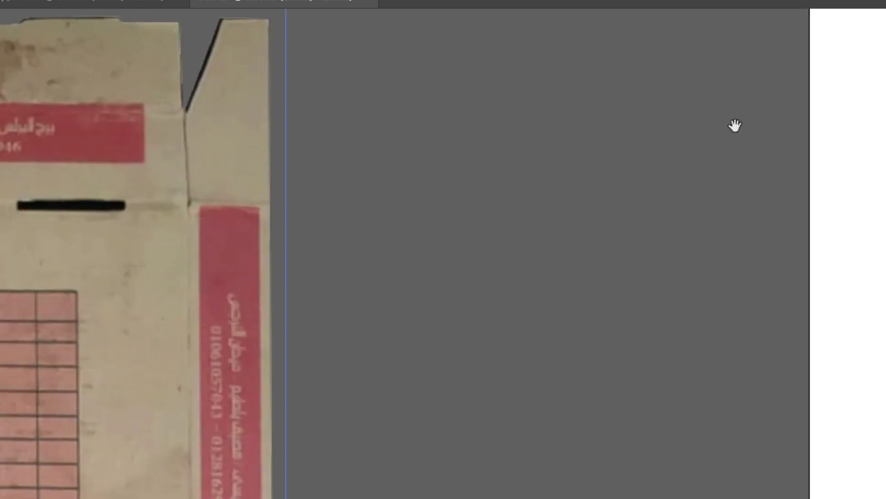
{"action": "left_click_drag", "start_coordinate": [440, 151], "coordinate": [496, 239]}
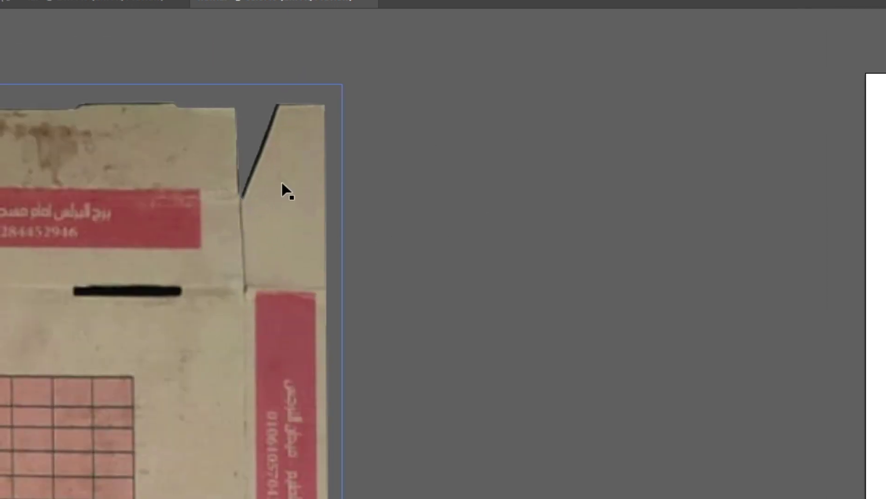
{"action": "left_click_drag", "start_coordinate": [752, 188], "coordinate": [398, 199]}
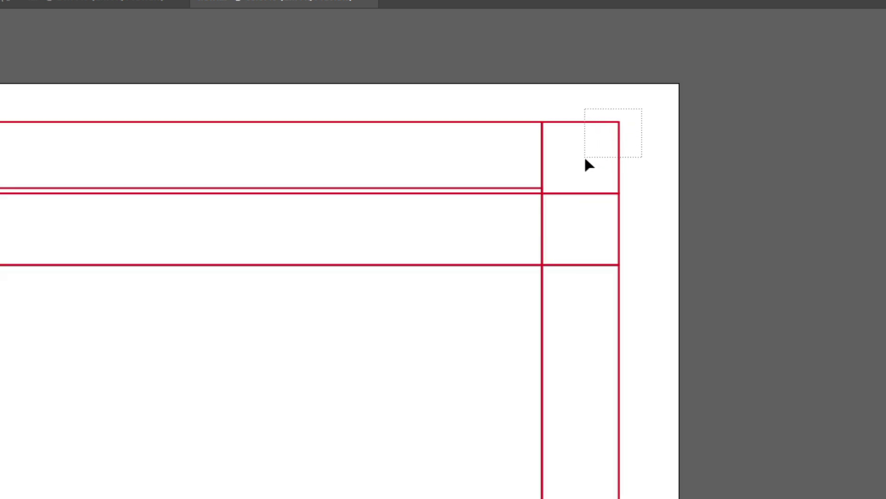
Step: Add an anchor point near the lower end of the top corner tab's right edge and move it inward to notch the edge
{"action": "left_click_drag", "start_coordinate": [585, 158], "coordinate": [584, 165]}
{"action": "key", "text": "p"}
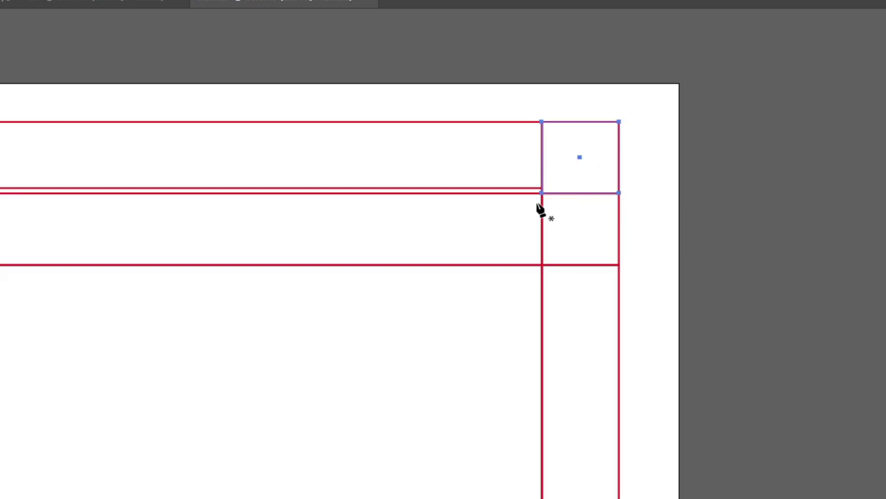
{"action": "scroll", "coordinate": [619, 194], "scroll_direction": "up", "scroll_amount": 2}
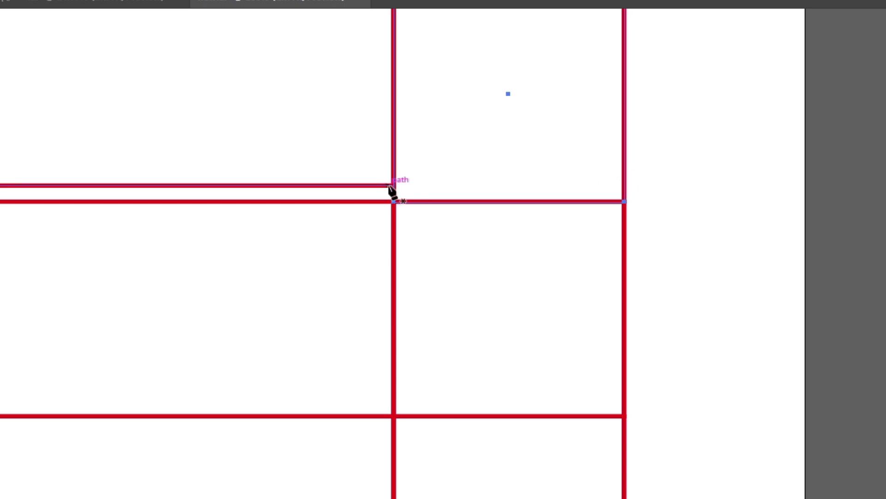
{"action": "left_click", "coordinate": [624, 180]}
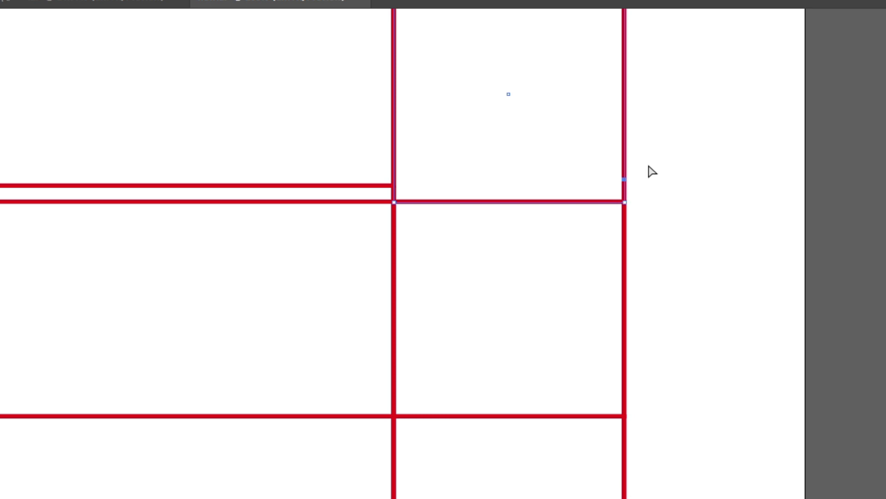
{"action": "key", "text": "Left"}
{"action": "key", "text": "Left"}
{"action": "key", "text": "Left"}
{"action": "key", "text": "Left"}
{"action": "key", "text": "Left"}
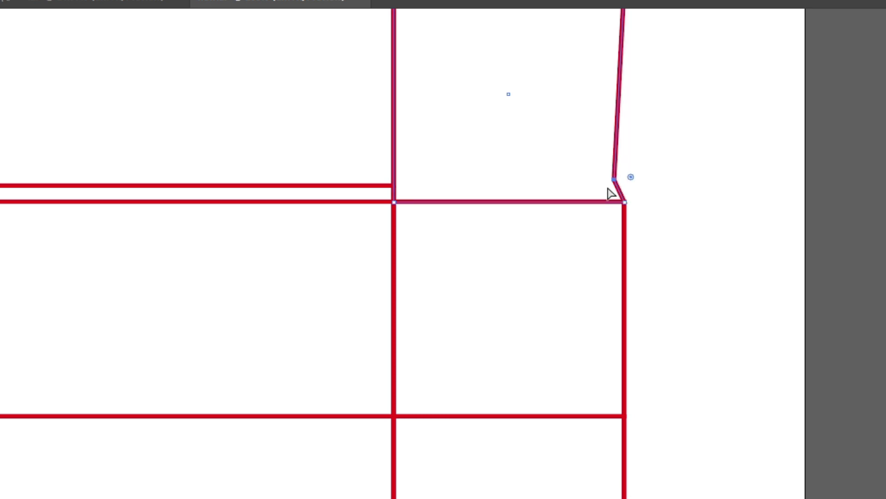
{"action": "key", "text": "Left"}
{"action": "key", "text": "Left"}
{"action": "key", "text": "Left"}
{"action": "key", "text": "Left"}
{"action": "key", "text": "Left"}
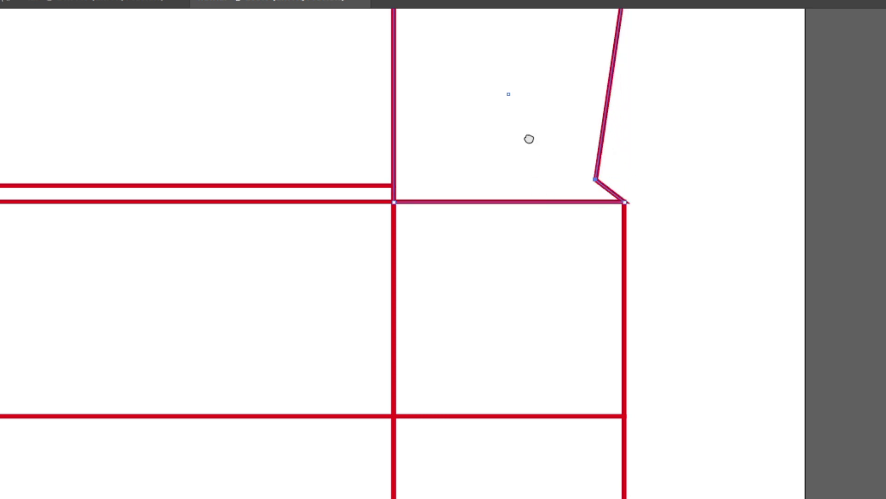
Step: Move the top corner tab's upper right anchor point inward to slant its right edge
{"action": "left_click_drag", "start_coordinate": [529, 128], "coordinate": [525, 284]}
{"action": "key", "text": "shift+Left"}
{"action": "key", "text": "shift+Left"}
{"action": "key", "text": "shift+Left"}
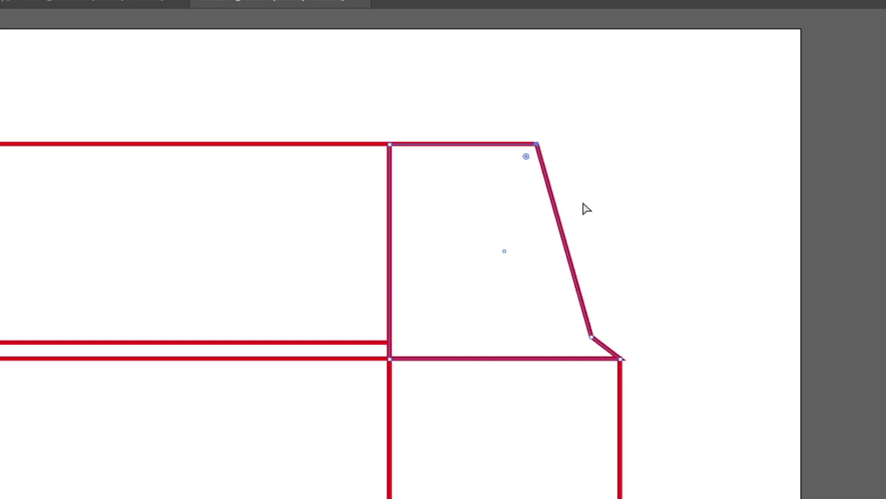
{"action": "key", "text": "Left"}
{"action": "left_click", "coordinate": [583, 204]}
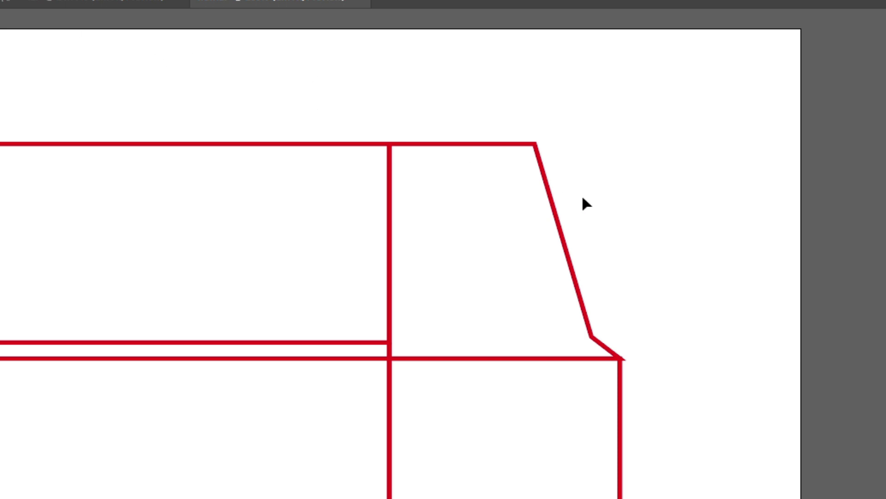
Step: Flip the slanted corner tab horizontally and unite it with the square directly below it
{"action": "left_click", "coordinate": [543, 175]}
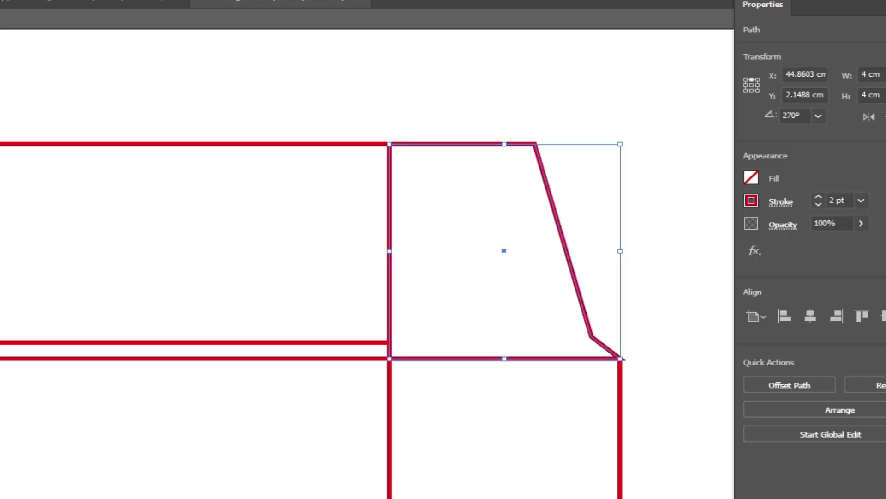
{"action": "left_click", "coordinate": [869, 116]}
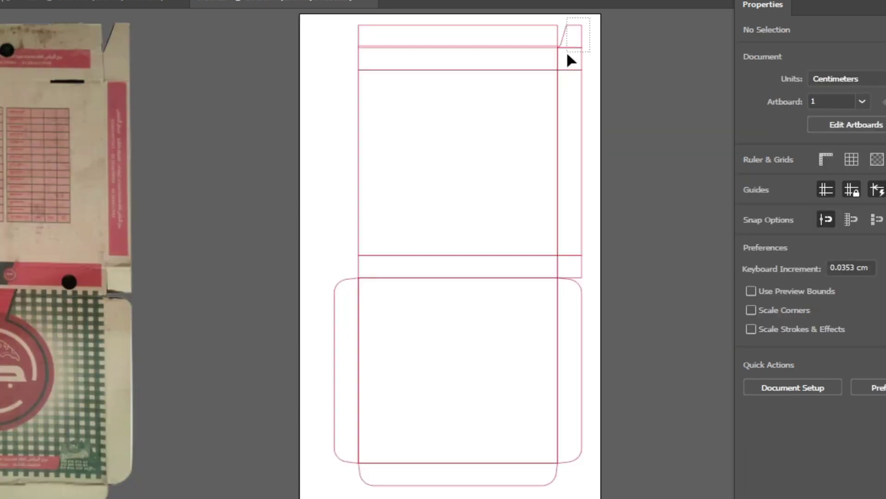
{"action": "left_click_drag", "start_coordinate": [567, 55], "coordinate": [567, 56]}
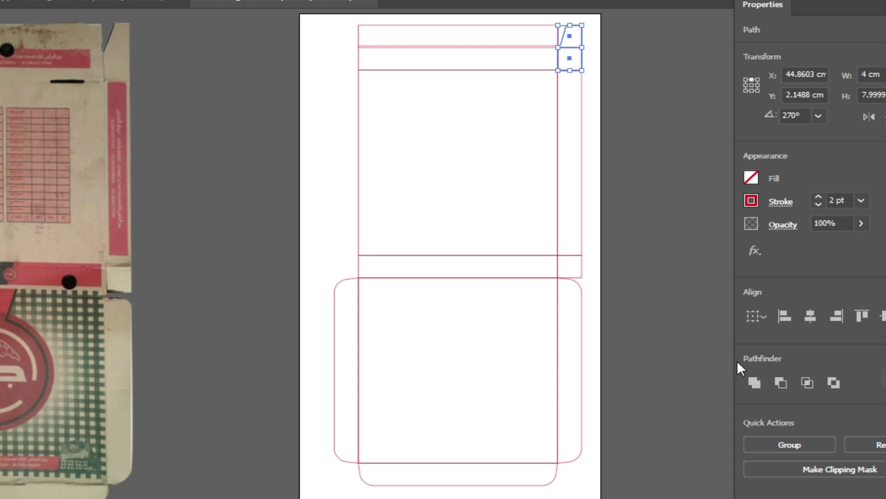
{"action": "left_click", "coordinate": [754, 381]}
{"action": "left_click", "coordinate": [649, 143]}
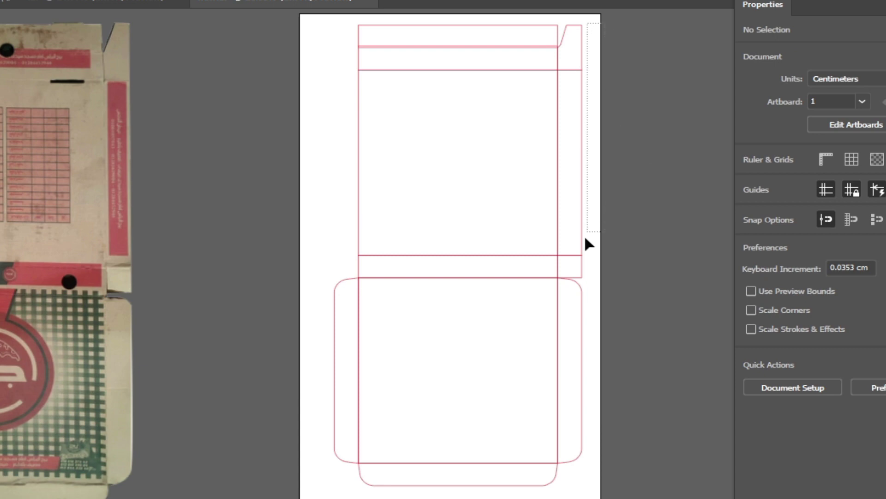
Step: Duplicate the right side strip with its upper and lower tabs 37 cm to the left and flip the copy horizontally
{"action": "left_click_drag", "start_coordinate": [568, 269], "coordinate": [568, 106]}
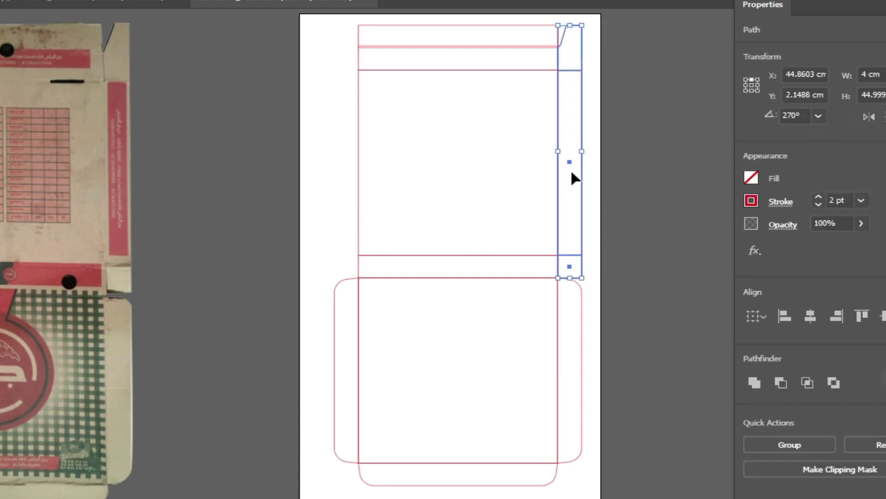
{"action": "left_click_drag", "start_coordinate": [570, 166], "coordinate": [346, 164]}
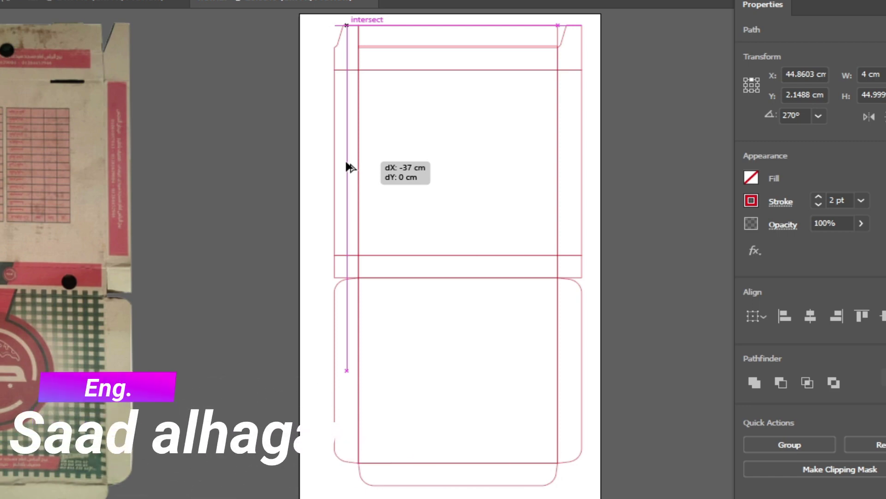
{"action": "left_click_drag", "start_coordinate": [345, 163], "coordinate": [345, 164]}
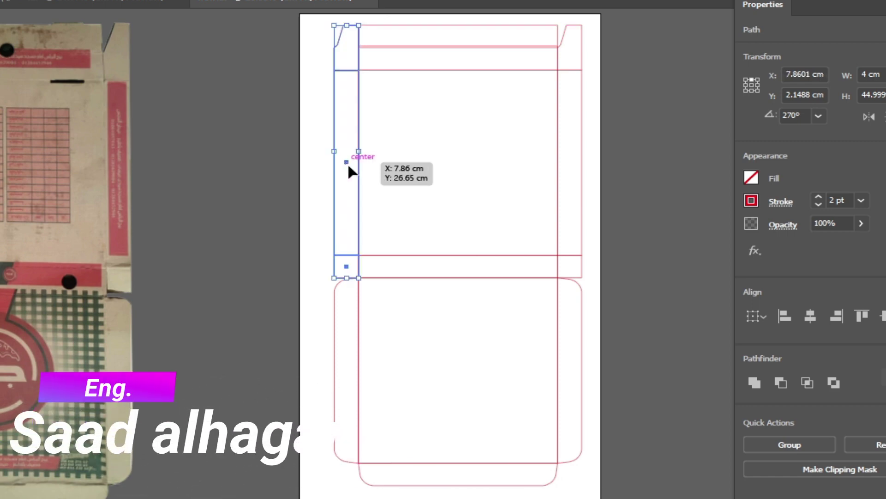
{"action": "left_click", "coordinate": [870, 118]}
{"action": "left_click", "coordinate": [650, 84]}
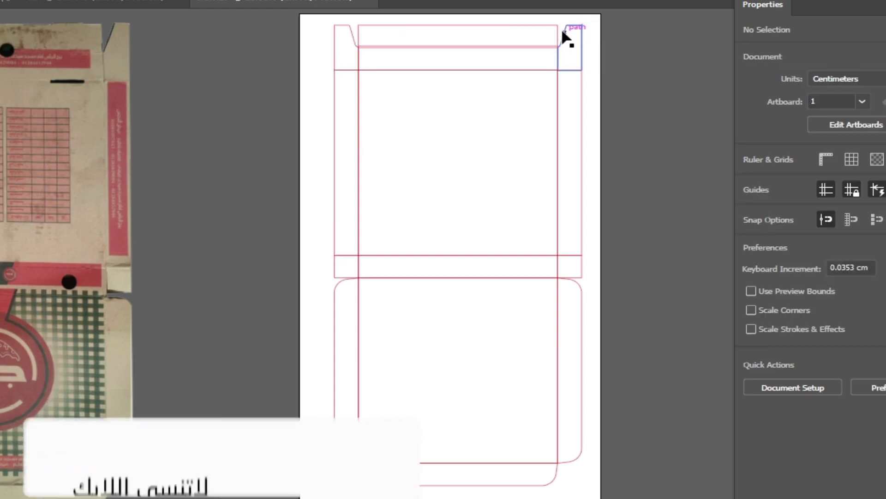
Step: Create a circle 2.5 cm wide and high with the Ellipse tool, keeping its proportions linked
{"action": "key", "text": "ctrl+minus"}
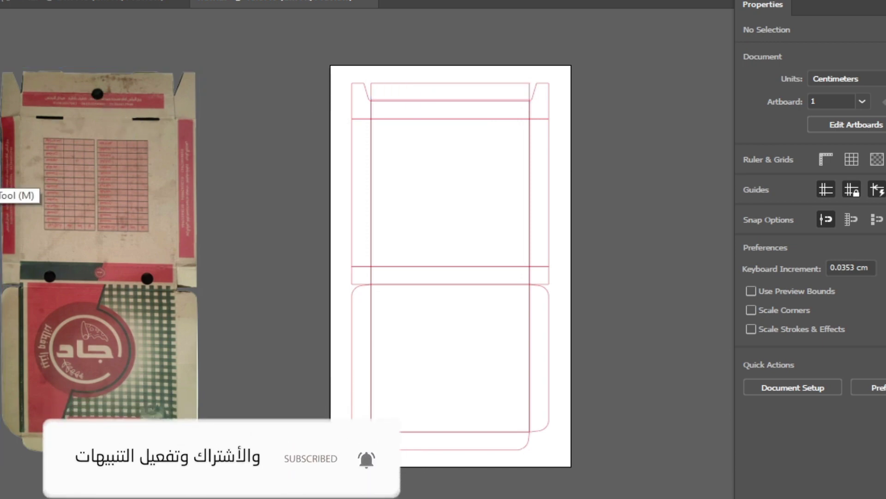
{"action": "right_click", "coordinate": [0, 175]}
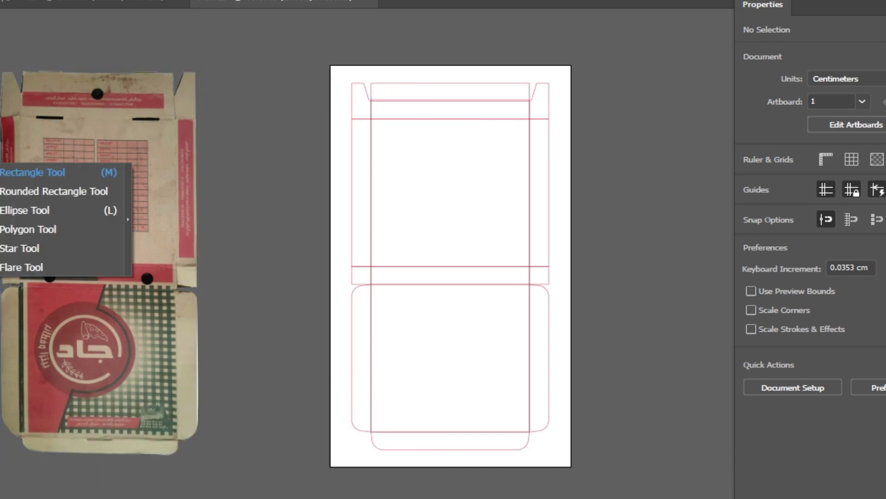
{"action": "left_click", "coordinate": [24, 211]}
{"action": "left_click", "coordinate": [439, 147]}
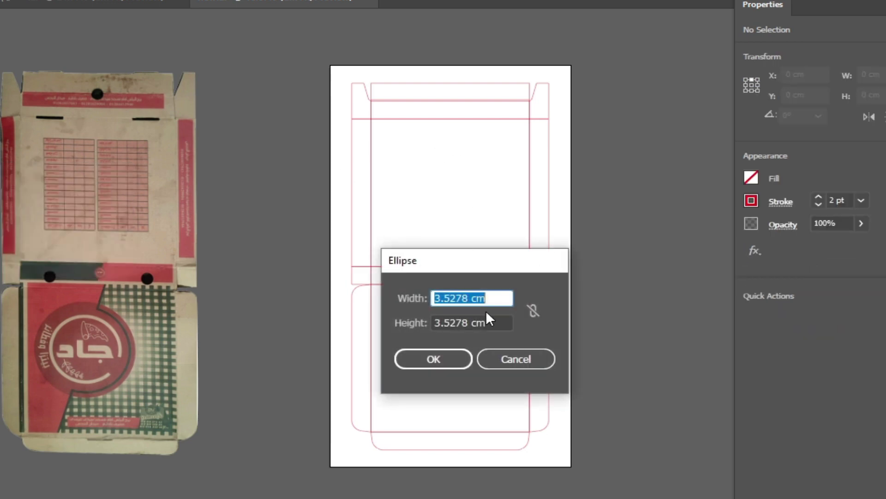
{"action": "left_click", "coordinate": [539, 310]}
{"action": "triple_click", "coordinate": [472, 298]}
{"action": "type", "text": "2.5"}
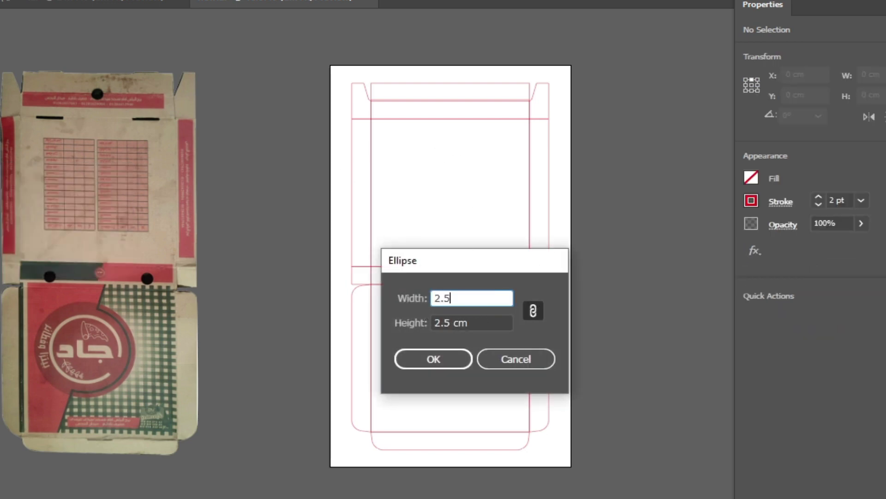
{"action": "key", "text": "Return"}
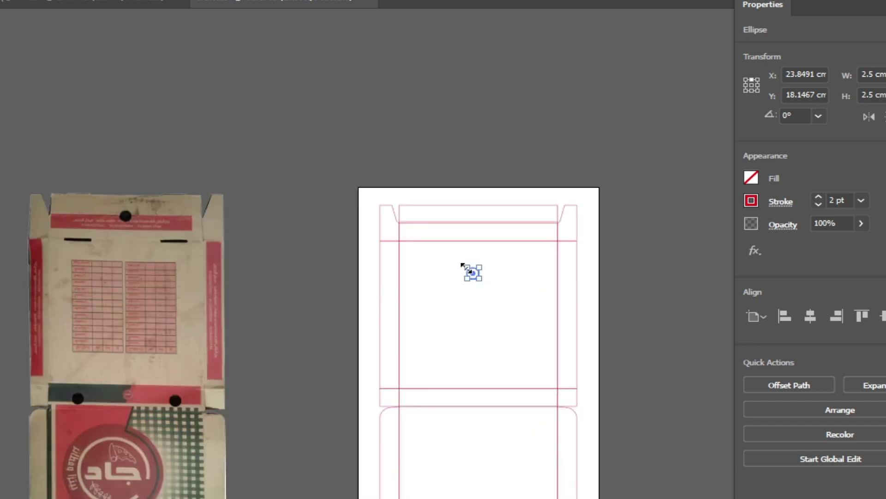
Step: Move the 2.5 cm circle onto the gap between the top two strips, near the middle of their width
{"action": "key", "text": "ctrl+plus"}
{"action": "key", "text": "ctrl+plus"}
{"action": "key", "text": "ctrl+plus"}
{"action": "left_click_drag", "start_coordinate": [446, 250], "coordinate": [462, 98]}
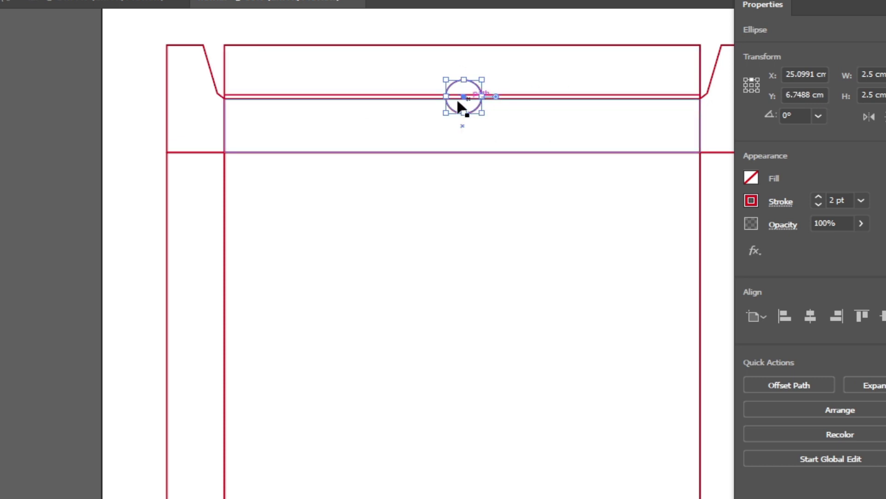
{"action": "scroll", "coordinate": [455, 99], "scroll_direction": "up", "scroll_amount": 4}
{"action": "left_click_drag", "start_coordinate": [492, 87], "coordinate": [487, 86]}
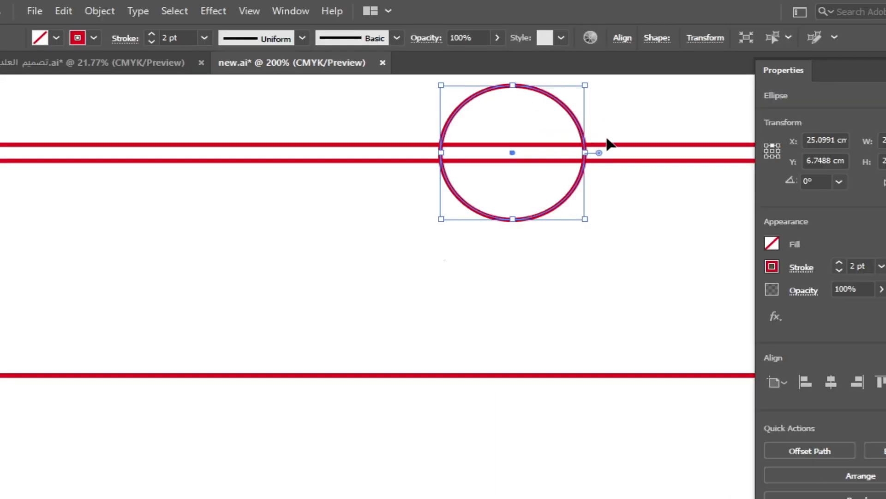
Step: Align the circle and the top strip on their horizontal centres
{"action": "scroll", "coordinate": [608, 143], "scroll_direction": "down", "scroll_amount": 1}
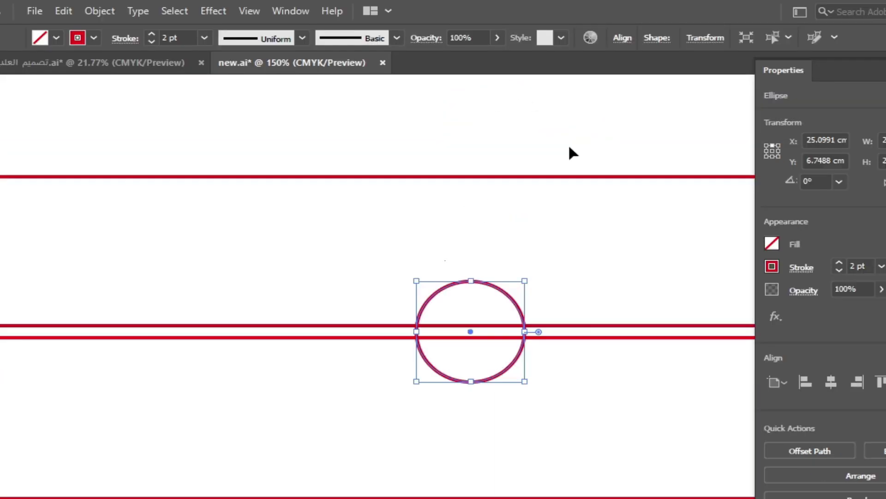
{"action": "left_click", "coordinate": [477, 176]}
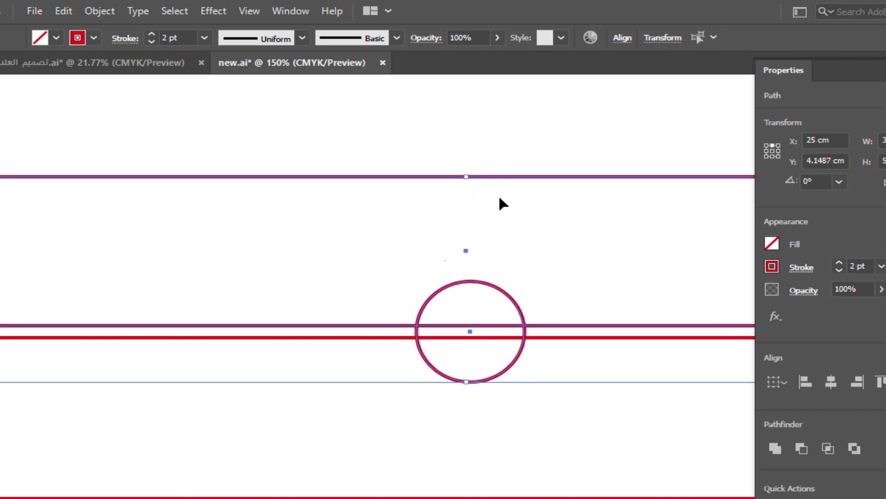
{"action": "left_click", "coordinate": [622, 39]}
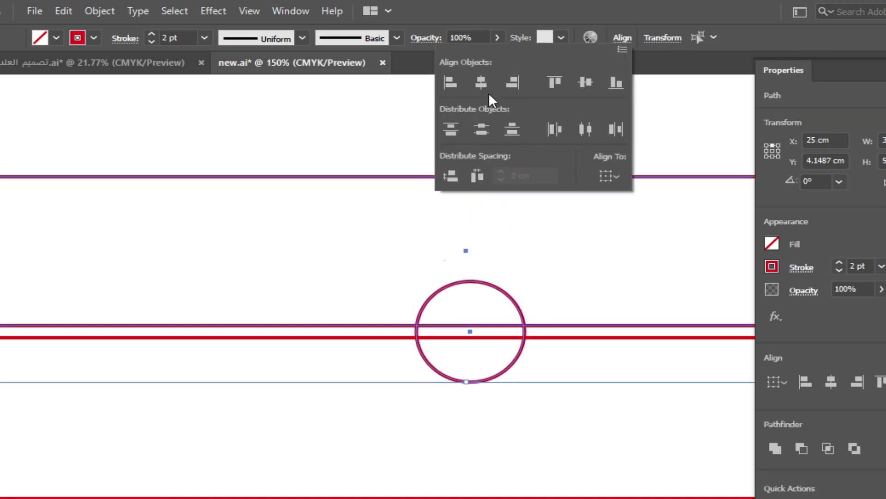
{"action": "left_click", "coordinate": [480, 83]}
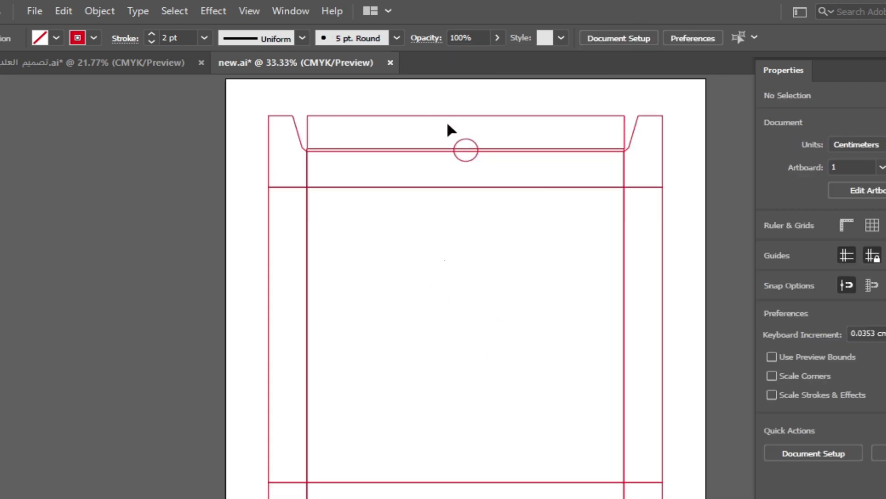
Step: Create a 5 × 0.37 cm rectangle inside the upper square for the slot shown in the box photo
{"action": "left_click_drag", "start_coordinate": [472, 140], "coordinate": [472, 422]}
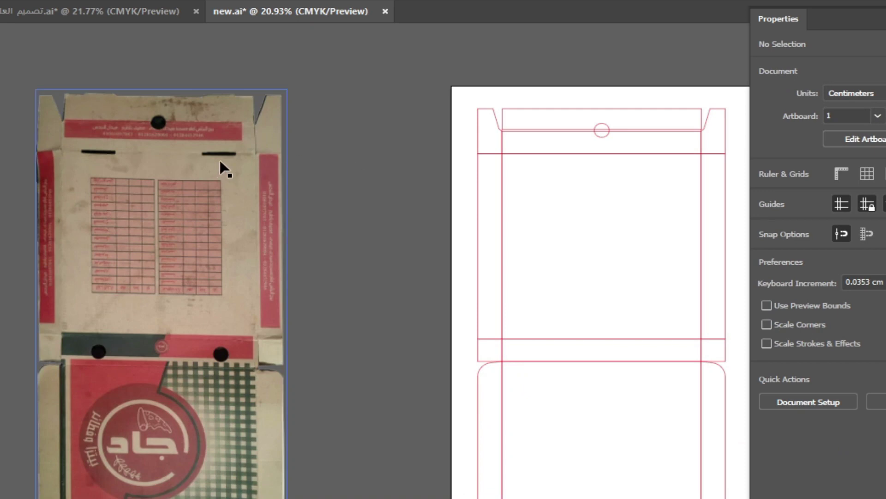
{"action": "left_click", "coordinate": [9, 184]}
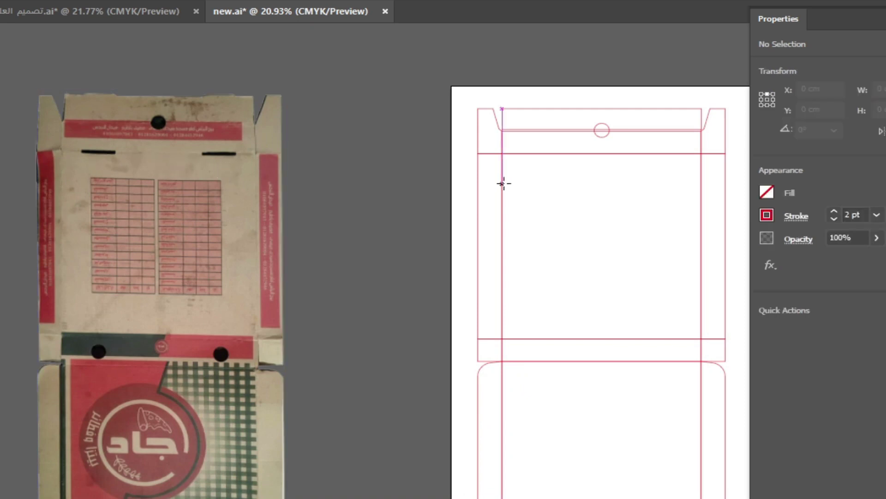
{"action": "left_click", "coordinate": [571, 185]}
{"action": "key", "text": "Tab"}
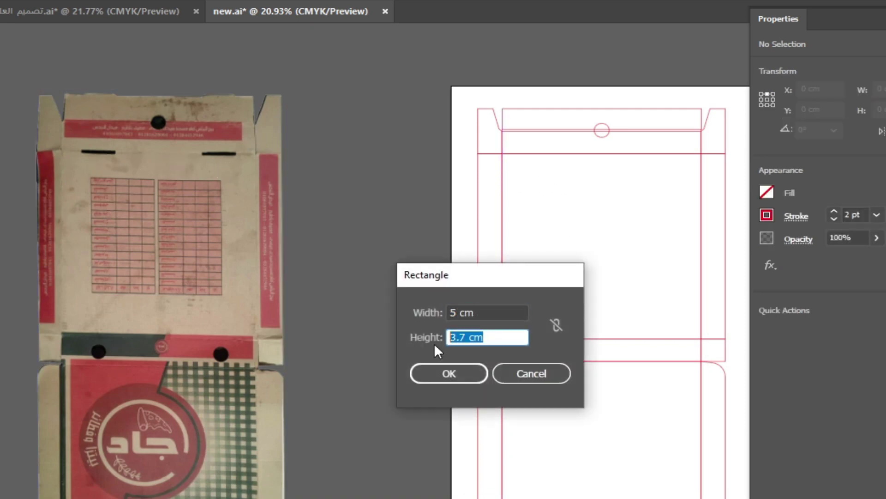
{"action": "type", "text": "0.37"}
{"action": "left_click", "coordinate": [451, 373]}
Step: Move the thin slot rectangle against the upper square's left edge, just below its top fold line
{"action": "scroll", "coordinate": [582, 225], "scroll_direction": "up", "scroll_amount": 4}
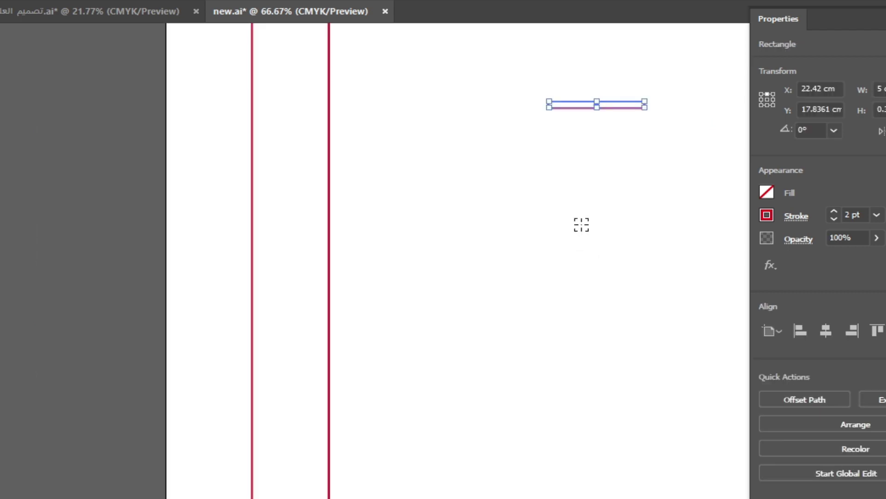
{"action": "left_click_drag", "start_coordinate": [581, 224], "coordinate": [567, 354]}
{"action": "left_click_drag", "start_coordinate": [578, 233], "coordinate": [364, 170]}
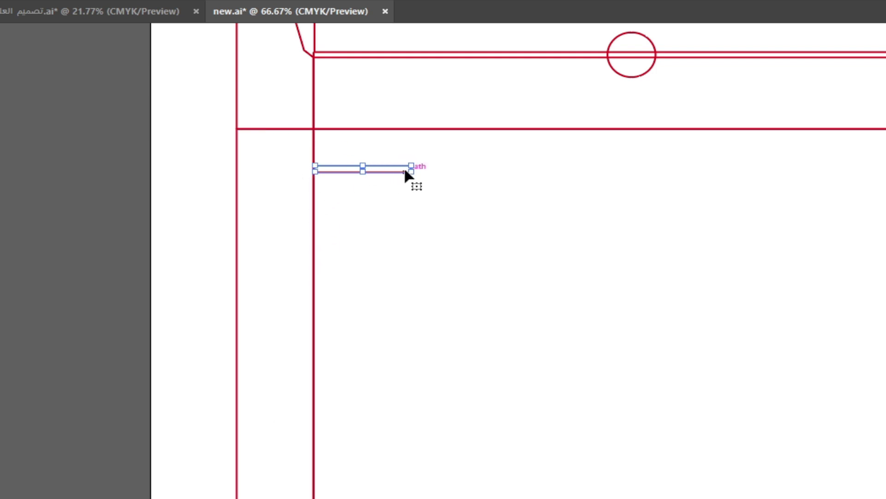
Step: Move the thin slot rectangle horizontally by 4 cm, away from the upper square's left fold line
{"action": "key", "text": "Return"}
{"action": "key", "text": "Tab"}
{"action": "type", "text": "0"}
{"action": "key", "text": "Tab"}
{"action": "type", "text": "0"}
{"action": "left_click_drag", "start_coordinate": [675, 243], "coordinate": [616, 245]}
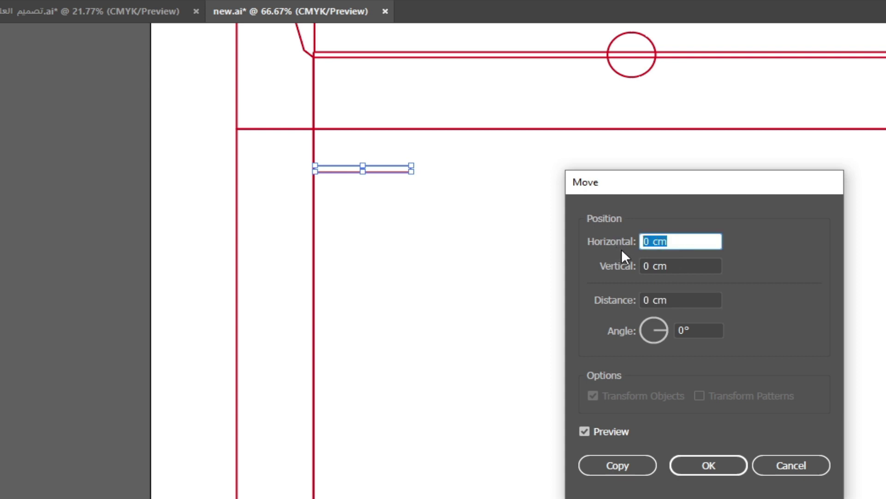
{"action": "type", "text": "4"}
{"action": "left_click", "coordinate": [584, 431]}
{"action": "left_click", "coordinate": [584, 431]}
{"action": "left_click", "coordinate": [584, 432]}
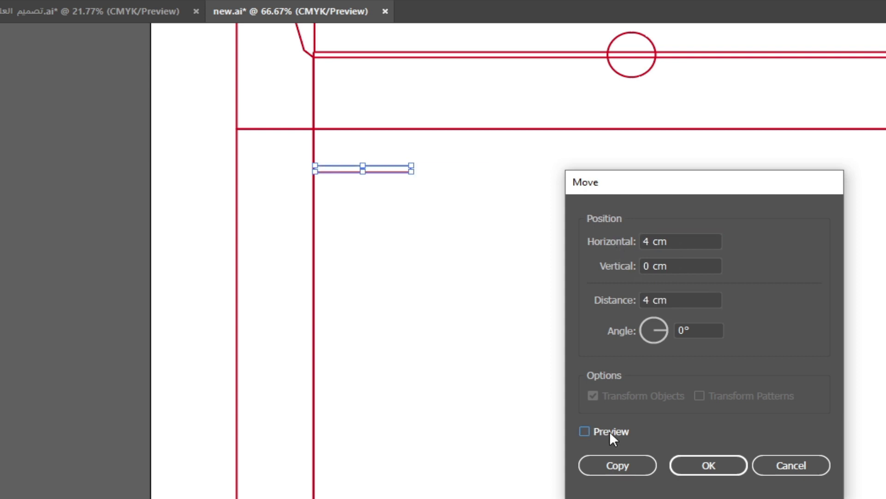
{"action": "left_click", "coordinate": [610, 431]}
{"action": "key", "text": "Return"}
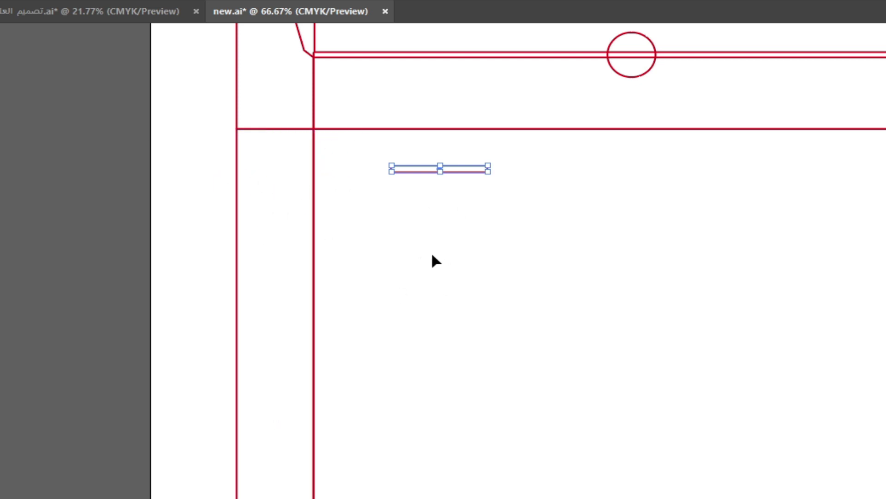
Step: Copy the slot to the upper square's right fold line and move the copy horizontally by -4 cm
{"action": "left_click_drag", "start_coordinate": [753, 218], "coordinate": [563, 233]}
{"action": "left_click_drag", "start_coordinate": [251, 185], "coordinate": [706, 199]}
{"action": "key", "text": "Return"}
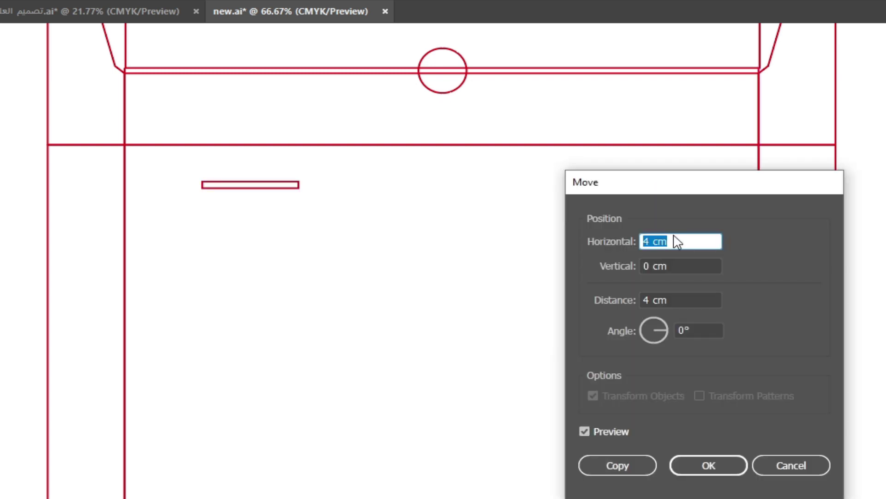
{"action": "type", "text": "-4"}
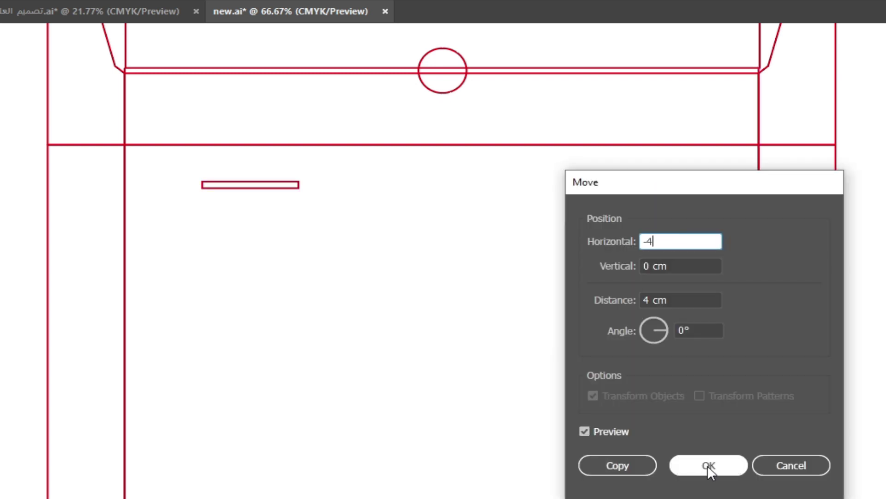
{"action": "left_click", "coordinate": [707, 465]}
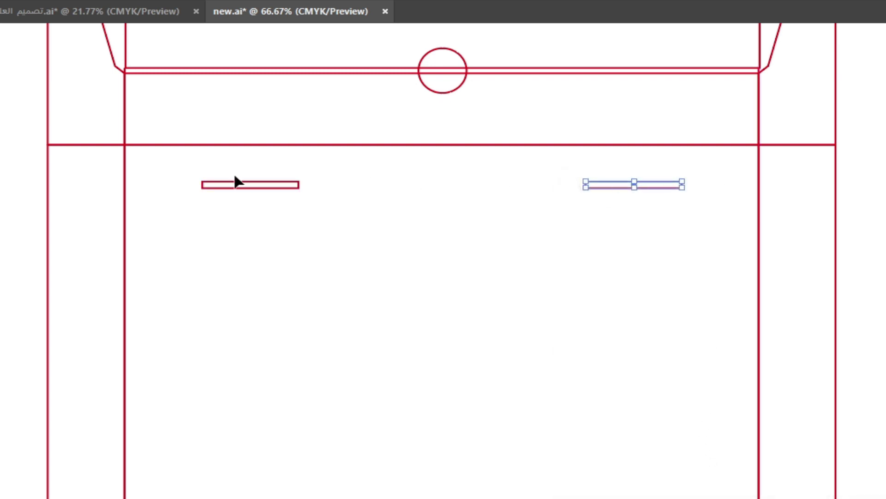
Step: Copy both slots so they sit on the top strip's upper edge as locking tabs, and ungroup the copies
{"action": "left_click", "coordinate": [276, 187], "text": "shift"}
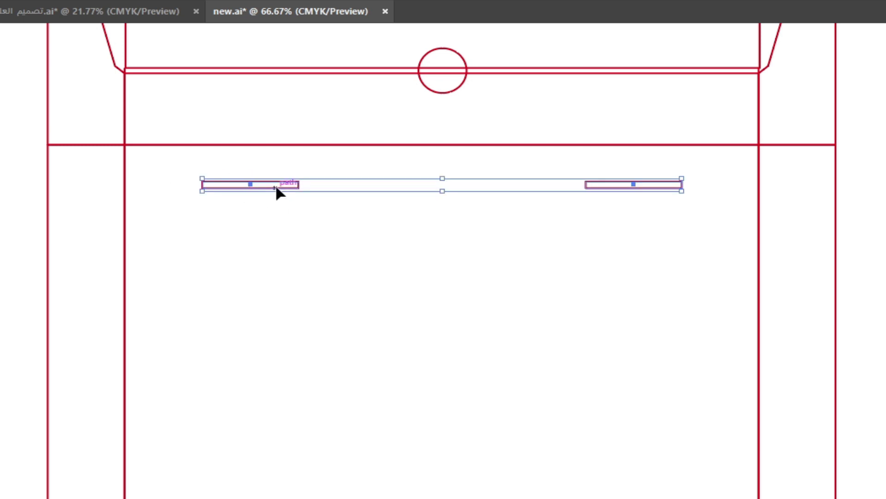
{"action": "key", "text": "a"}
{"action": "key", "text": "v"}
{"action": "left_click_drag", "start_coordinate": [625, 194], "coordinate": [697, 169]}
{"action": "right_click", "coordinate": [673, 164]}
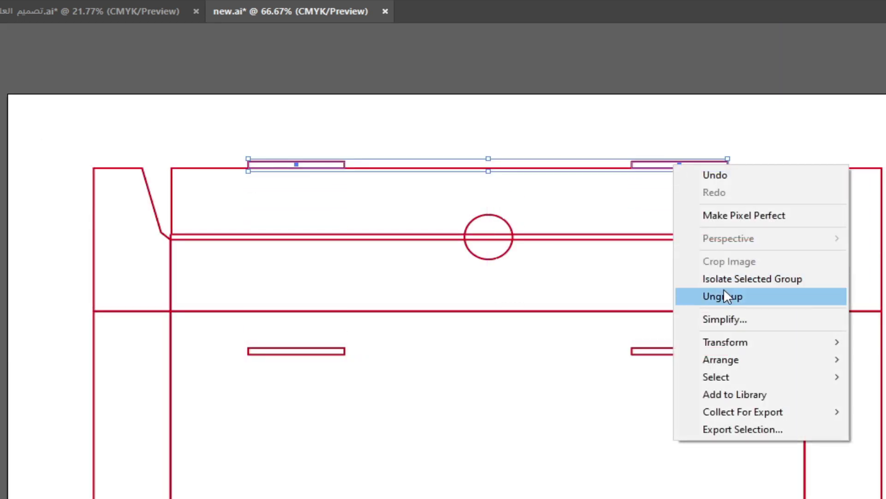
{"action": "left_click", "coordinate": [723, 297]}
Step: Set the right locking tab's height to 0.3 cm, keeping its bottom edge as the reference point
{"action": "left_click", "coordinate": [659, 172]}
{"action": "left_click", "coordinate": [660, 167]}
{"action": "scroll", "coordinate": [727, 176], "scroll_direction": "up", "scroll_amount": 3}
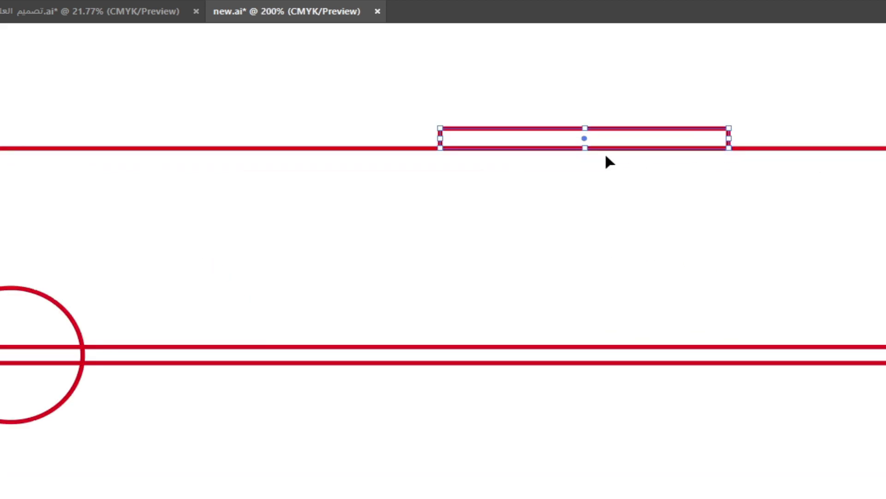
{"action": "left_click_drag", "start_coordinate": [532, 155], "coordinate": [669, 216]}
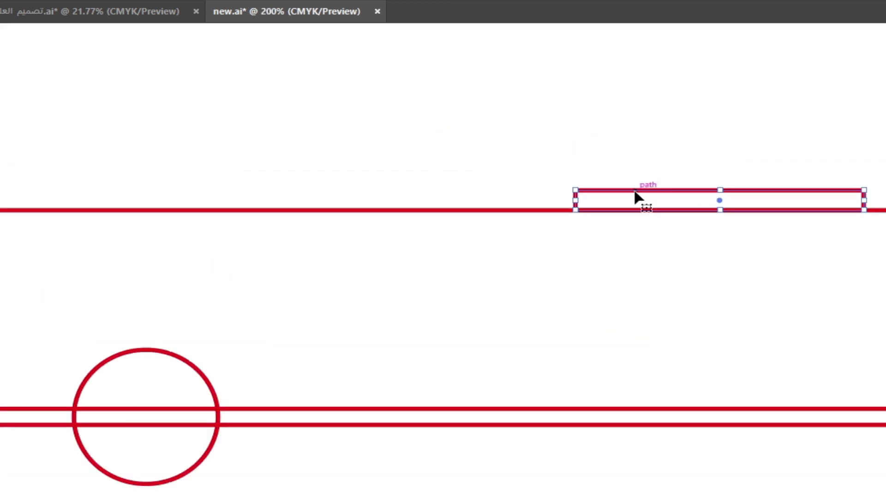
{"action": "left_click_drag", "start_coordinate": [584, 399], "coordinate": [422, 118]}
{"action": "scroll", "coordinate": [530, 387], "scroll_direction": "down", "scroll_amount": 2}
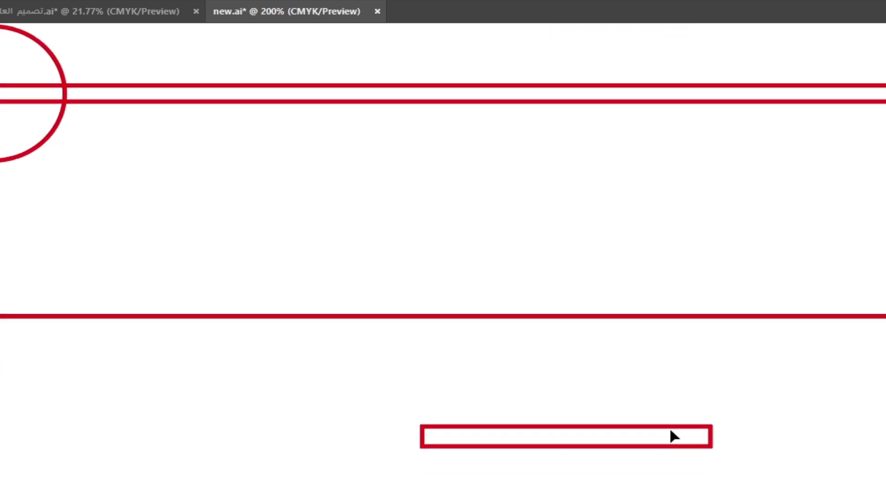
{"action": "scroll", "coordinate": [649, 200], "scroll_direction": "up", "scroll_amount": 10}
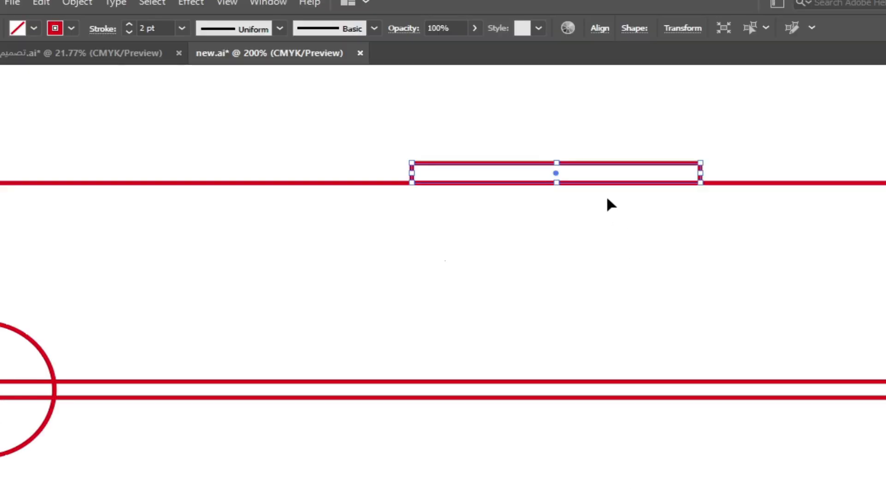
{"action": "left_click", "coordinate": [683, 28]}
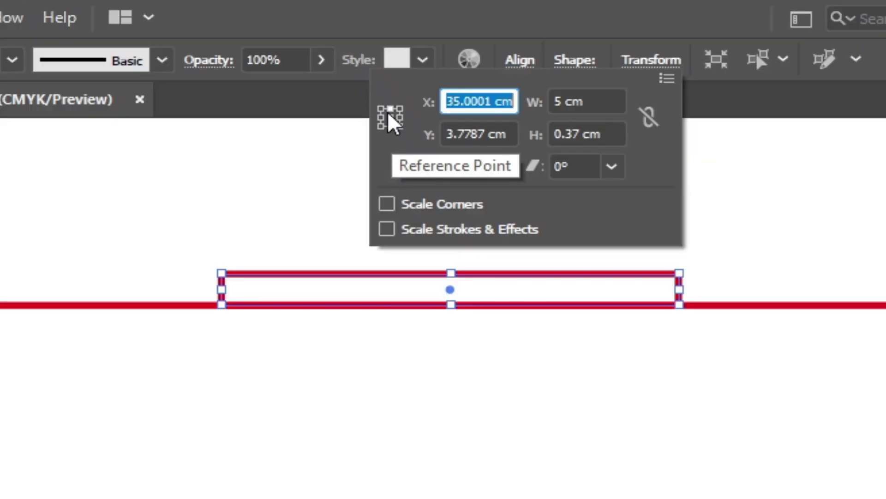
{"action": "left_click", "coordinate": [390, 127]}
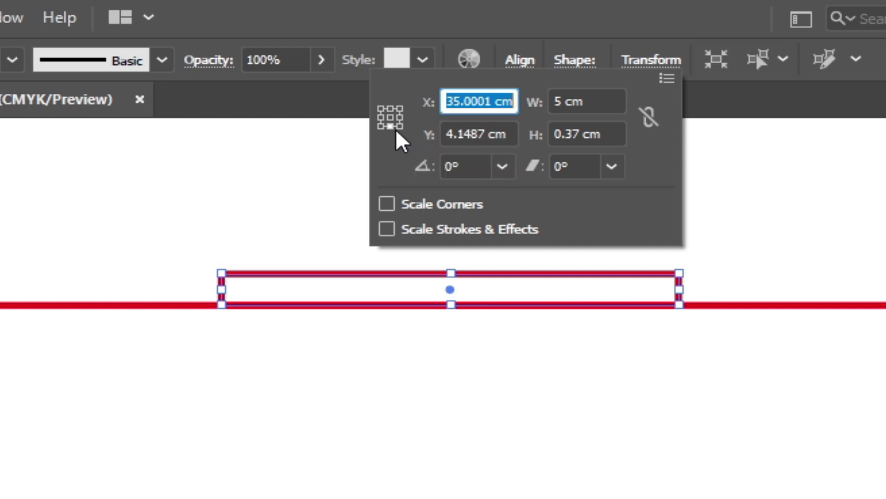
{"action": "left_click", "coordinate": [580, 136]}
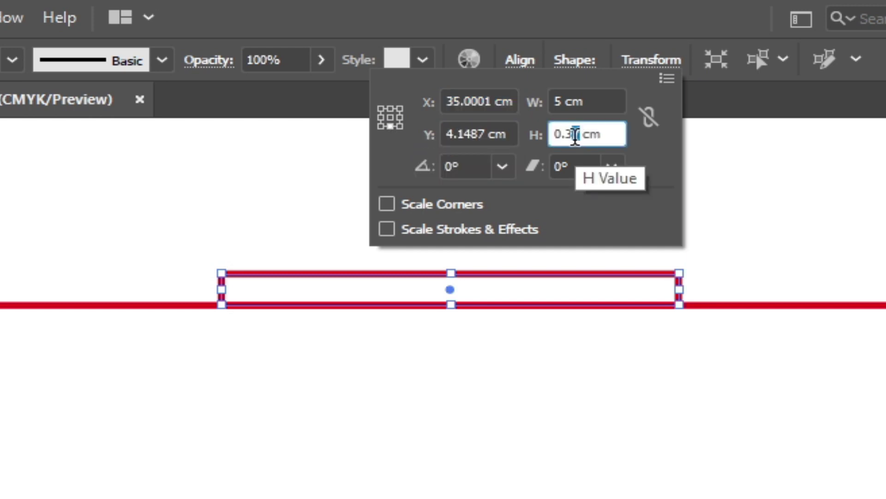
{"action": "key", "text": "BackSpace"}
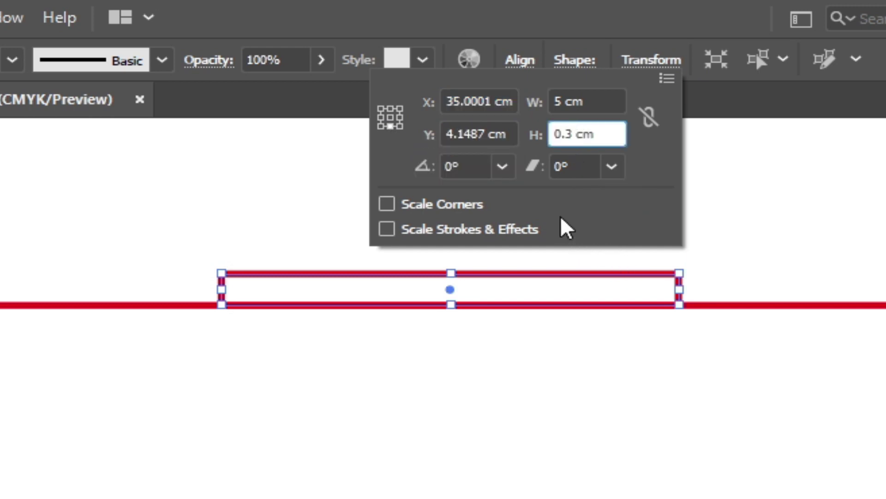
{"action": "key", "text": "Return"}
Step: Set the left locking tab's height to 0.3 cm, keeping its bottom edge fixed
{"action": "left_click_drag", "start_coordinate": [1, 264], "coordinate": [494, 288]}
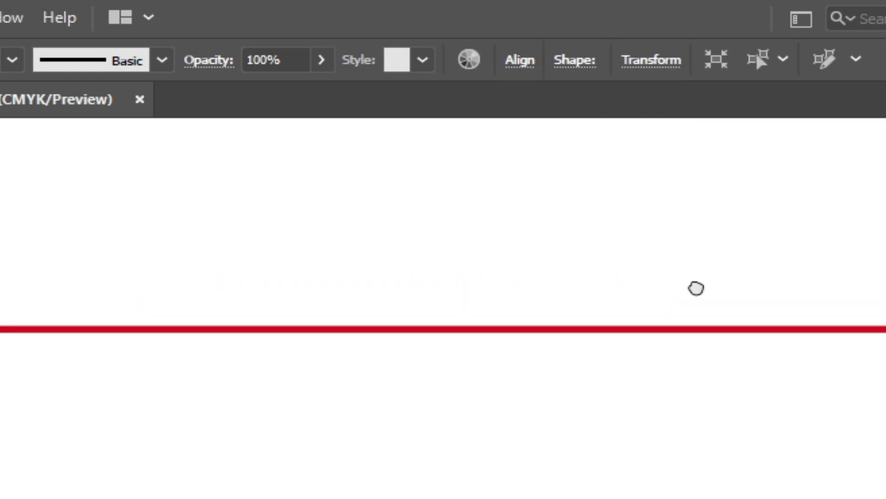
{"action": "left_click", "coordinate": [306, 302]}
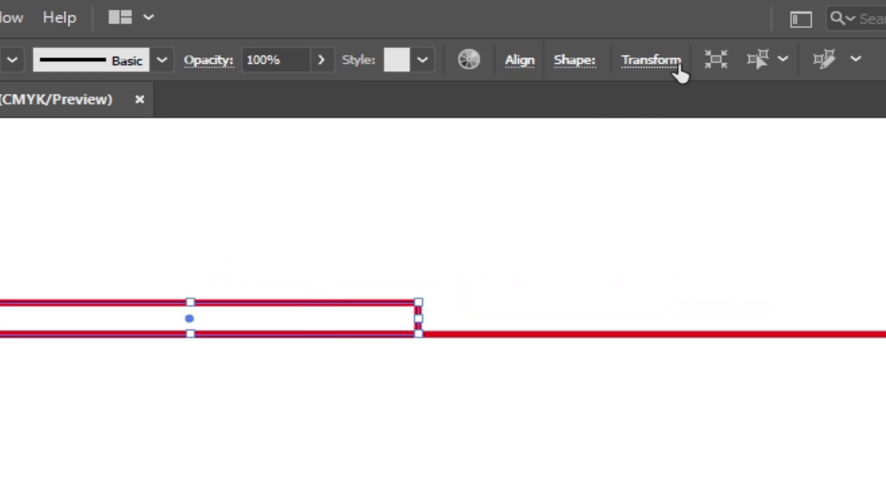
{"action": "left_click", "coordinate": [682, 69]}
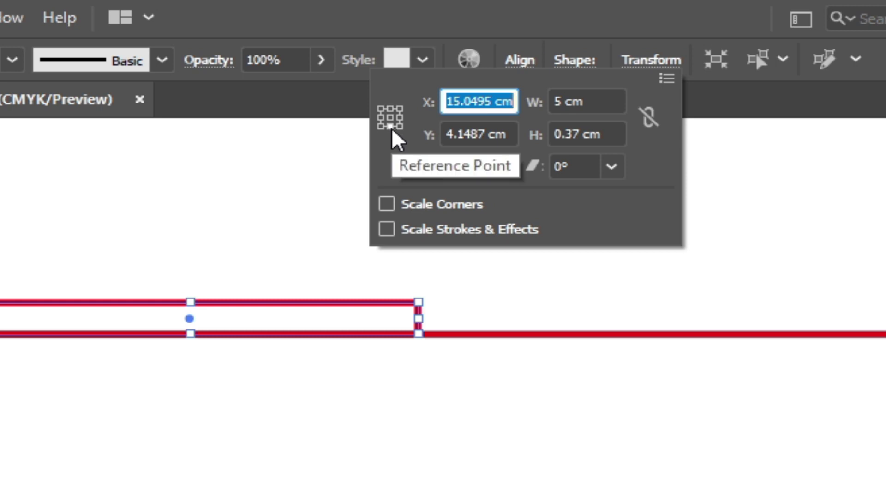
{"action": "left_click", "coordinate": [574, 134]}
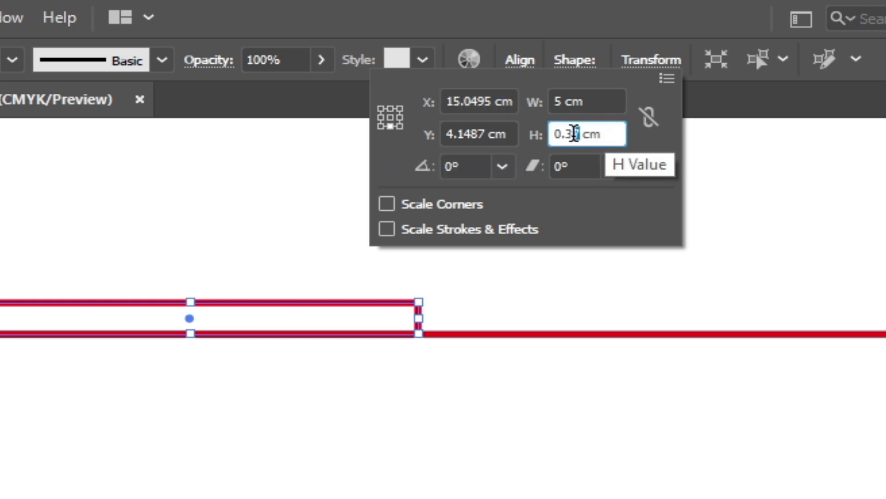
{"action": "key", "text": "BackSpace"}
{"action": "key", "text": "Return"}
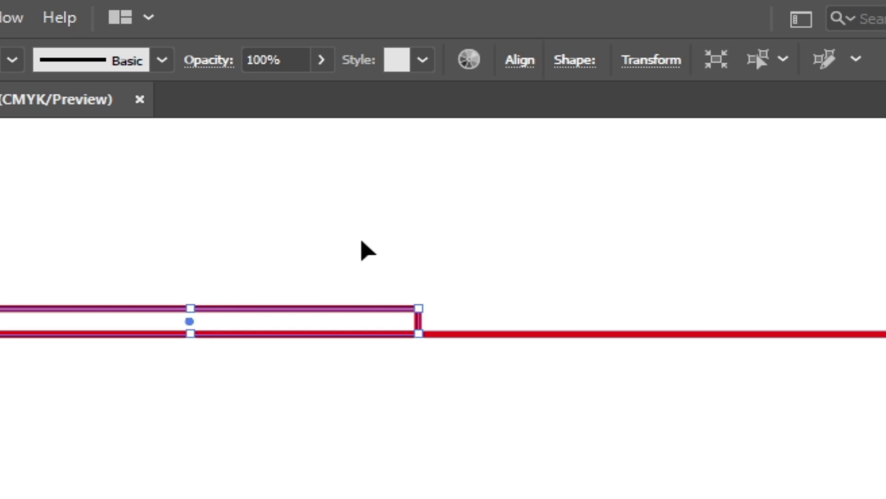
{"action": "left_click", "coordinate": [369, 254]}
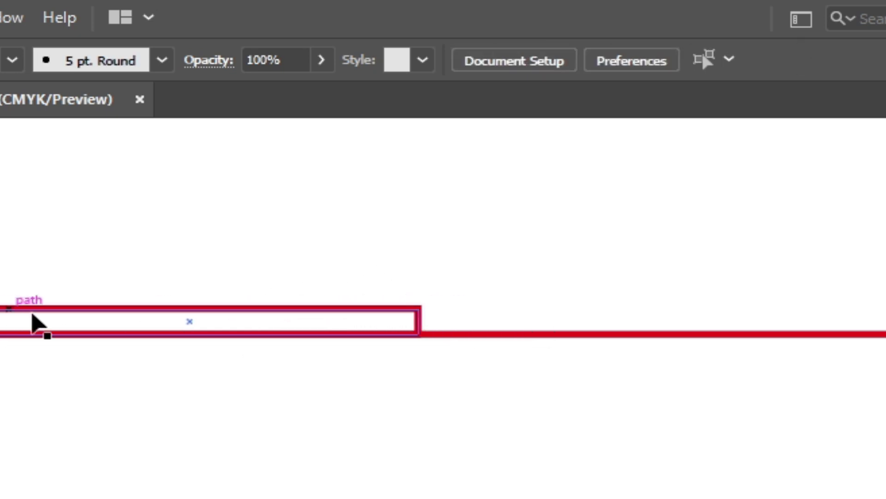
Step: Taper the left locking tab by moving its upper right corner -0.2 cm and its upper left corner 0.2 cm horizontally
{"action": "left_click", "coordinate": [2, 308]}
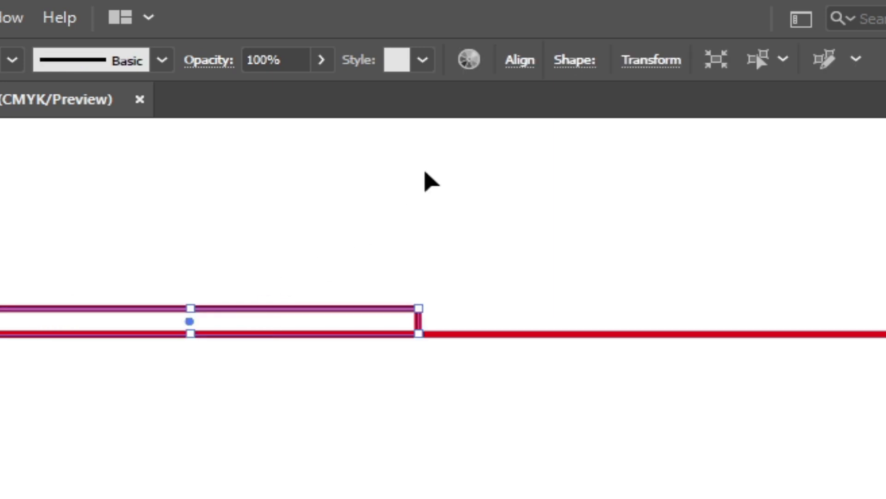
{"action": "key", "text": "a"}
{"action": "left_click_drag", "start_coordinate": [454, 273], "coordinate": [394, 313]}
{"action": "key", "text": "Return"}
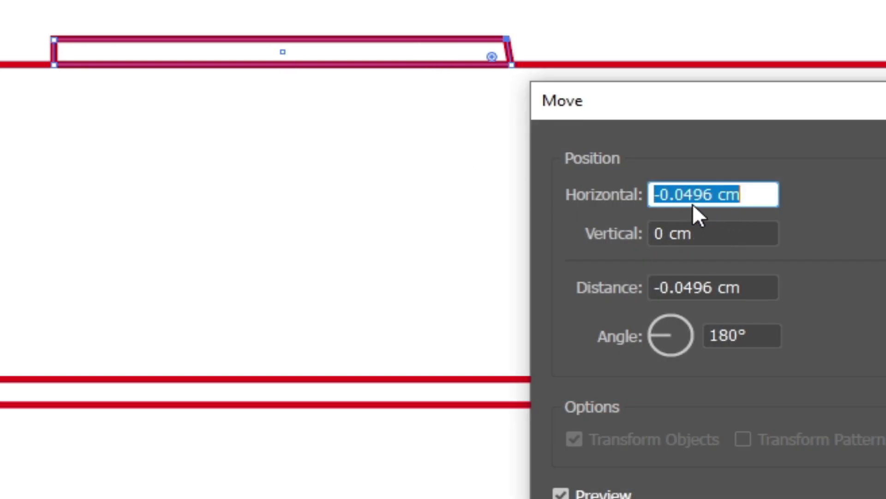
{"action": "type", "text": "-"}
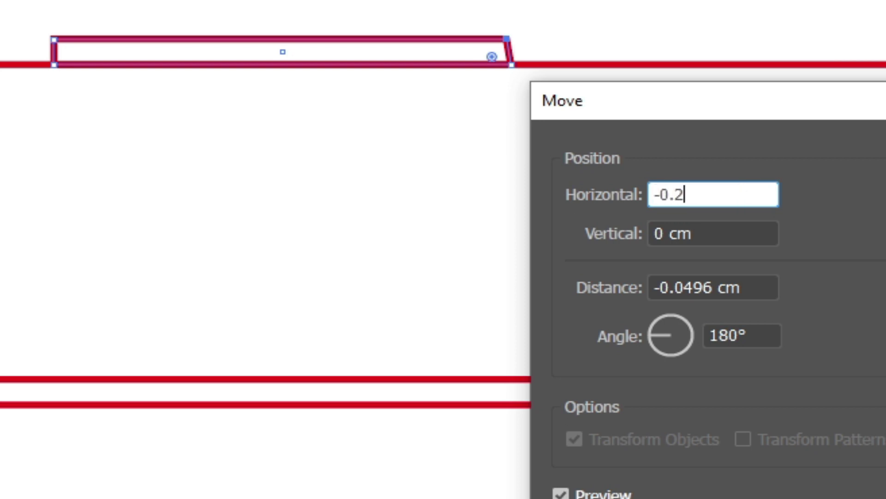
{"action": "type", "text": "0.2"}
{"action": "key", "text": "Tab"}
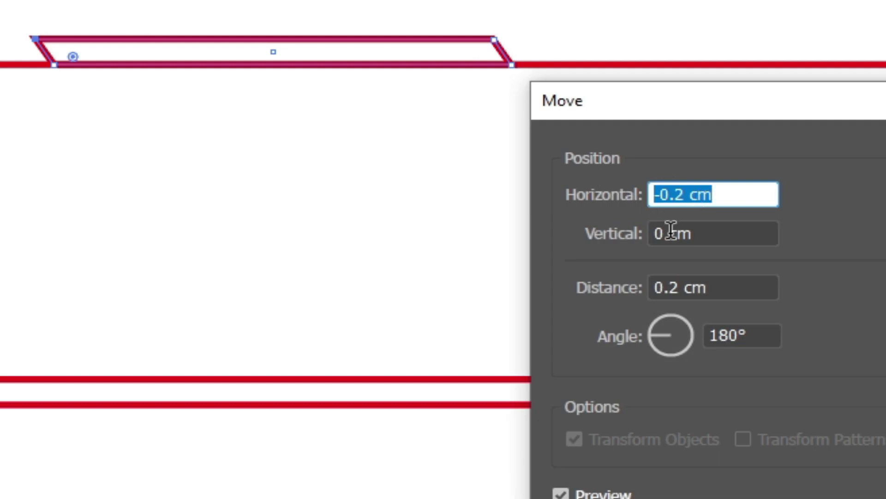
{"action": "type", "text": "0.2"}
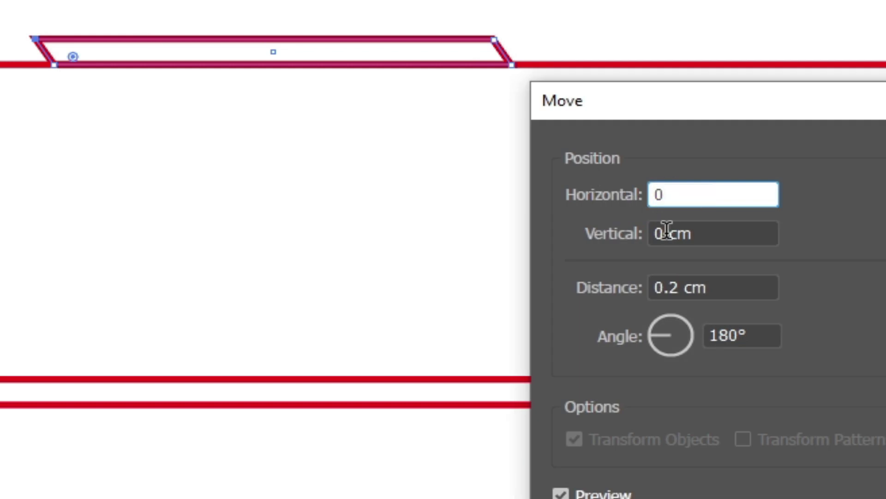
{"action": "key", "text": "Return"}
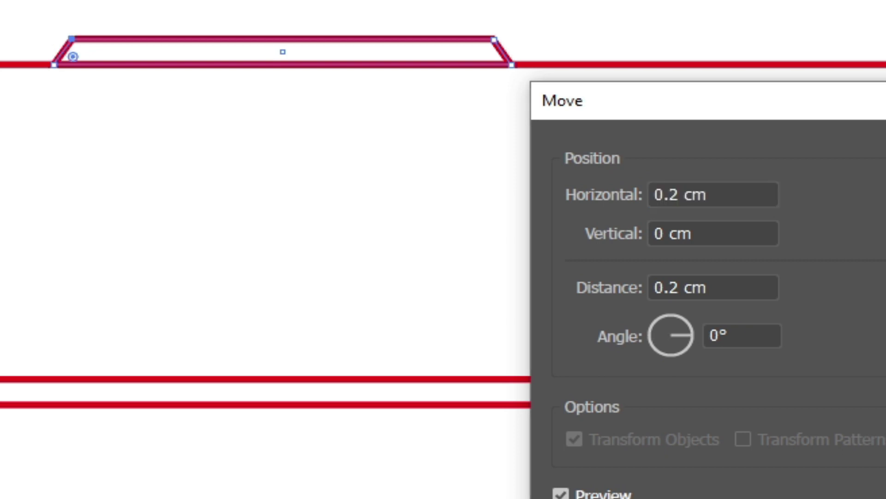
{"action": "left_click", "coordinate": [748, 3]}
Step: Taper the right locking tab by moving its upper right corner -0.2 cm and its upper left corner 0.2 cm horizontally
{"action": "left_click_drag", "start_coordinate": [734, 6], "coordinate": [184, 41]}
{"action": "left_click_drag", "start_coordinate": [708, 53], "coordinate": [180, 48]}
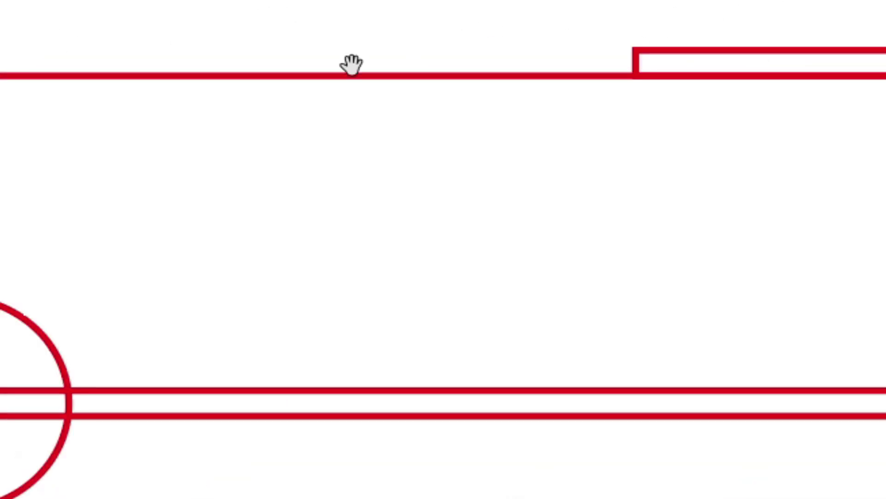
{"action": "left_click_drag", "start_coordinate": [698, 80], "coordinate": [194, 79]}
{"action": "left_click_drag", "start_coordinate": [616, 15], "coordinate": [565, 51]}
{"action": "key", "text": "Return"}
{"action": "type", "text": "-0.2"}
{"action": "key", "text": "Return"}
{"action": "left_click_drag", "start_coordinate": [165, 23], "coordinate": [123, 69]}
{"action": "key", "text": "Return"}
{"action": "type", "text": "0."}
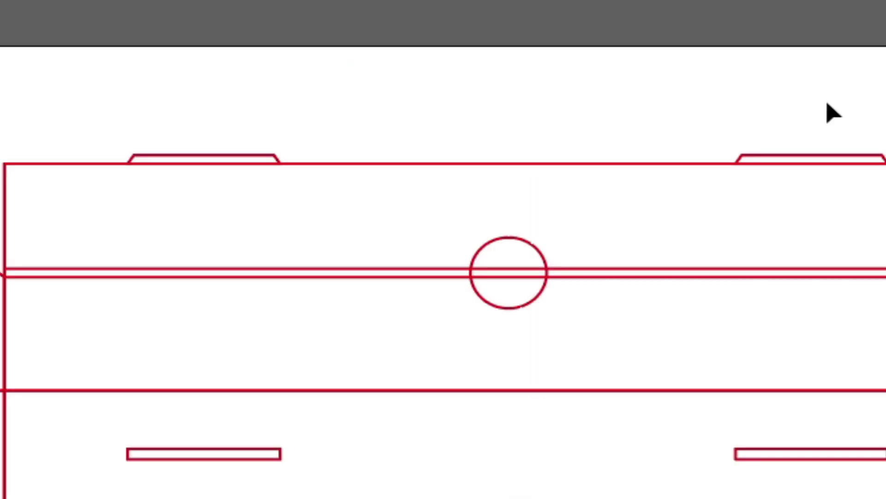
Step: Unite the two tapered locking tabs with the top strip into a single outline
{"action": "left_click_drag", "start_coordinate": [845, 93], "coordinate": [202, 182]}
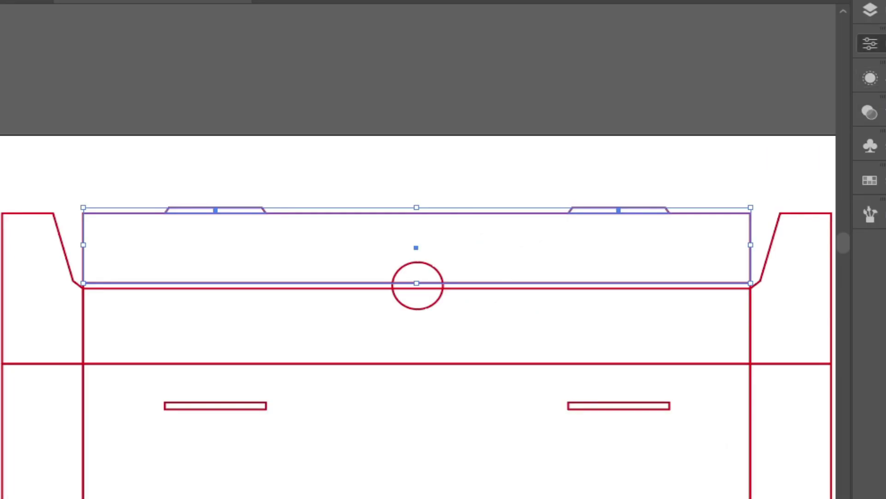
{"action": "left_click", "coordinate": [870, 43]}
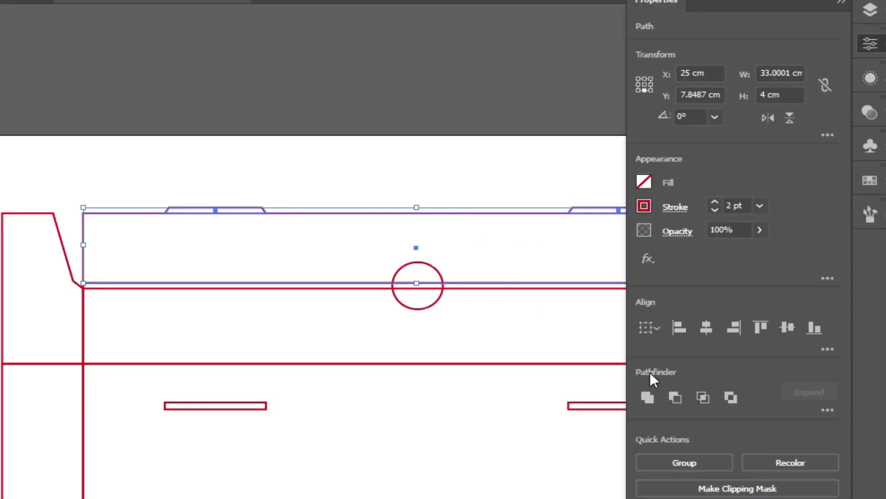
{"action": "left_click", "coordinate": [648, 398]}
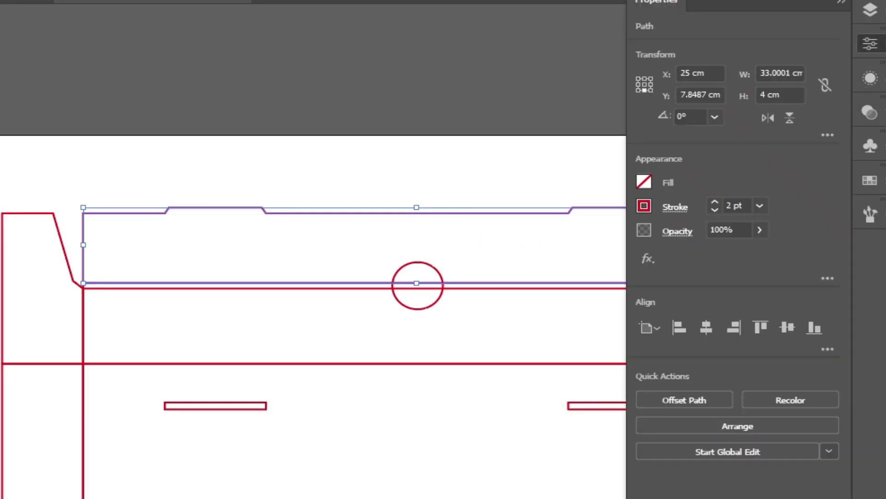
{"action": "left_click", "coordinate": [670, 222]}
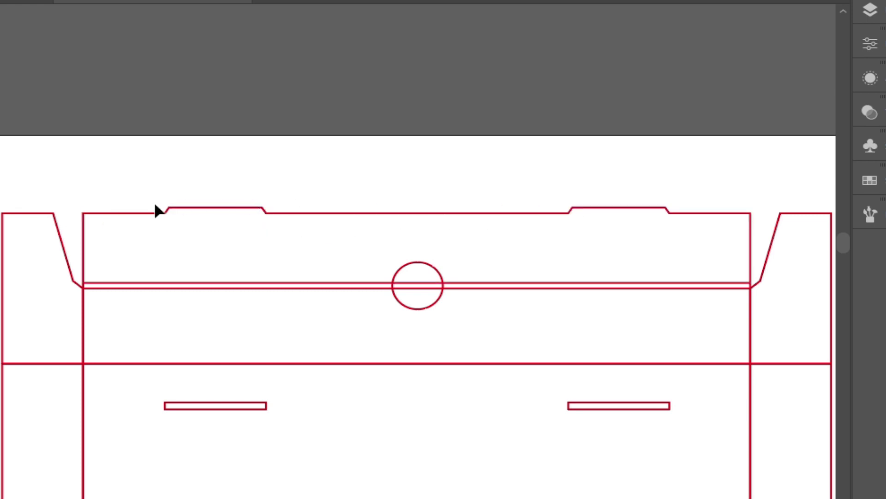
{"action": "key", "text": "ctrl+0"}
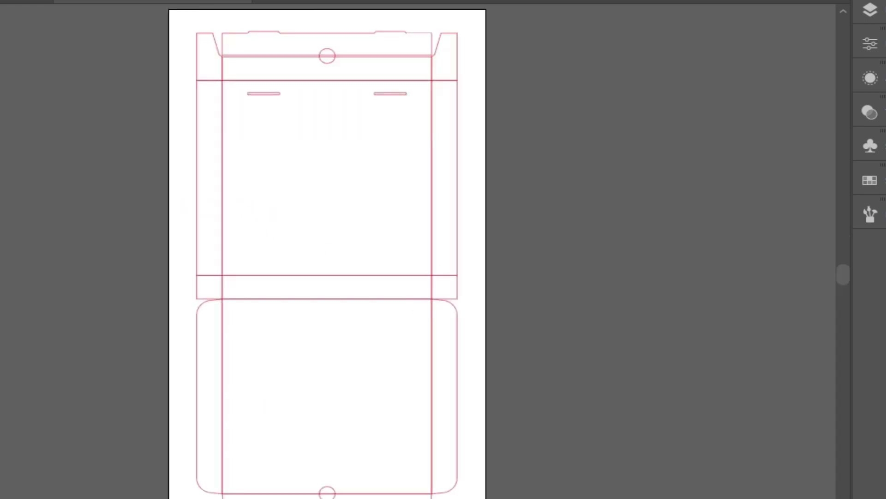
Step: Add a 1.5 cm circular hole to the narrow strip between the two large panels, in line with the right locking slot
{"action": "left_click_drag", "start_coordinate": [0, 295], "coordinate": [74, 282]}
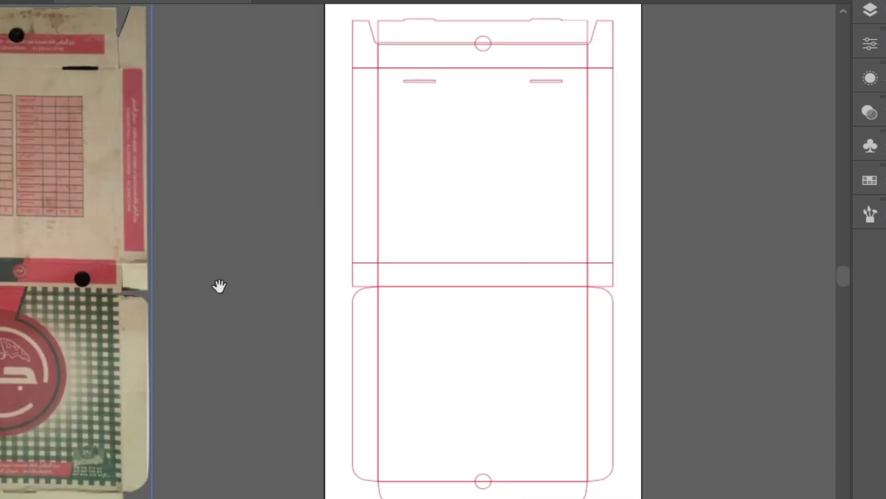
{"action": "left_click_drag", "start_coordinate": [376, 208], "coordinate": [293, 202]}
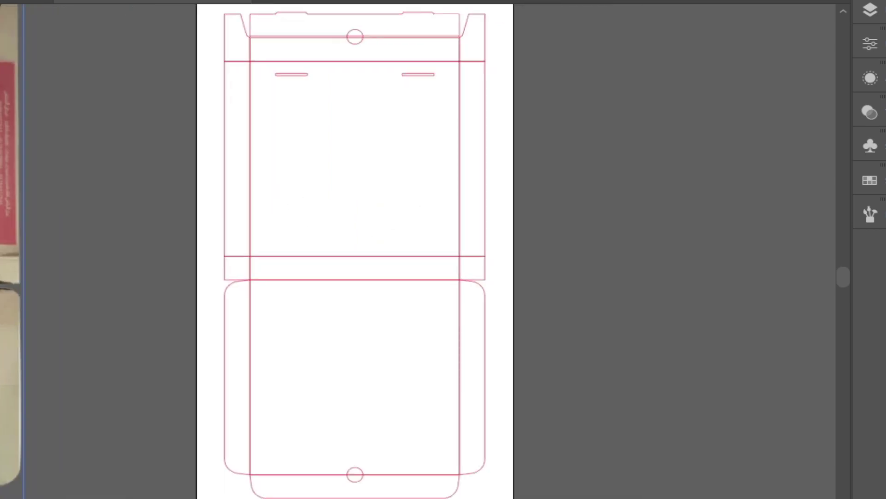
{"action": "left_click", "coordinate": [377, 175]}
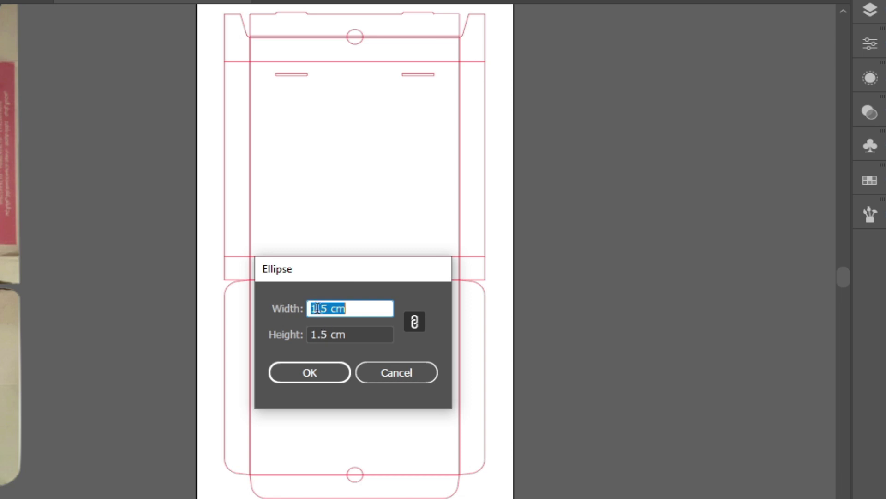
{"action": "left_click_drag", "start_coordinate": [328, 308], "coordinate": [297, 308]}
{"action": "left_click", "coordinate": [308, 372]}
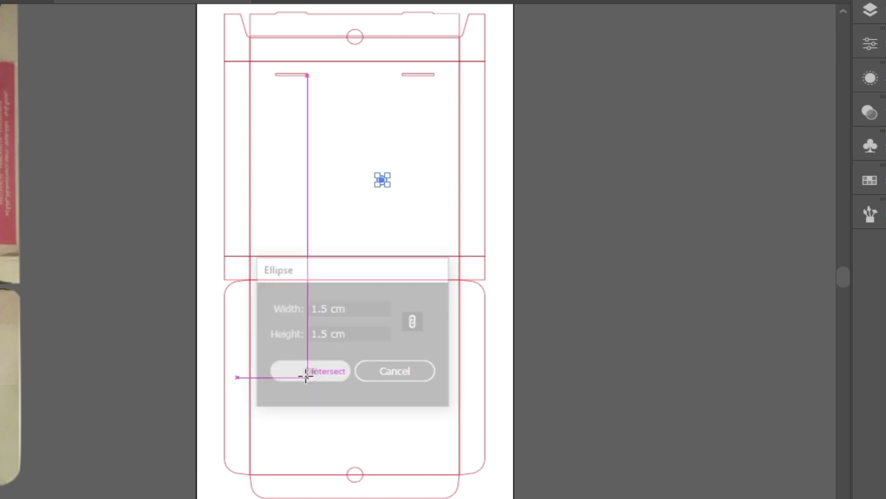
{"action": "left_click_drag", "start_coordinate": [381, 179], "coordinate": [420, 268]}
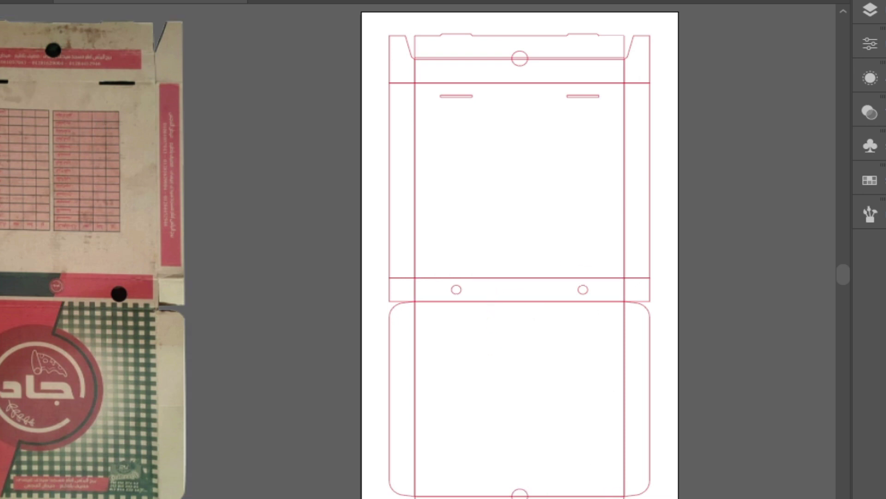
Step: Cut the horizontal fold lines out of the central panel outlines and paste them back in place as separate paths
{"action": "left_click_drag", "start_coordinate": [545, 60], "coordinate": [563, 498]}
{"action": "left_click_drag", "start_coordinate": [563, 497], "coordinate": [564, 497]}
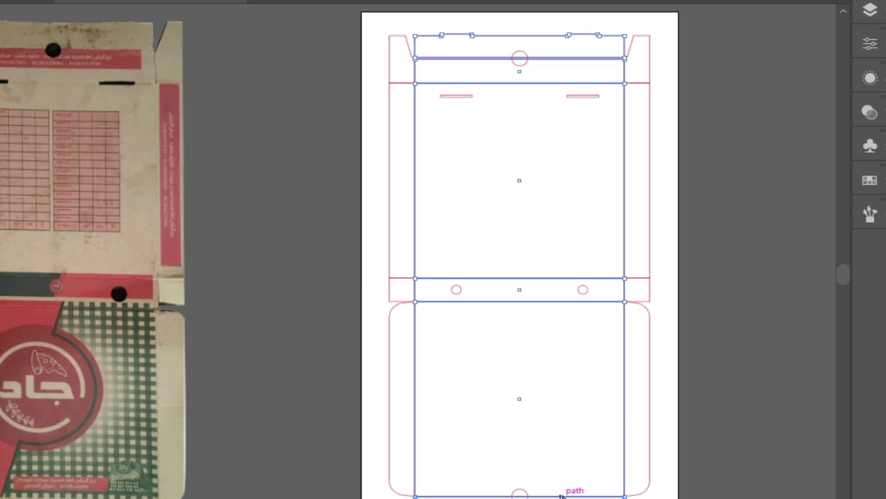
{"action": "key", "text": "ctrl+x"}
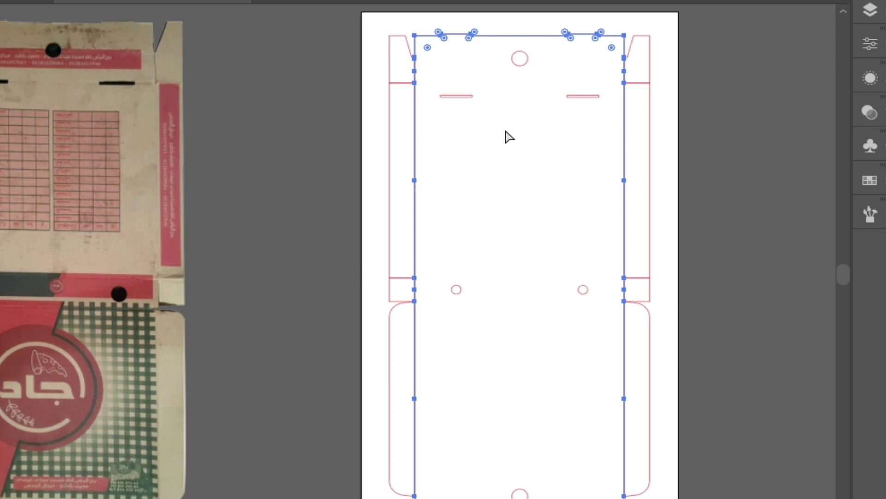
{"action": "key", "text": "v"}
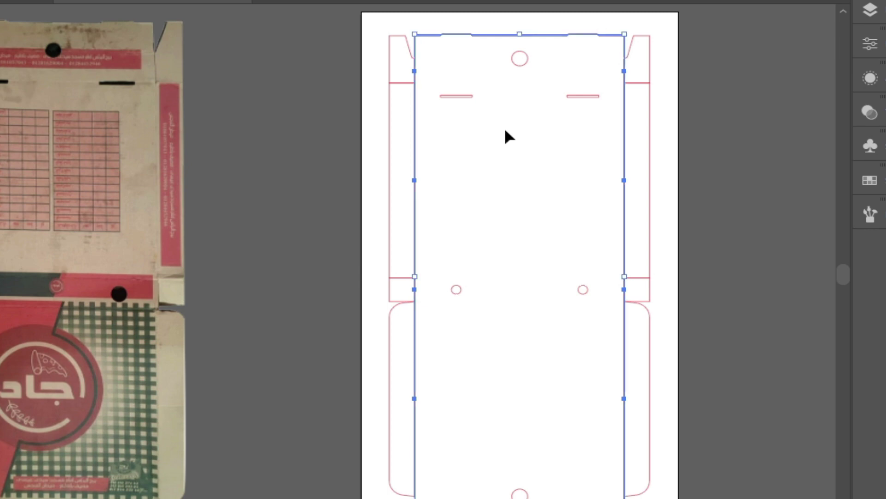
{"action": "key", "text": "ctrl+f"}
{"action": "key", "text": "a"}
{"action": "left_click", "coordinate": [505, 130]}
{"action": "scroll", "coordinate": [578, 83], "scroll_direction": "up", "scroll_amount": 2}
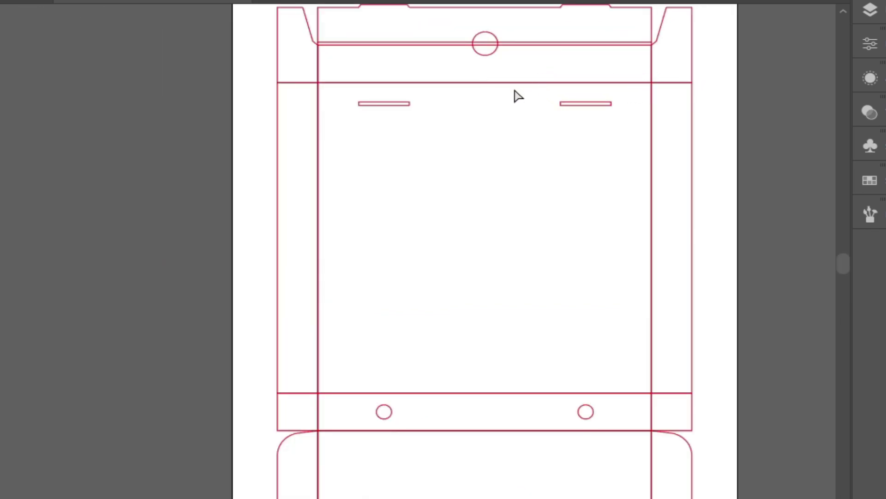
Step: Remove the duplicate overlapping horizontal fold lines between the central panels
{"action": "left_click_drag", "start_coordinate": [554, 43], "coordinate": [537, 83]}
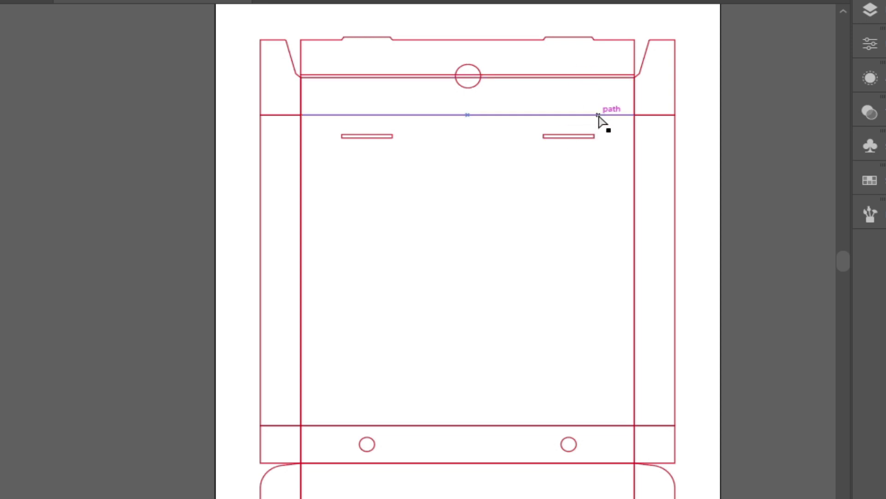
{"action": "left_click", "coordinate": [746, 160]}
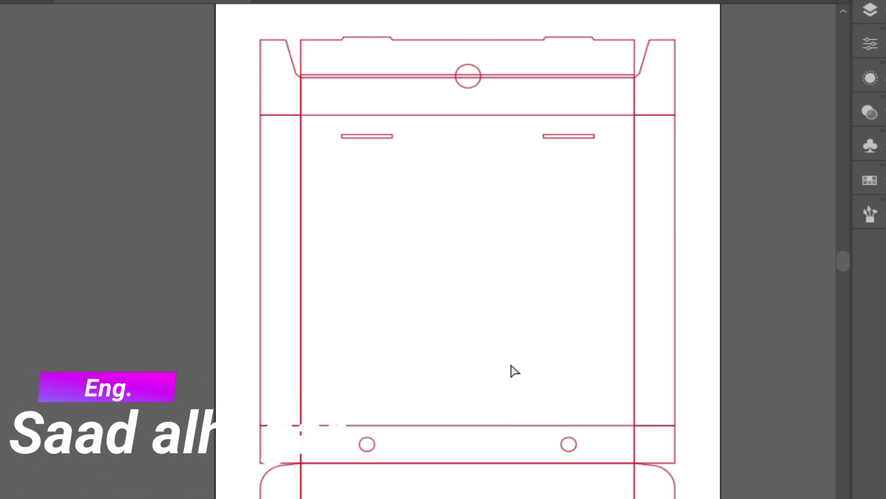
{"action": "left_click_drag", "start_coordinate": [465, 430], "coordinate": [497, 145]}
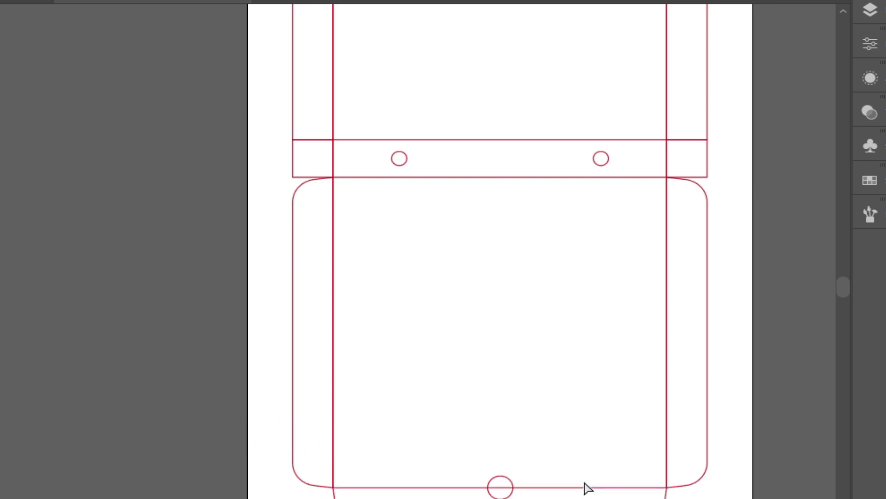
Step: Set the stroke of all horizontal fold lines across the central panels to green
{"action": "key", "text": "ctrl+minus"}
{"action": "key", "text": "ctrl+minus"}
{"action": "left_click_drag", "start_coordinate": [434, 18], "coordinate": [443, 390]}
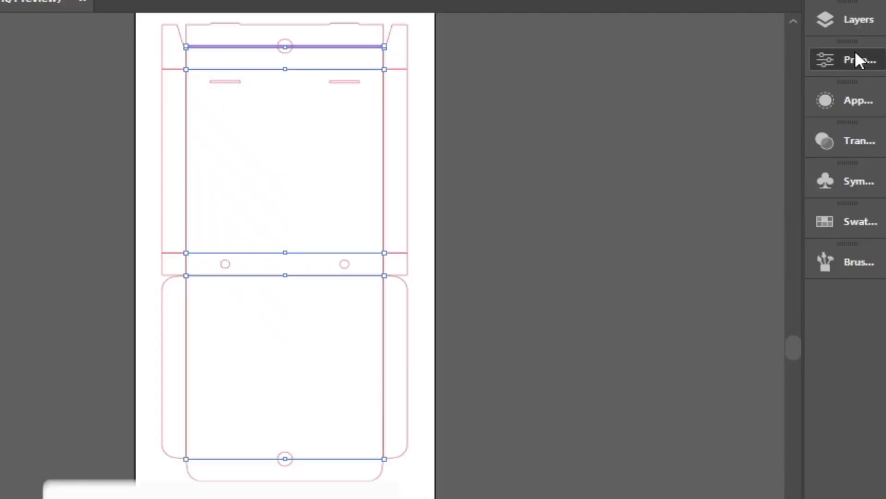
{"action": "left_click", "coordinate": [869, 44]}
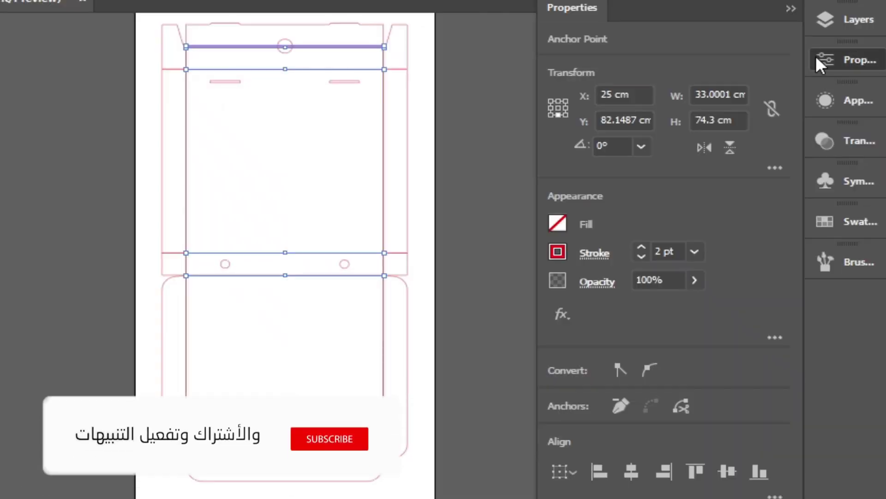
{"action": "left_click", "coordinate": [559, 253]}
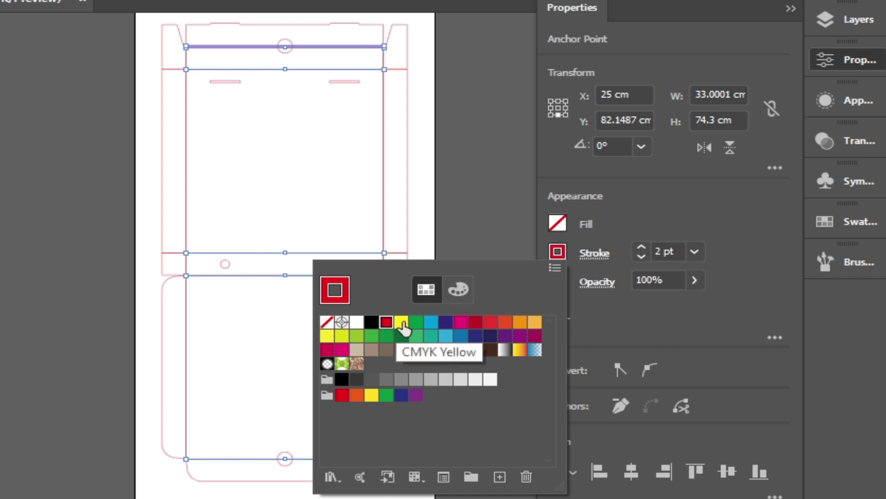
{"action": "left_click", "coordinate": [417, 323]}
{"action": "left_click", "coordinate": [34, 235]}
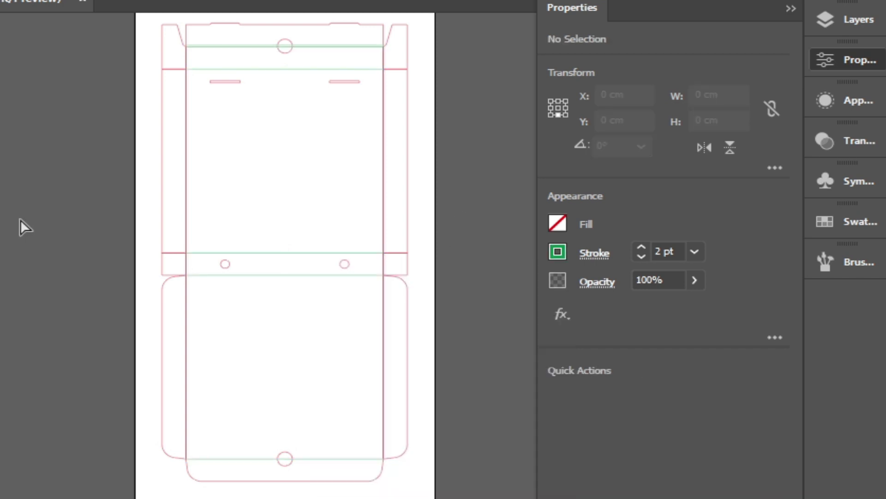
Step: Separate the vertical fold lines beside both large panels from the side flap outlines, keeping them in place
{"action": "left_click_drag", "start_coordinate": [390, 139], "coordinate": [182, 173]}
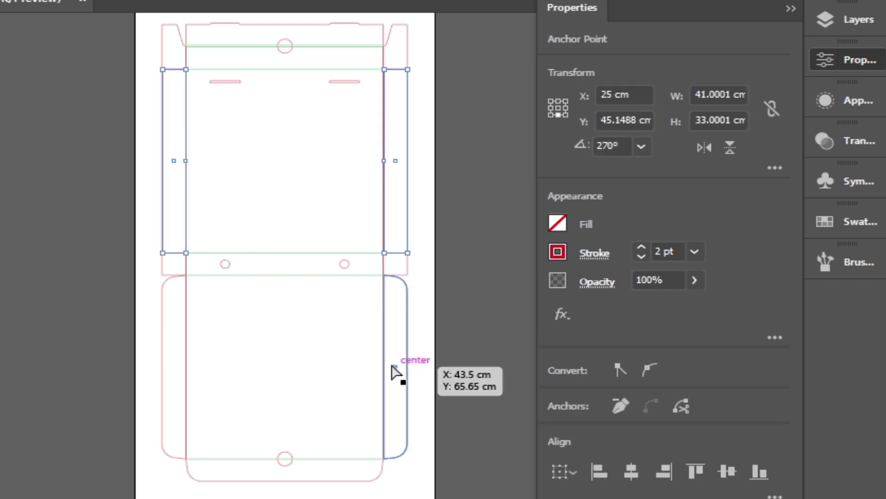
{"action": "left_click_drag", "start_coordinate": [392, 353], "coordinate": [177, 378]}
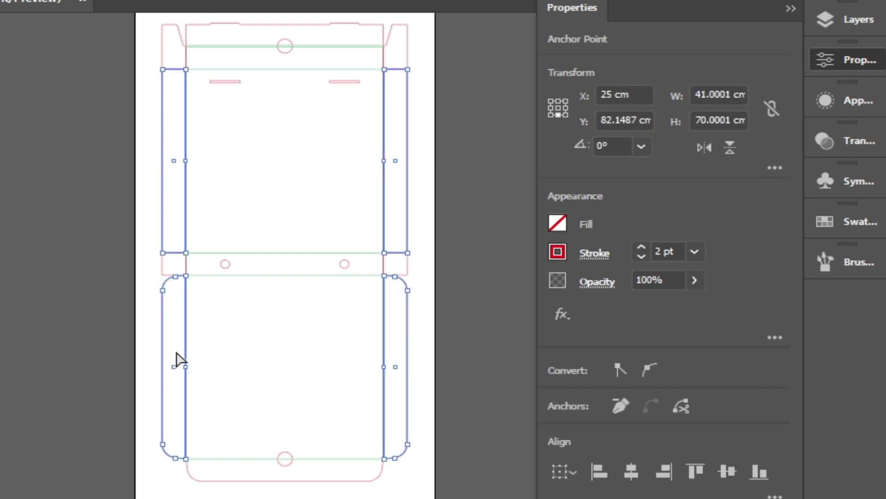
{"action": "key", "text": "ctrl+j"}
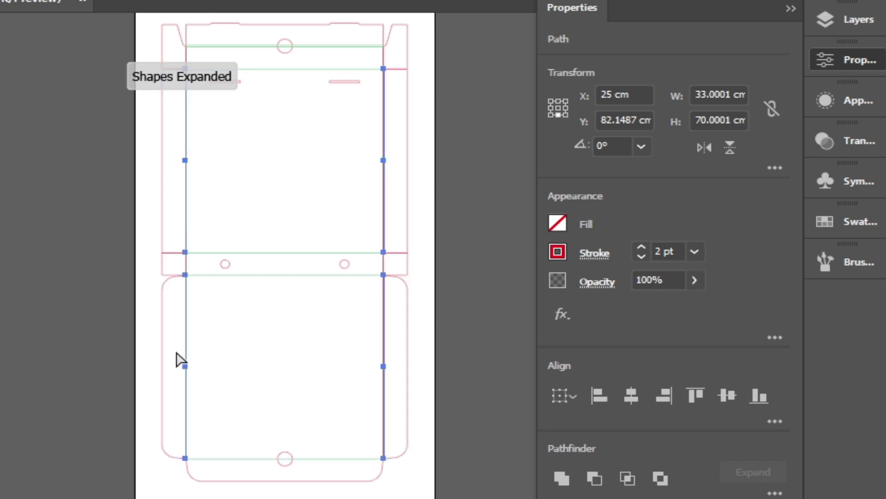
{"action": "left_click", "coordinate": [177, 359]}
Step: Remove the duplicate overlapping vertical fold lines along both sides of the two large panels
{"action": "left_click", "coordinate": [383, 160]}
{"action": "left_click", "coordinate": [384, 392]}
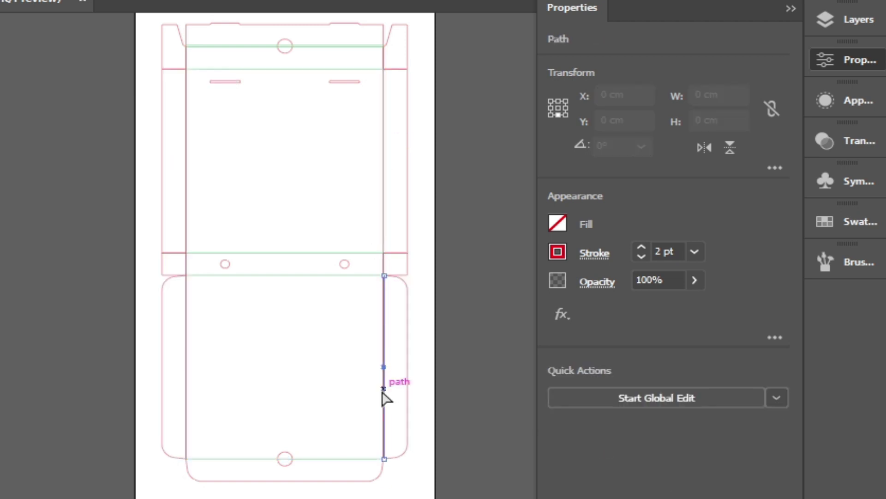
{"action": "left_click", "coordinate": [184, 383]}
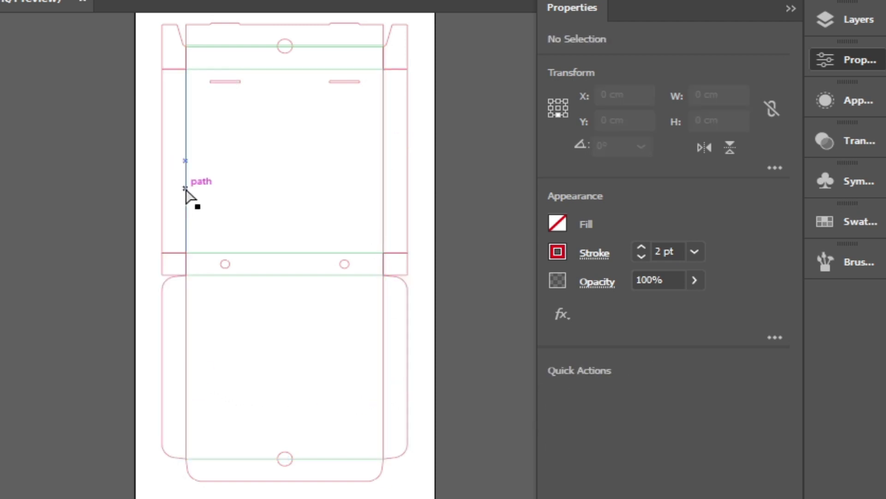
{"action": "left_click", "coordinate": [187, 203]}
{"action": "left_click", "coordinate": [450, 268]}
Step: Set the stroke of the vertical fold lines on both sides of the two large panels to green
{"action": "left_click_drag", "start_coordinate": [391, 195], "coordinate": [181, 221]}
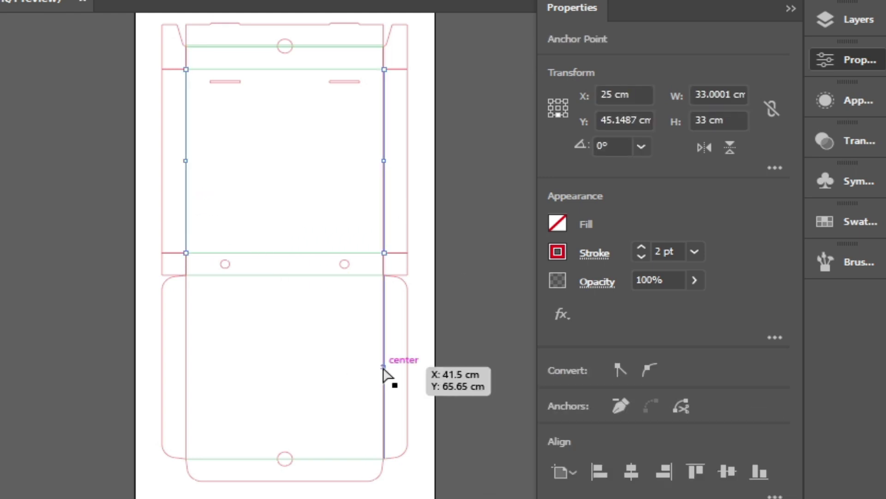
{"action": "mouse_move", "coordinate": [393, 398]}
{"action": "left_mouse_down"}
{"action": "mouse_move", "coordinate": [176, 411]}
{"action": "mouse_move", "coordinate": [181, 422]}
{"action": "left_mouse_up"}
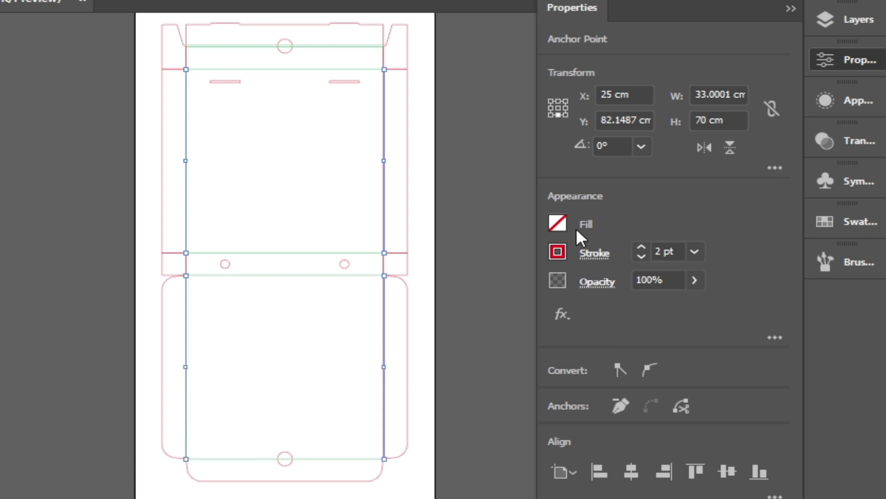
{"action": "left_click", "coordinate": [558, 251]}
{"action": "left_click", "coordinate": [417, 333]}
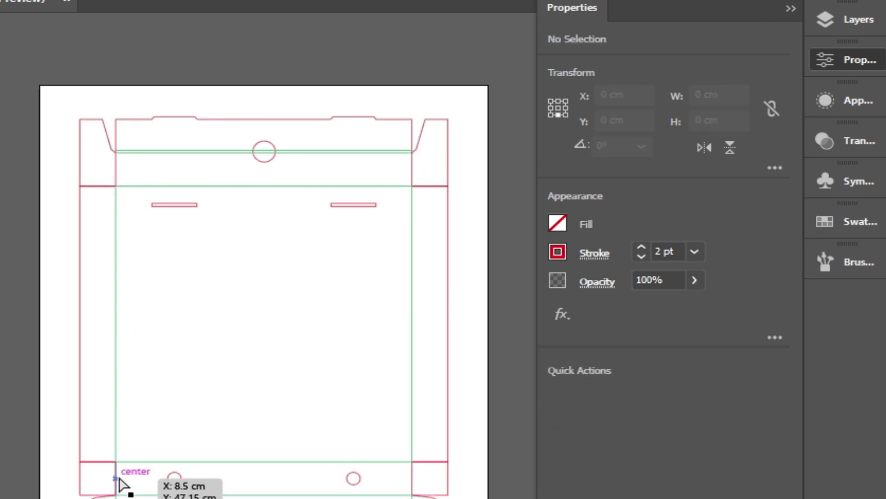
Step: Set the stroke of the fold lines at the four corner tabs to green, matching the other folds
{"action": "left_click_drag", "start_coordinate": [419, 166], "coordinate": [405, 174]}
{"action": "left_click_drag", "start_coordinate": [123, 167], "coordinate": [109, 174]}
{"action": "left_click_drag", "start_coordinate": [417, 482], "coordinate": [405, 488]}
{"action": "left_click_drag", "start_coordinate": [123, 472], "coordinate": [109, 480]}
{"action": "left_click", "coordinate": [559, 254]}
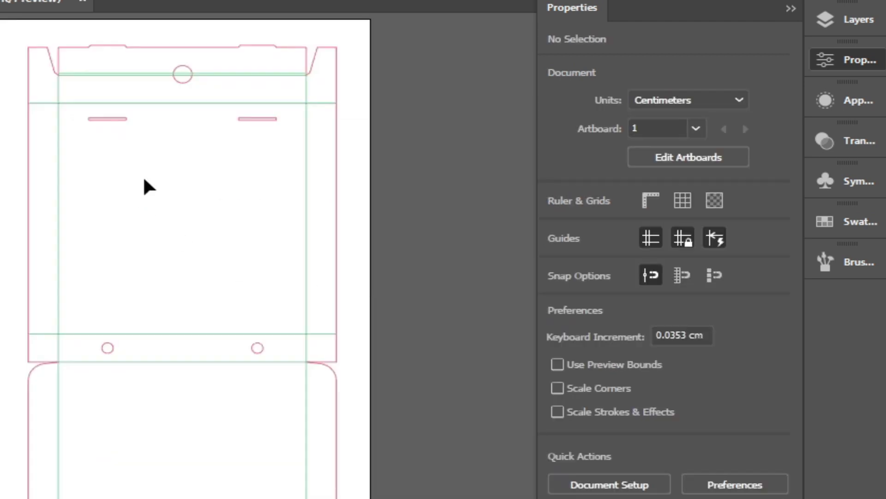
Step: Add anchor points where the upper fold line crosses the top vent circle and delete the segment inside it
{"action": "scroll", "coordinate": [192, 79], "scroll_direction": "up", "scroll_amount": 5}
{"action": "left_click_drag", "start_coordinate": [89, 89], "coordinate": [194, 255]}
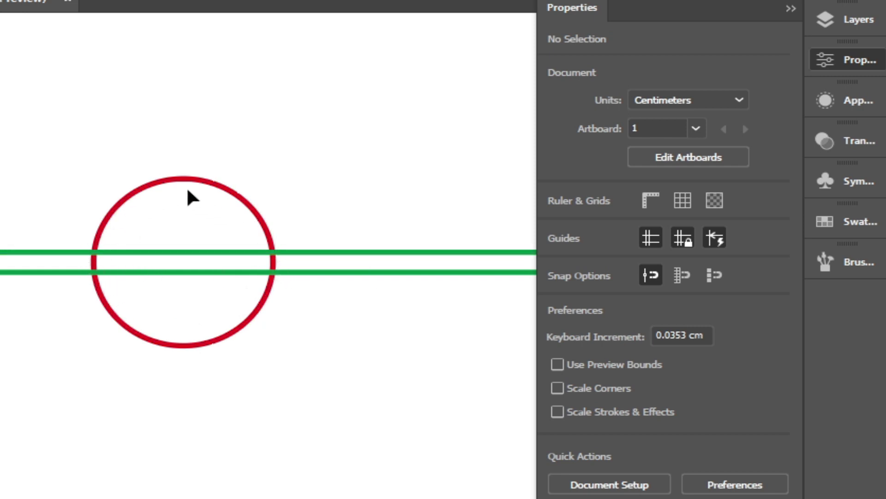
{"action": "left_click", "coordinate": [301, 253]}
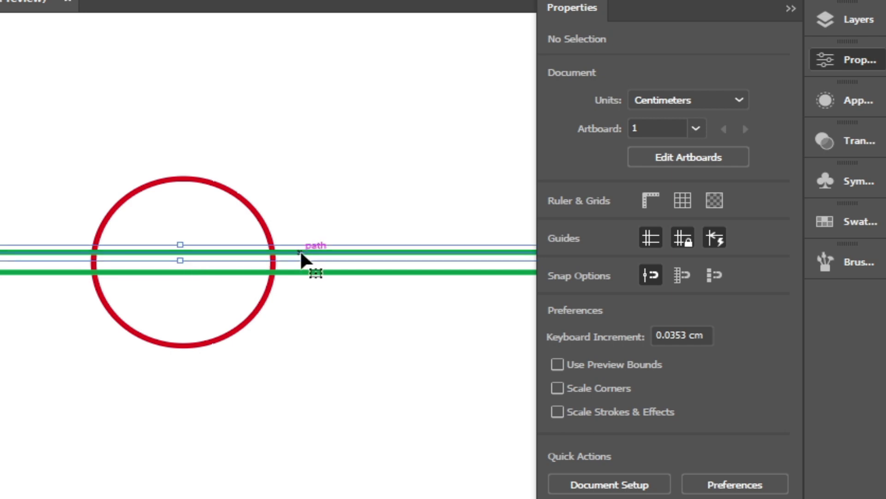
{"action": "key", "text": "p"}
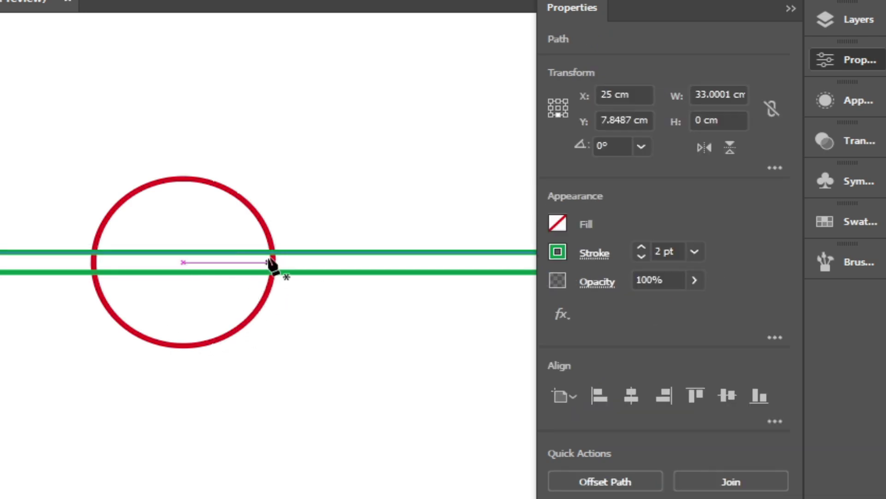
{"action": "left_click", "coordinate": [272, 253]}
{"action": "left_click", "coordinate": [93, 252]}
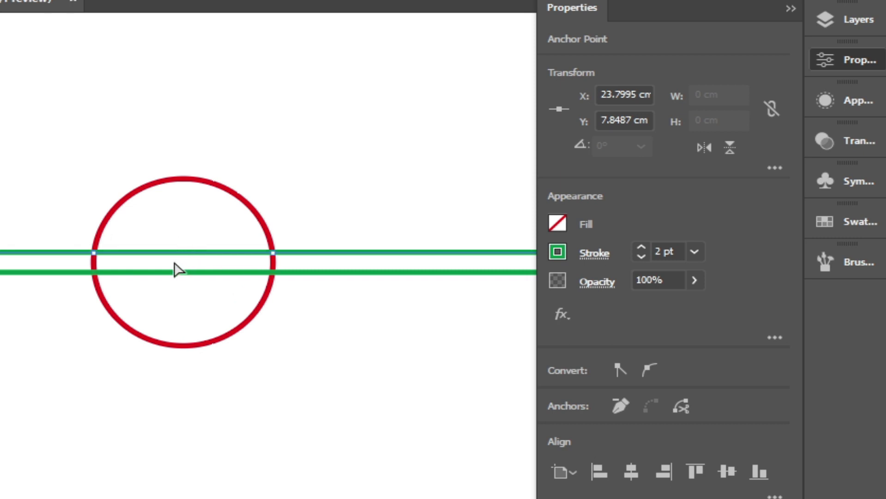
{"action": "left_click", "coordinate": [177, 255]}
{"action": "key", "text": "Delete"}
Step: Add anchor points where the lower fold line crosses the top vent circle and delete the segment inside it
{"action": "left_click", "coordinate": [310, 272]}
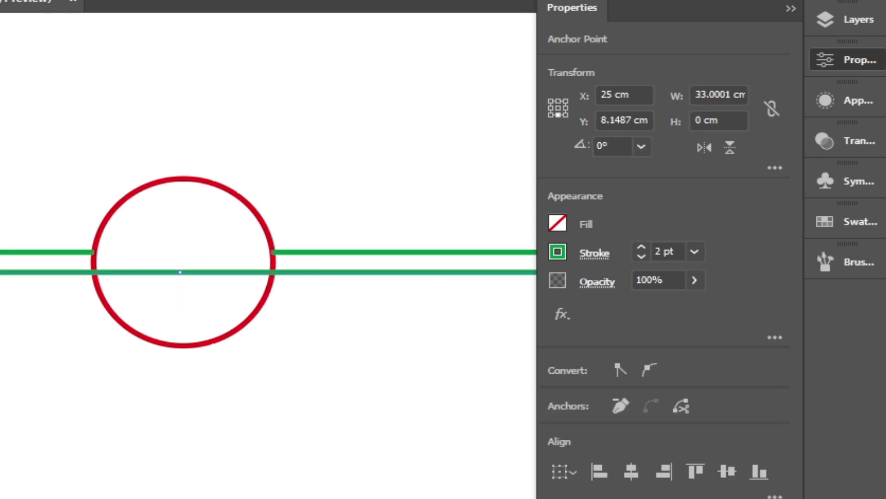
{"action": "left_click", "coordinate": [273, 272]}
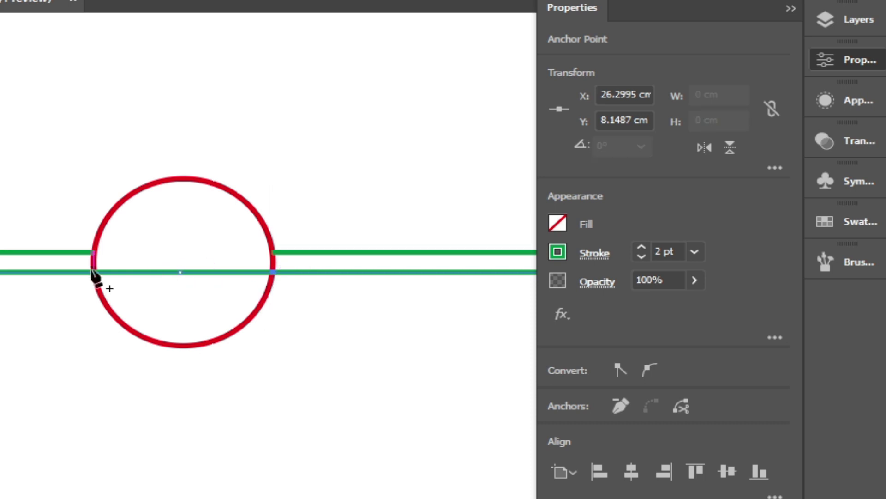
{"action": "left_click", "coordinate": [92, 272]}
{"action": "left_click", "coordinate": [171, 292]}
{"action": "left_click", "coordinate": [247, 273]}
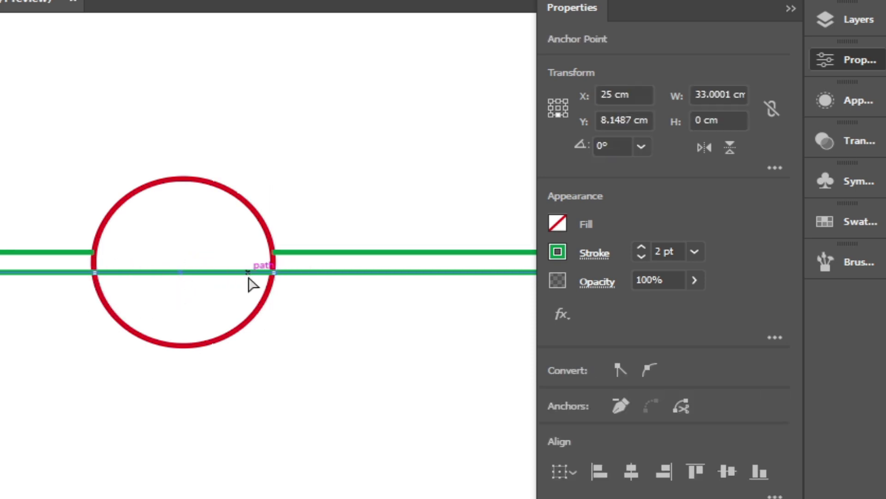
{"action": "key", "text": "Delete"}
{"action": "left_click", "coordinate": [214, 192]}
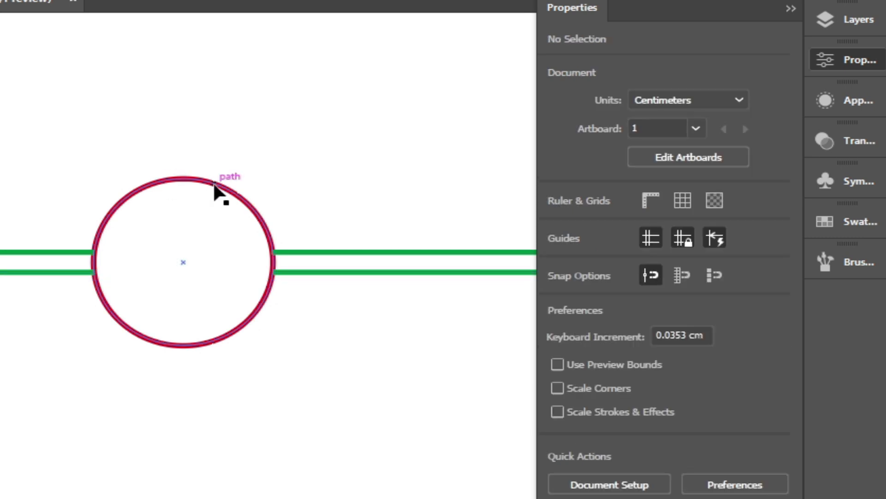
{"action": "left_click", "coordinate": [215, 185]}
{"action": "key", "text": "a"}
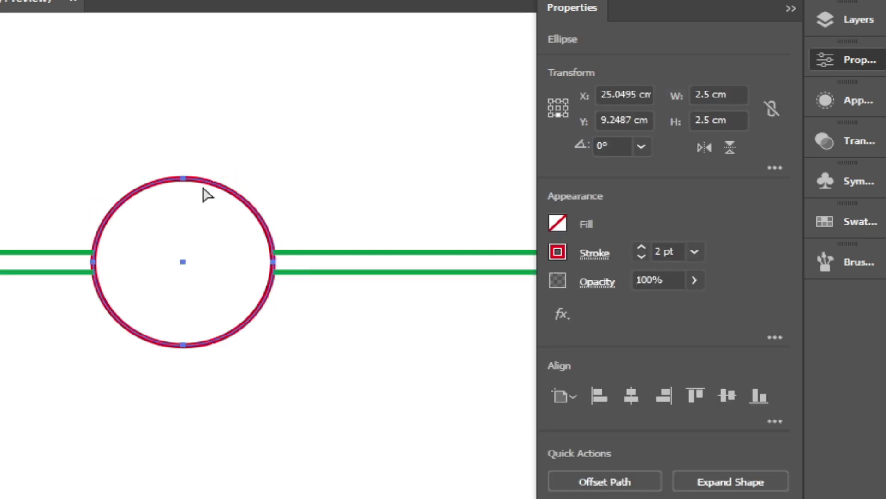
{"action": "key", "text": "v"}
{"action": "left_click", "coordinate": [353, 170]}
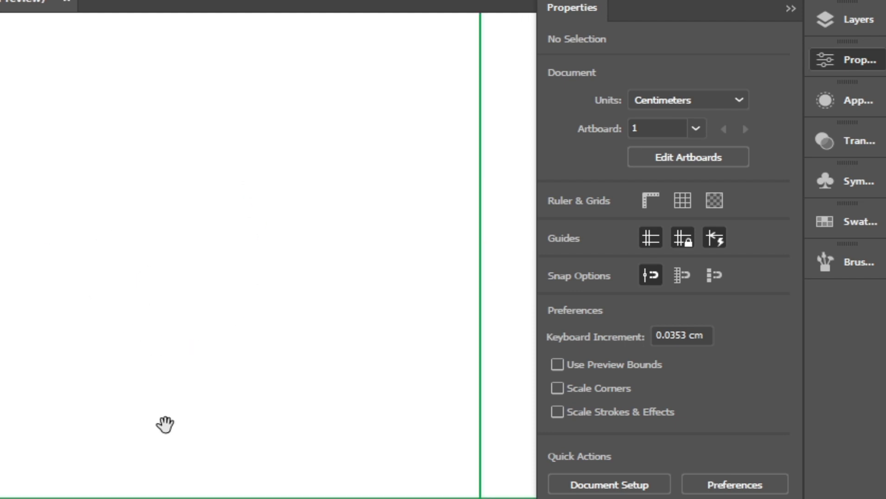
Step: Add anchor points where the lowest fold line crosses the bottom vent circle and delete the segment inside it
{"action": "left_click_drag", "start_coordinate": [166, 424], "coordinate": [166, 125]}
{"action": "left_click_drag", "start_coordinate": [170, 494], "coordinate": [185, 277]}
{"action": "scroll", "coordinate": [197, 397], "scroll_direction": "up", "scroll_amount": 5}
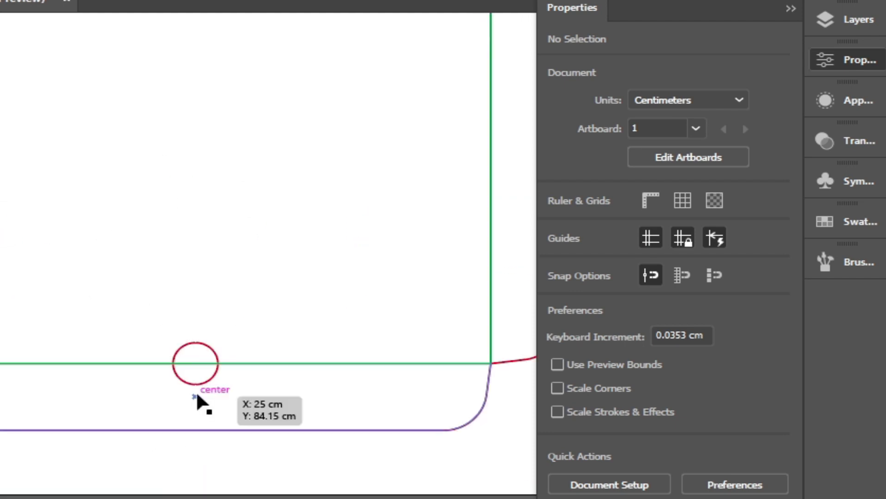
{"action": "key", "text": "plus"}
{"action": "left_click", "coordinate": [277, 271]}
{"action": "left_click", "coordinate": [97, 272]}
{"action": "key", "text": "a"}
{"action": "left_click", "coordinate": [259, 270]}
{"action": "left_click", "coordinate": [247, 213]}
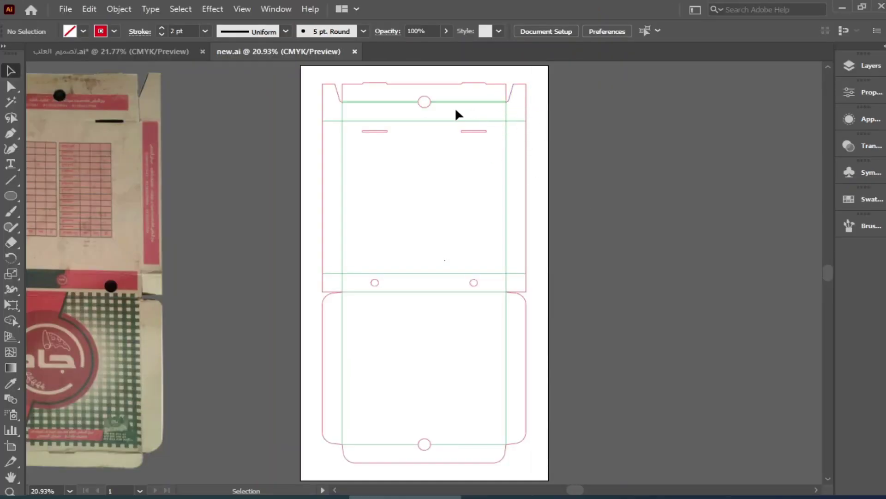
Step: Create trim marks around the complete dieline and inspect them at the corners
{"action": "left_click_drag", "start_coordinate": [543, 89], "coordinate": [306, 470]}
{"action": "left_click", "coordinate": [116, 9]}
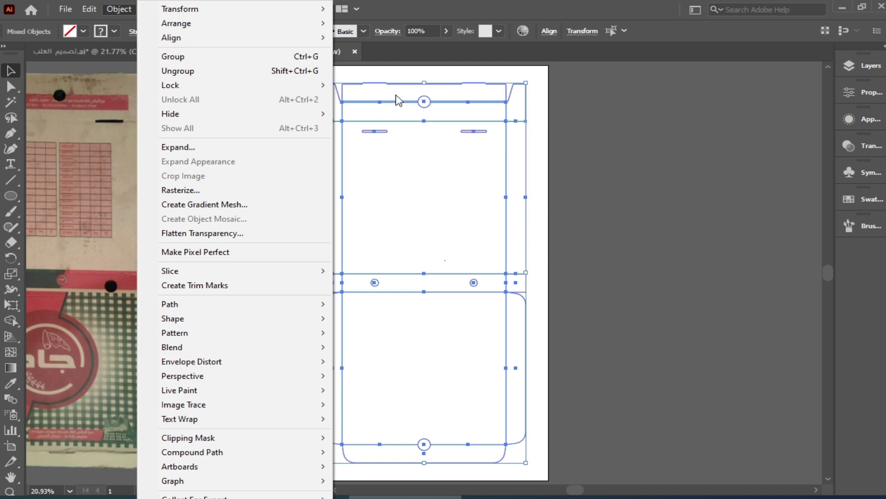
{"action": "left_click", "coordinate": [197, 287]}
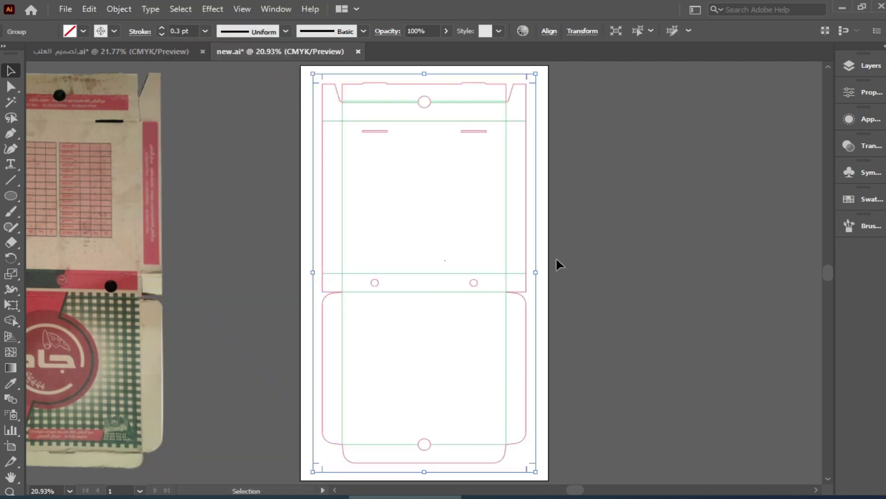
{"action": "scroll", "coordinate": [530, 93], "scroll_direction": "up", "scroll_amount": 6}
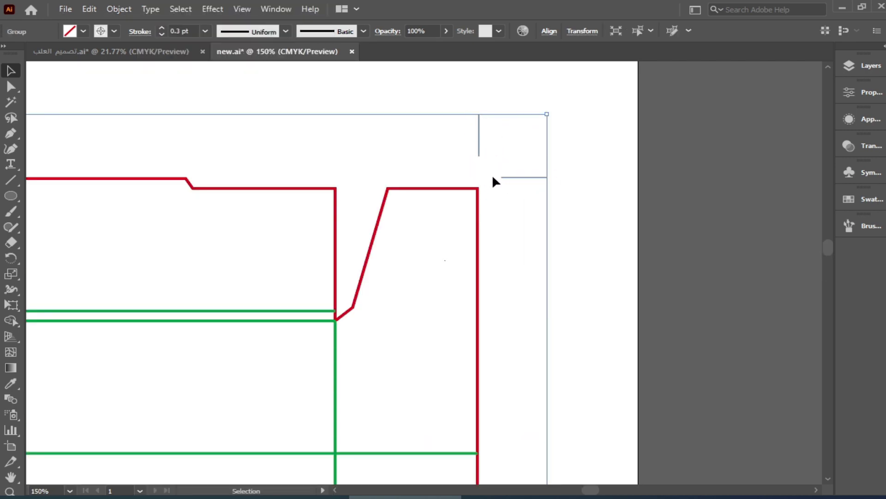
{"action": "left_click_drag", "start_coordinate": [324, 227], "coordinate": [595, 217]}
{"action": "left_click_drag", "start_coordinate": [269, 192], "coordinate": [413, 185]}
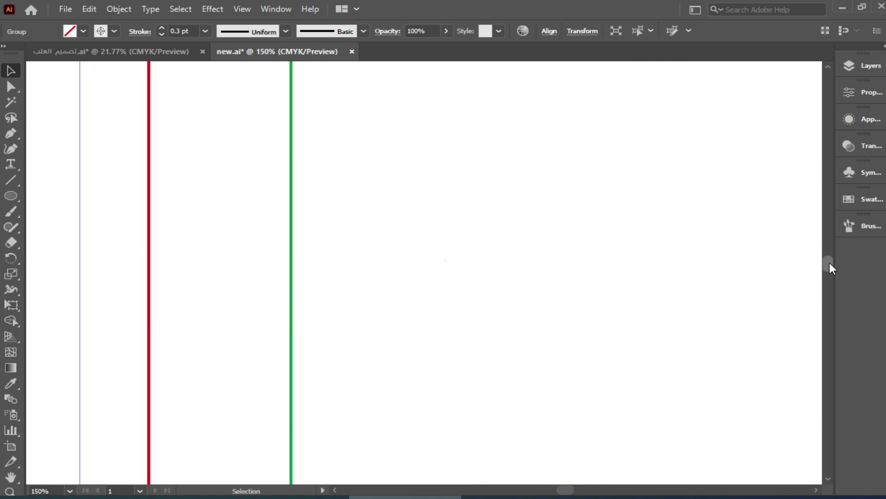
{"action": "key", "text": "ctrl+0"}
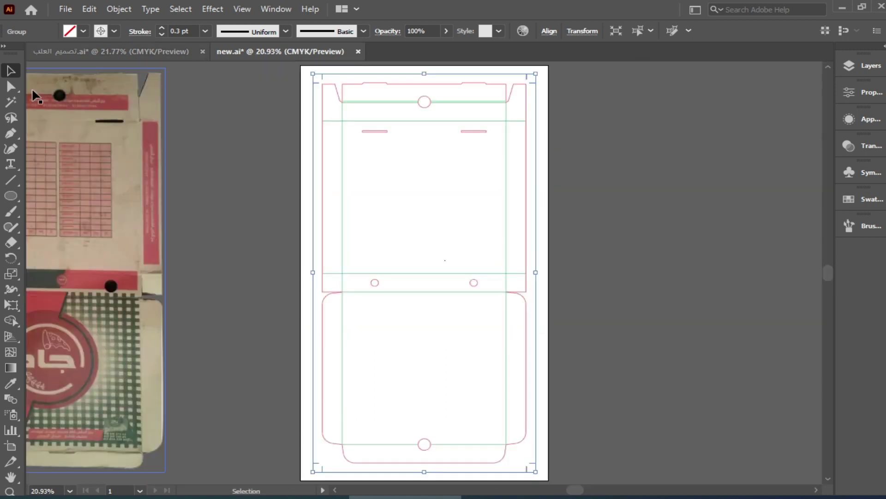
Step: Fit the artboard to the trim marks and duplicate it with its dieline beside the original
{"action": "left_click", "coordinate": [11, 446]}
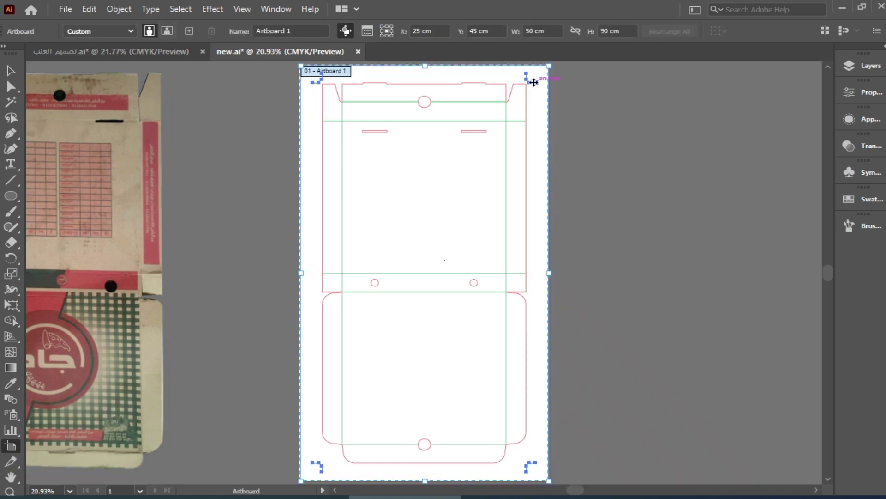
{"action": "left_click", "coordinate": [535, 83]}
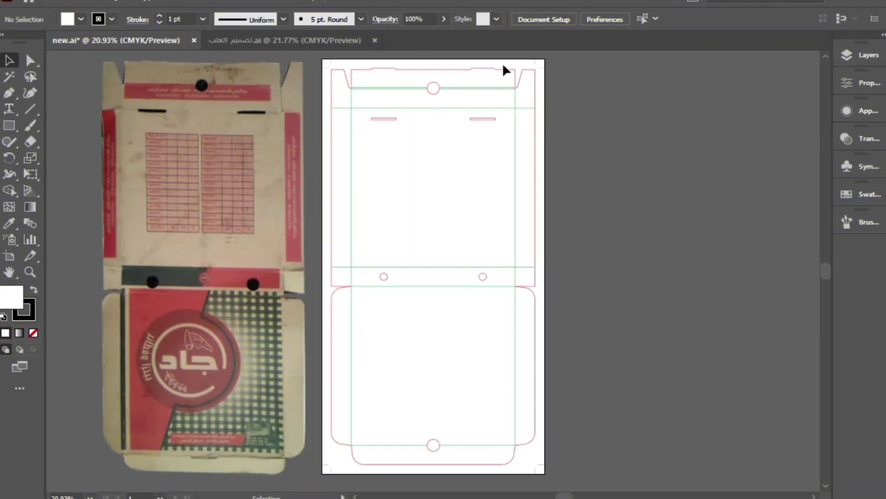
{"action": "left_click", "coordinate": [9, 256]}
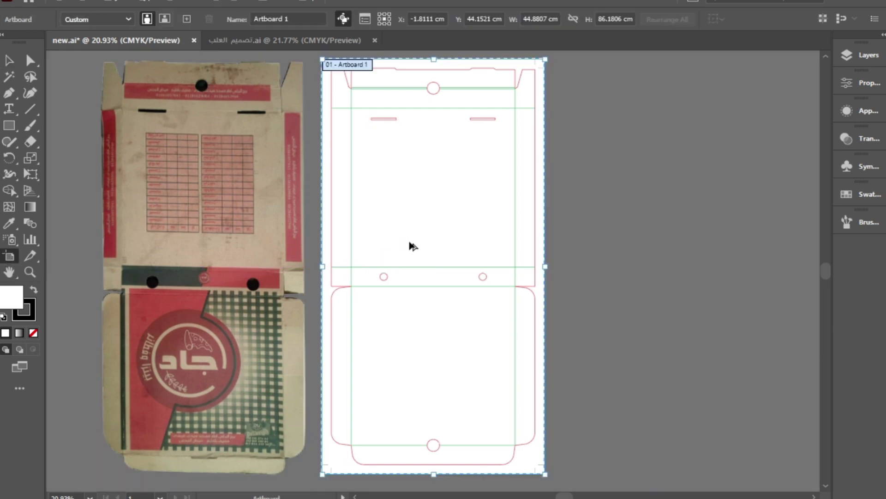
{"action": "left_click_drag", "start_coordinate": [409, 244], "coordinate": [527, 223]}
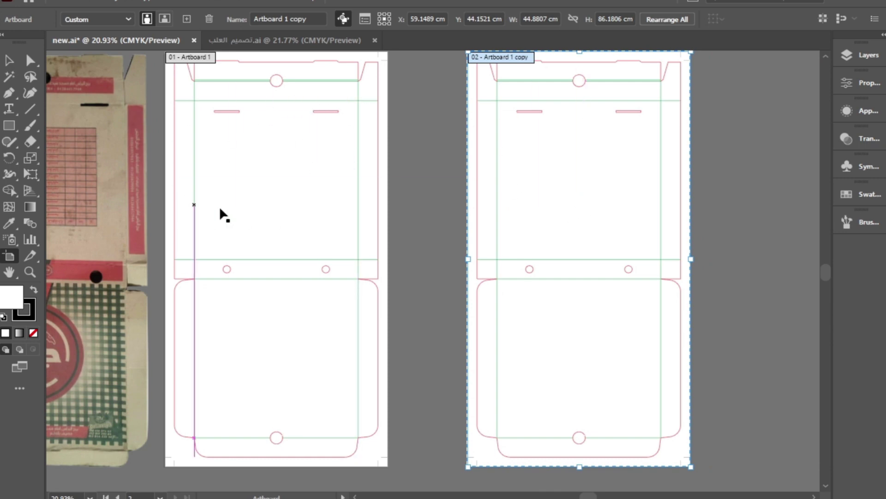
Step: Transfer the dieline on the copied artboard to a new layer, keeping it in the same position
{"action": "key", "text": "v"}
{"action": "left_click_drag", "start_coordinate": [659, 65], "coordinate": [429, 446]}
{"action": "key", "text": "Delete"}
{"action": "left_click", "coordinate": [851, 55]}
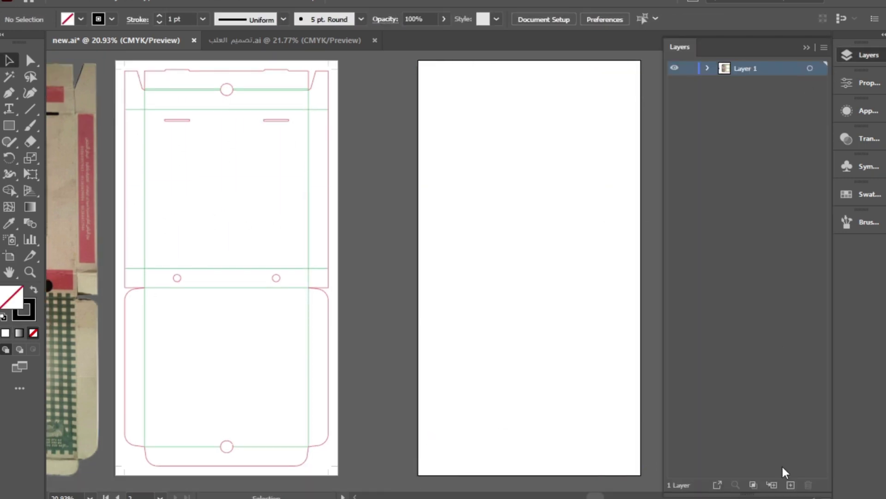
{"action": "left_click", "coordinate": [791, 484]}
{"action": "left_click", "coordinate": [810, 69]}
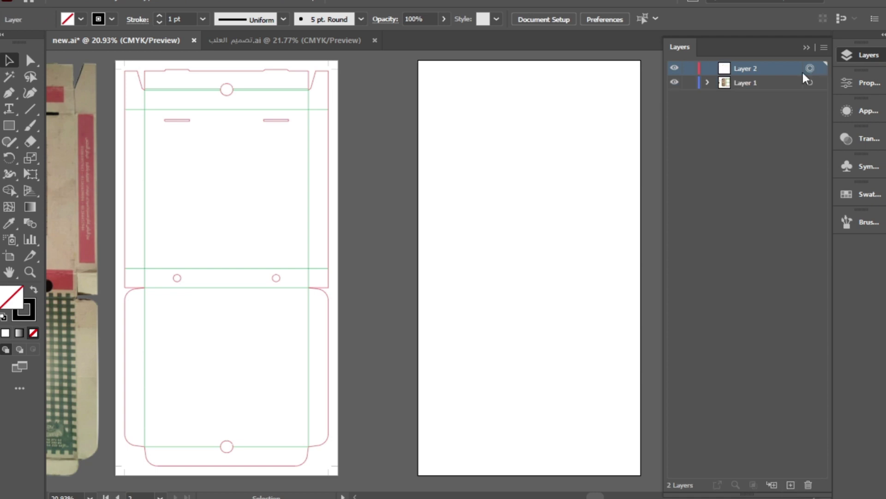
{"action": "key", "text": "ctrl+shift+v"}
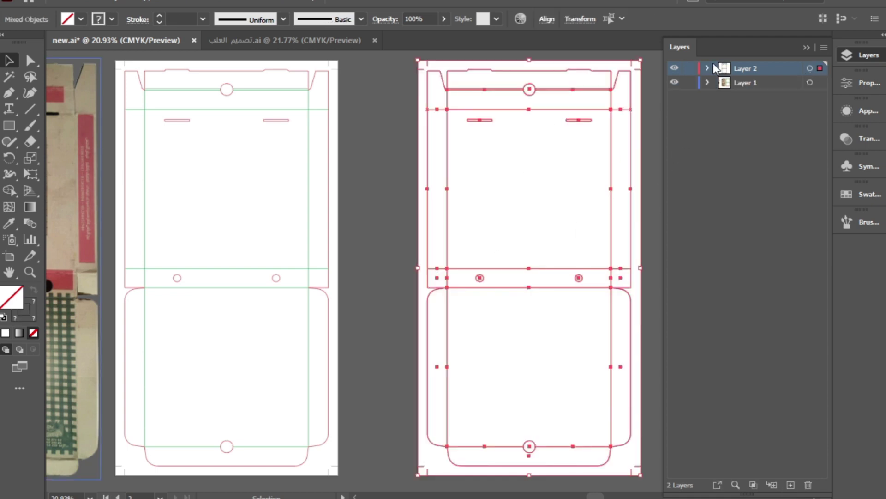
{"action": "key", "text": "ctrl+shift+a"}
Step: Rename the new layer as designe
{"action": "double_click", "coordinate": [752, 69]}
{"action": "key", "text": "Escape"}
{"action": "double_click", "coordinate": [752, 70]}
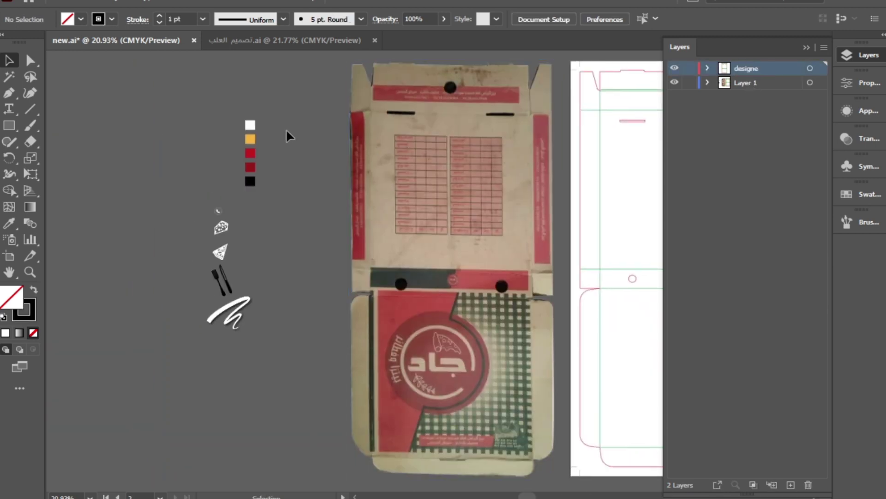
Step: Transfer the colour swatches and food icons from Layer 1 to the designe layer
{"action": "left_click_drag", "start_coordinate": [165, 366], "coordinate": [151, 383]}
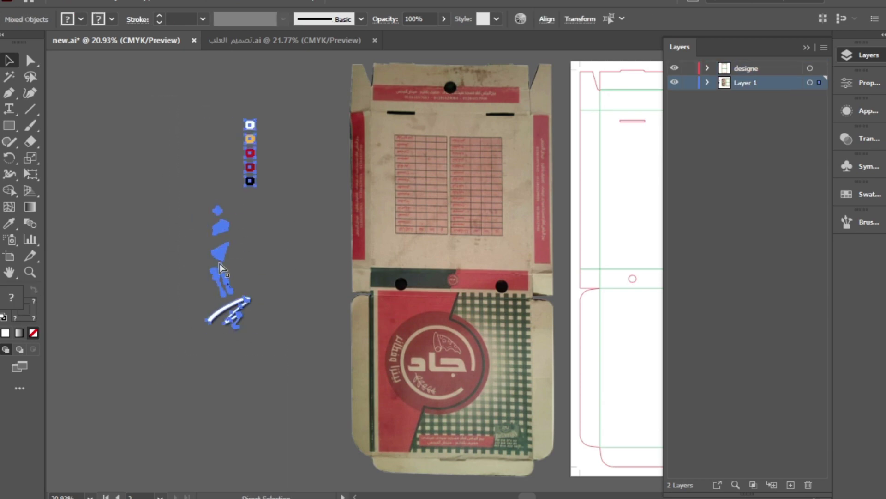
{"action": "key", "text": "ctrl+x"}
{"action": "left_click", "coordinate": [702, 71]}
{"action": "left_click", "coordinate": [809, 68]}
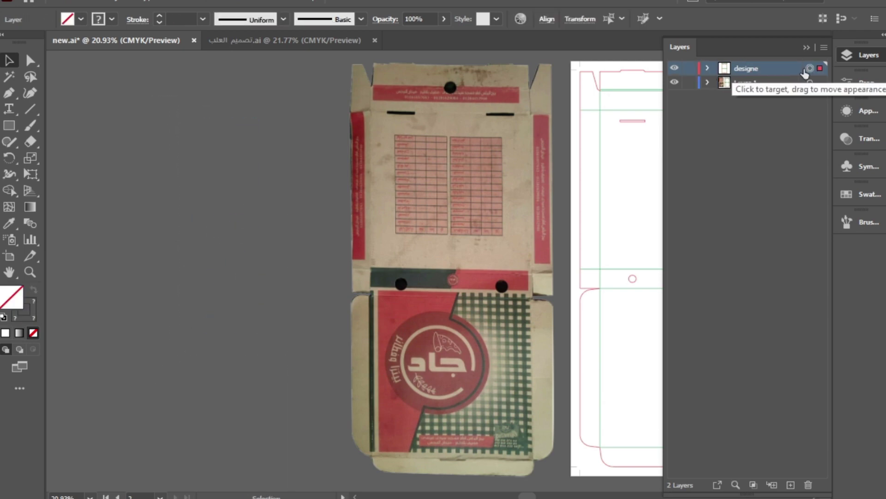
{"action": "key", "text": "ctrl+f"}
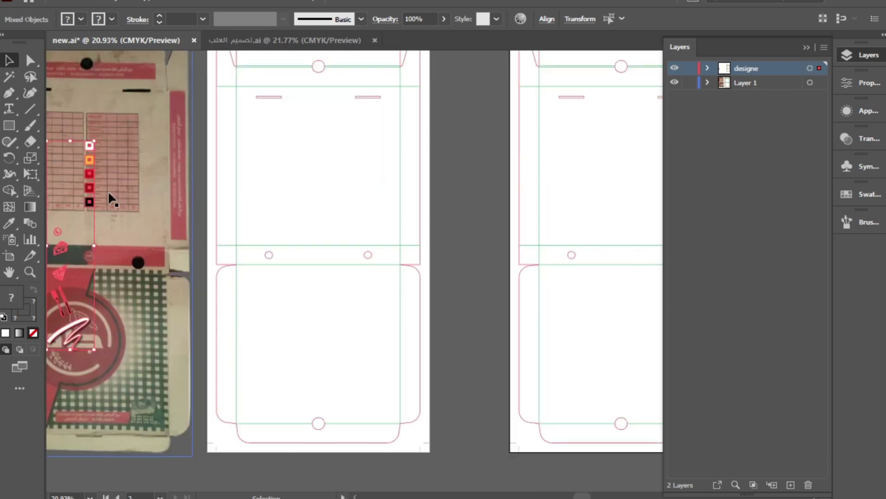
Step: Move the swatches and icons into the gap between the two artboards and lock Layer 1
{"action": "mouse_move", "coordinate": [89, 178]}
{"action": "left_mouse_down"}
{"action": "mouse_move", "coordinate": [312, 206]}
{"action": "mouse_move", "coordinate": [496, 174]}
{"action": "left_mouse_up"}
{"action": "scroll", "coordinate": [496, 174], "scroll_direction": "right", "scroll_amount": 5}
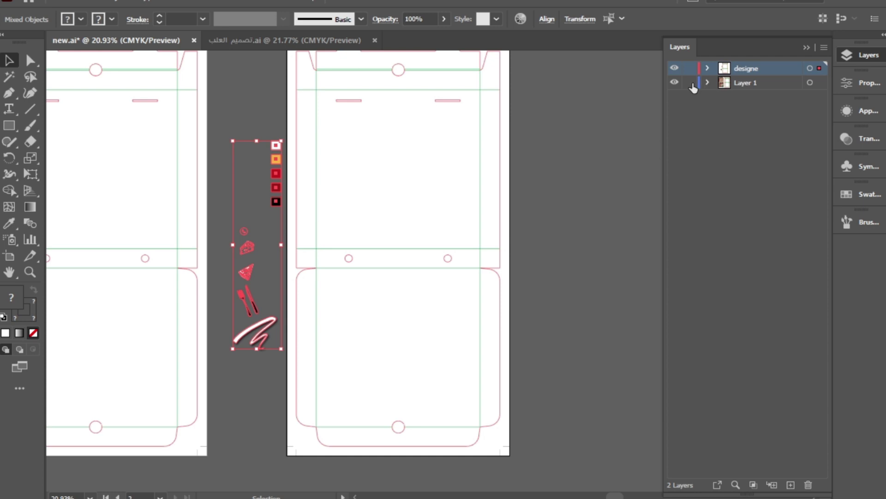
{"action": "left_click", "coordinate": [634, 130]}
{"action": "left_click_drag", "start_coordinate": [284, 120], "coordinate": [256, 218]}
Step: Group the dieline on the second artboard and set its stroke to white
{"action": "left_click_drag", "start_coordinate": [514, 63], "coordinate": [277, 486]}
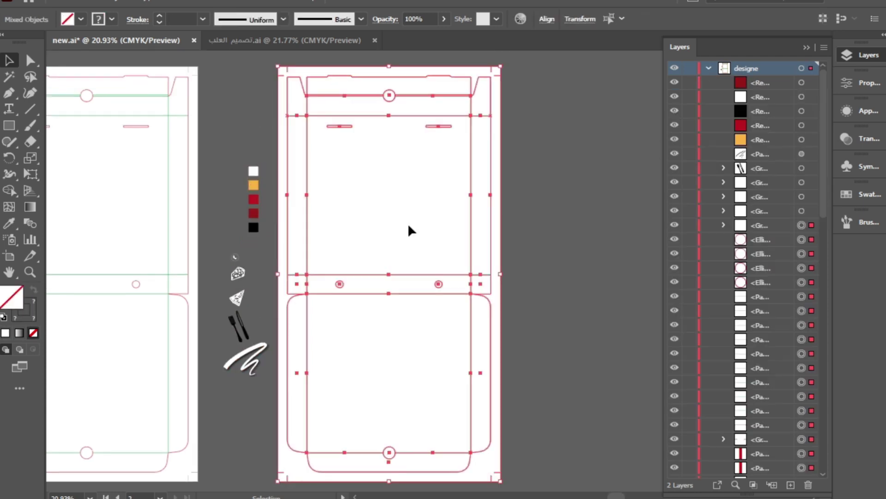
{"action": "key", "text": "ctrl+g"}
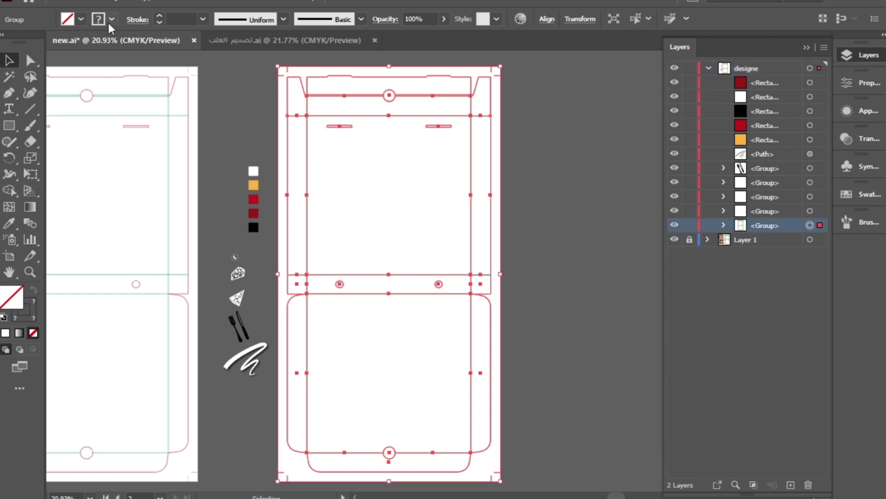
{"action": "left_click", "coordinate": [112, 19]}
{"action": "left_click", "coordinate": [23, 41]}
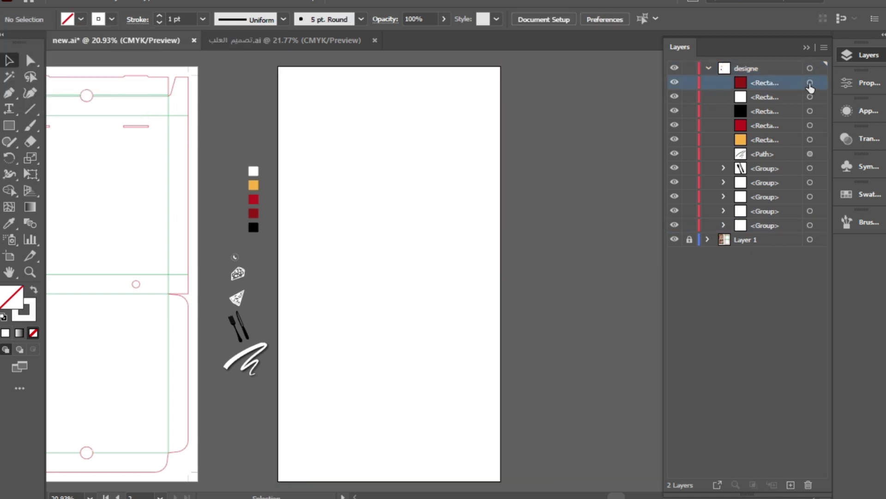
Step: Group the five swatch rectangles as color and the icon shapes as shpe
{"action": "left_click", "coordinate": [810, 84]}
{"action": "left_click", "coordinate": [810, 140], "text": "shift"}
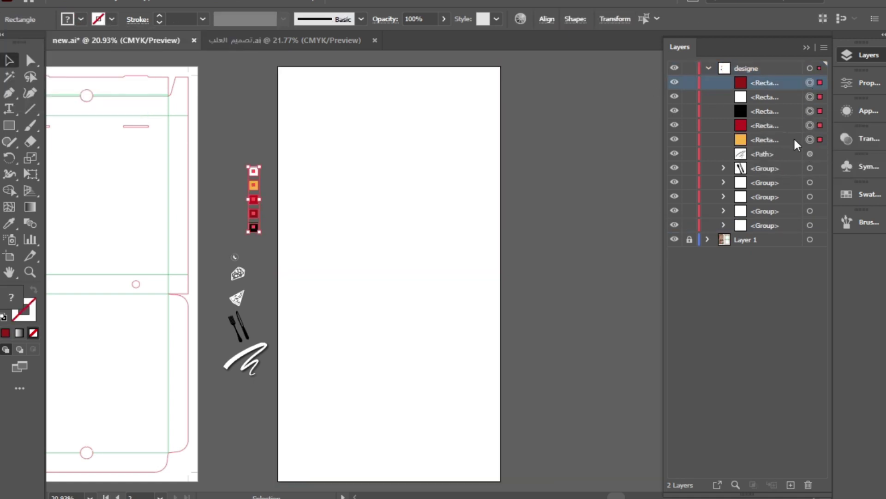
{"action": "key", "text": "ctrl+g"}
{"action": "double_click", "coordinate": [764, 83]}
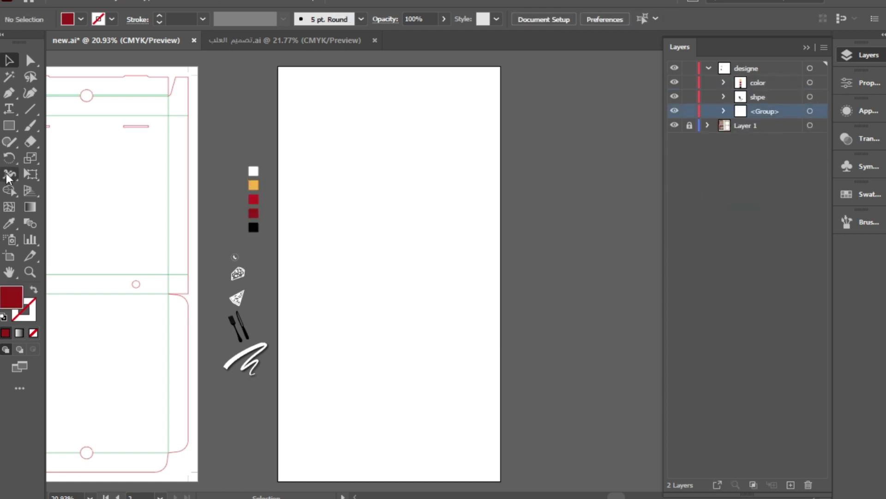
Step: Create a rectangle 50 cm wide and 90 cm high on the second artboard
{"action": "left_click", "coordinate": [9, 125]}
{"action": "left_click", "coordinate": [431, 117]}
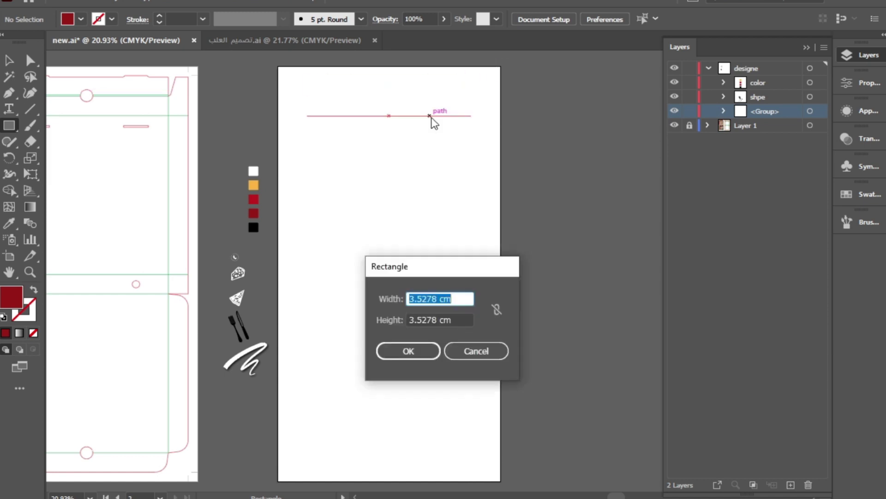
{"action": "type", "text": "50"}
{"action": "key", "text": "Tab"}
{"action": "type", "text": "90"}
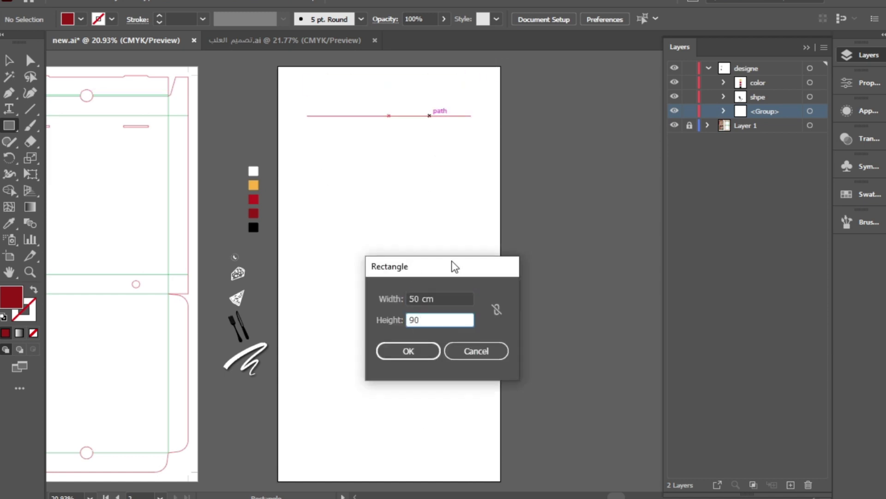
{"action": "left_click", "coordinate": [424, 355]}
{"action": "key", "text": "v"}
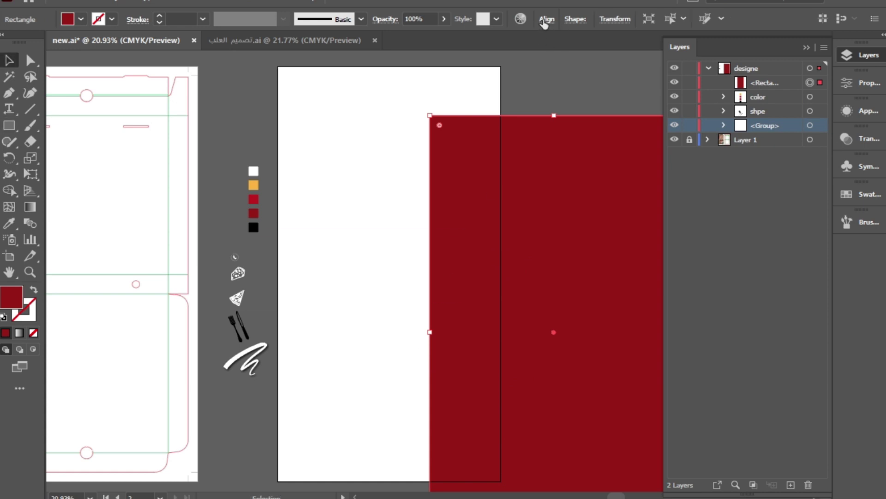
Step: Centre the large rectangle on the second artboard and fill it with the orange swatch colour
{"action": "left_click", "coordinate": [546, 19]}
{"action": "left_click", "coordinate": [431, 58]}
{"action": "left_click", "coordinate": [517, 58]}
{"action": "key", "text": "i"}
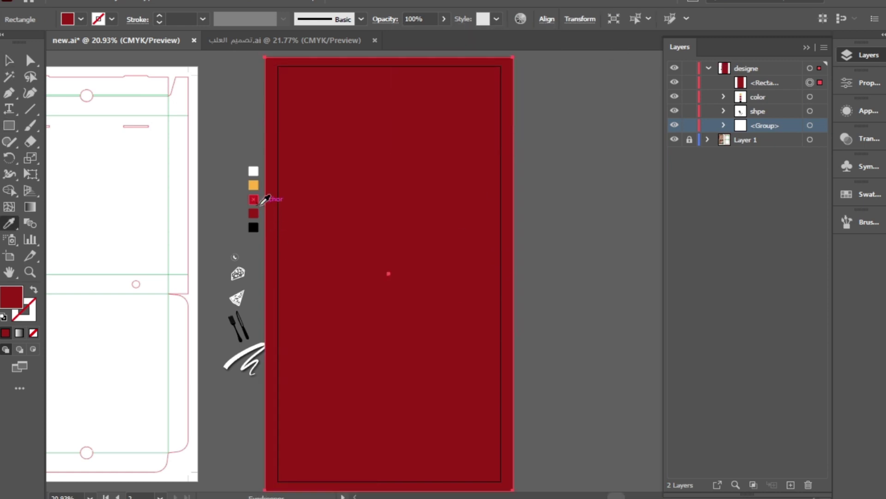
{"action": "left_click", "coordinate": [254, 185]}
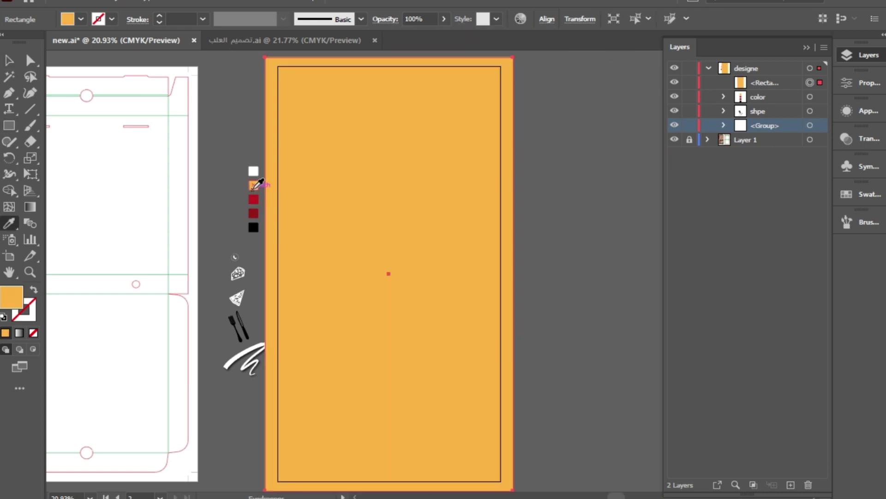
{"action": "key", "text": "v"}
Step: Move the orange rectangle beneath the white dieline group in the layer order and lock both
{"action": "left_click", "coordinate": [757, 85]}
{"action": "left_click_drag", "start_coordinate": [769, 90], "coordinate": [760, 133]}
{"action": "scroll", "coordinate": [382, 170], "scroll_direction": "up", "scroll_amount": 3}
{"action": "left_click", "coordinate": [773, 113]}
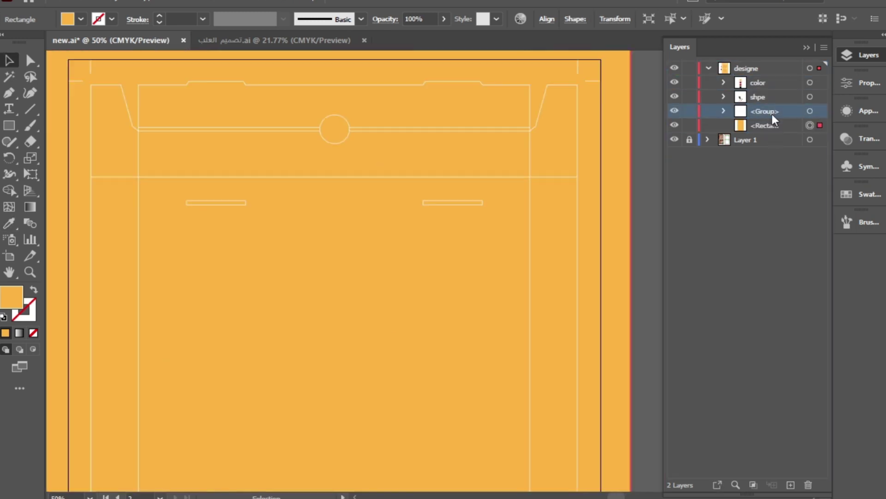
{"action": "left_click", "coordinate": [766, 125], "text": "shift"}
{"action": "left_click", "coordinate": [689, 126]}
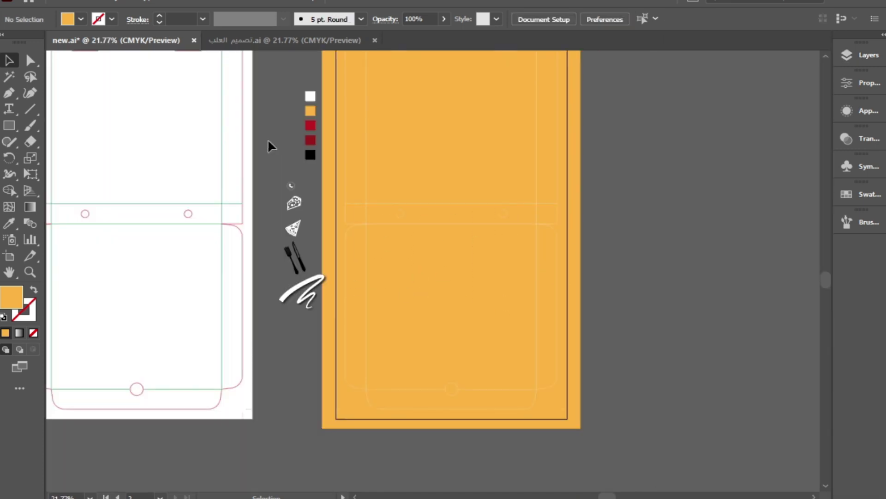
Step: Create a 33 × 33 cm square in the bright red swatch colour and place it on the lower large panel
{"action": "key", "text": "i"}
{"action": "left_click", "coordinate": [311, 125]}
{"action": "key", "text": "m"}
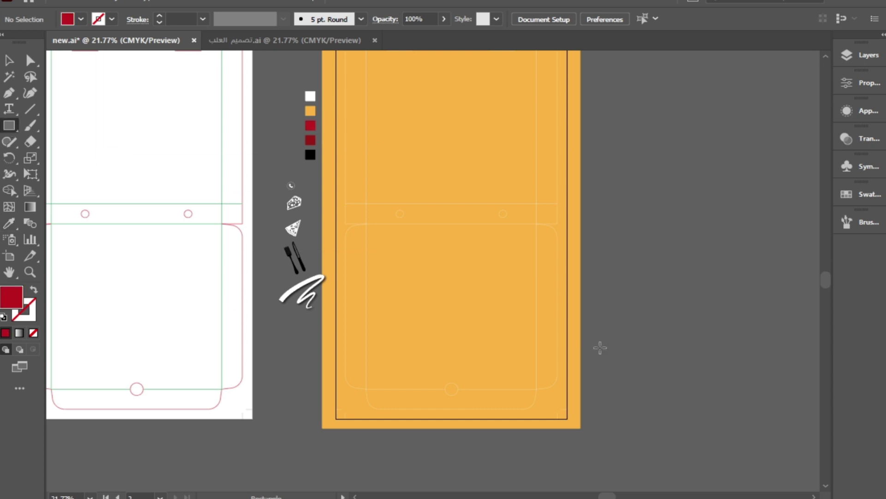
{"action": "left_click", "coordinate": [428, 252]}
{"action": "type", "text": "33"}
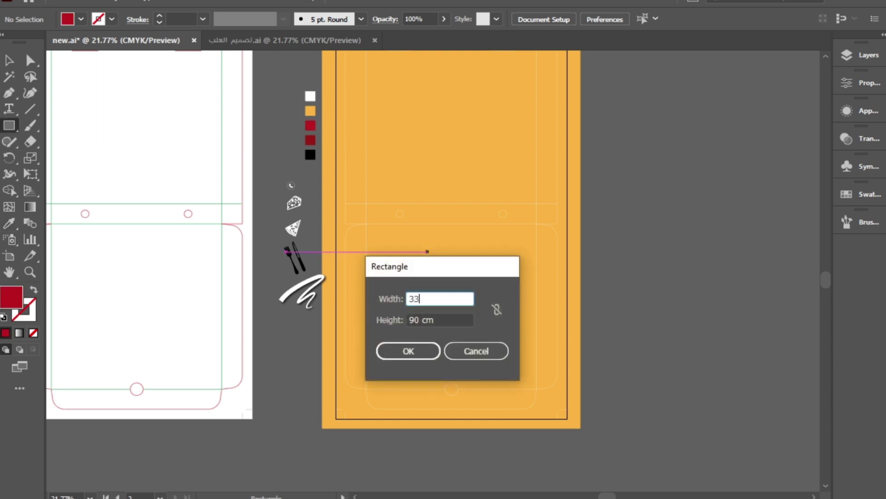
{"action": "key", "text": "Tab"}
{"action": "type", "text": "33"}
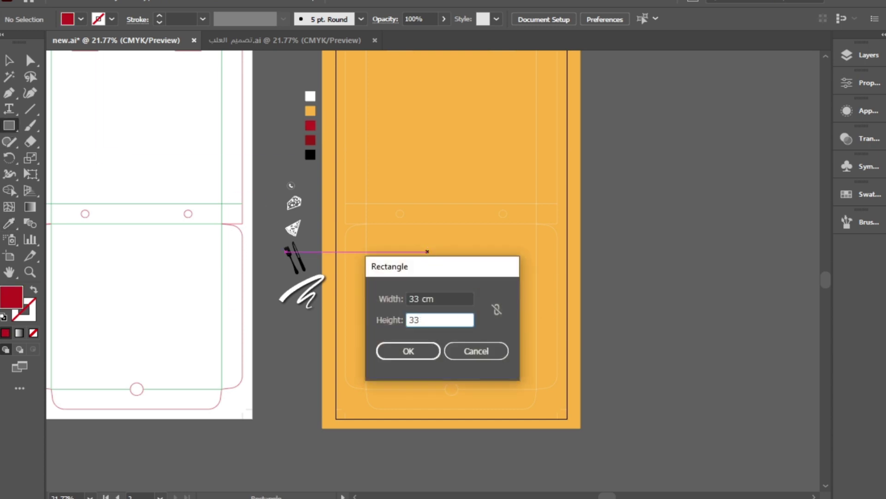
{"action": "left_click", "coordinate": [406, 352]}
{"action": "key", "text": "v"}
{"action": "left_click_drag", "start_coordinate": [517, 292], "coordinate": [455, 264]}
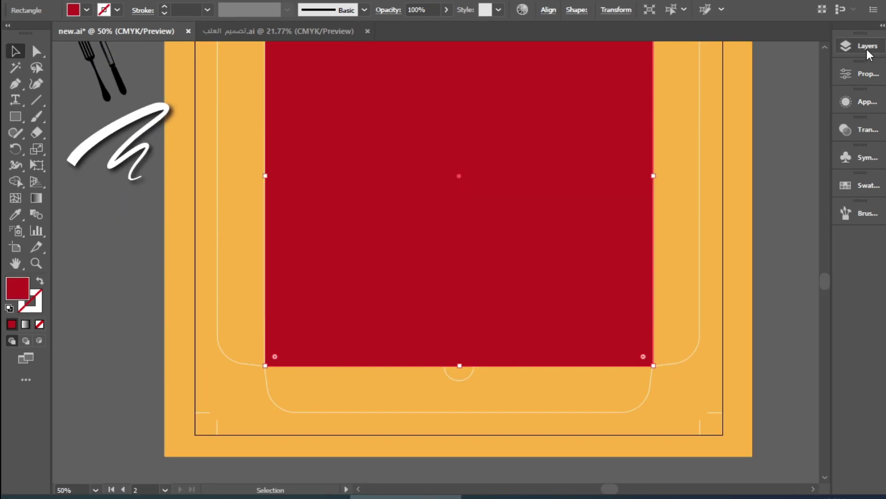
Step: Move the red square beneath the white dieline group in the designe layer
{"action": "left_click", "coordinate": [867, 48]}
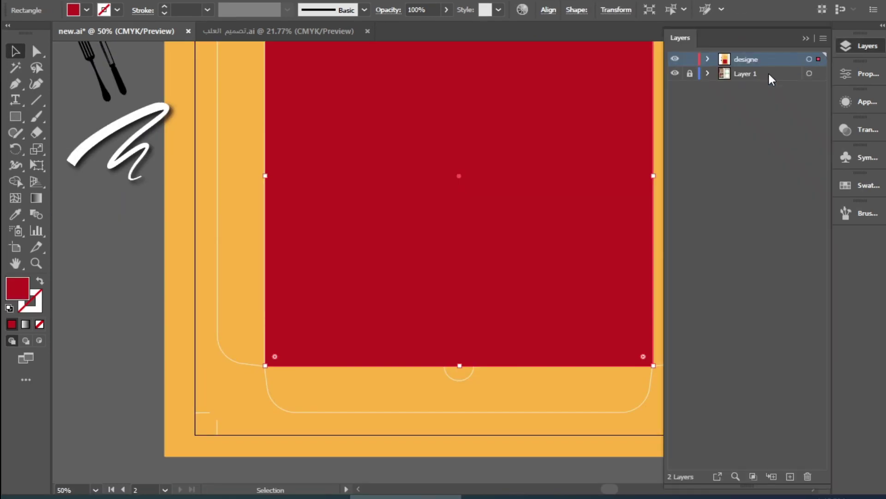
{"action": "left_click", "coordinate": [708, 60]}
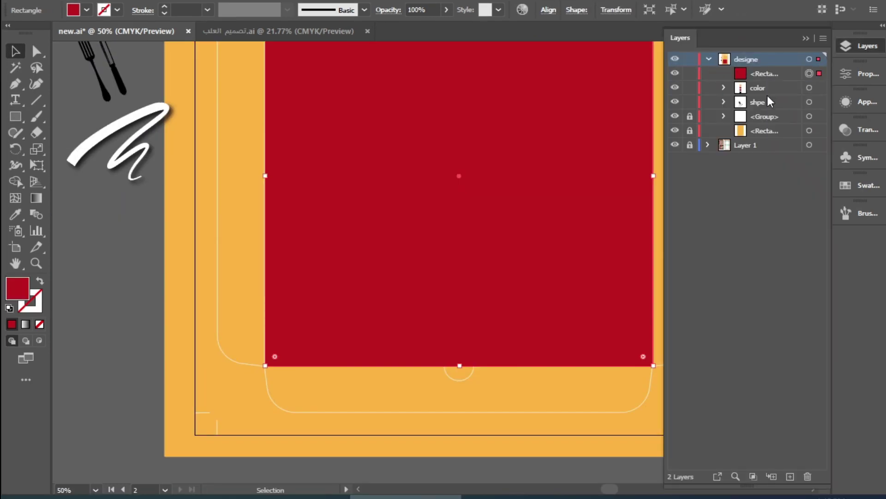
{"action": "left_click", "coordinate": [783, 75]}
{"action": "left_click_drag", "start_coordinate": [792, 81], "coordinate": [772, 123]}
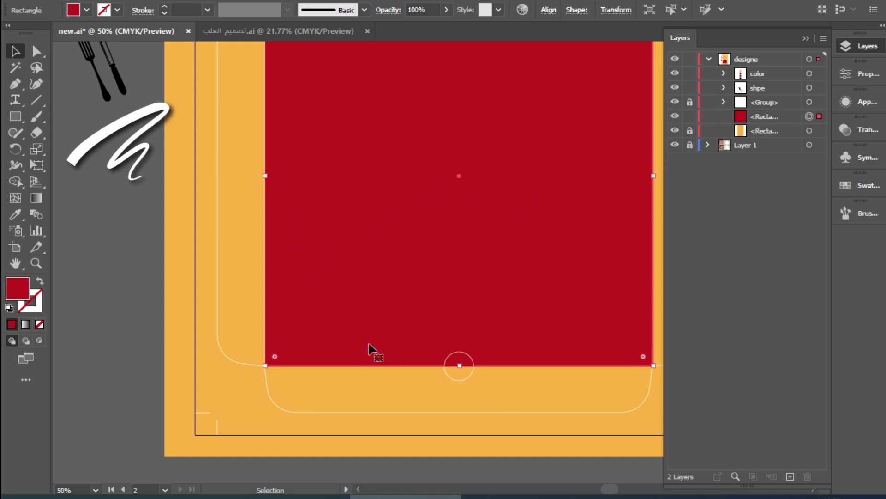
Step: Delete the red square's lower-right corner anchor to leave a diagonal triangle on the lower large panel
{"action": "left_click_drag", "start_coordinate": [424, 294], "coordinate": [383, 374]}
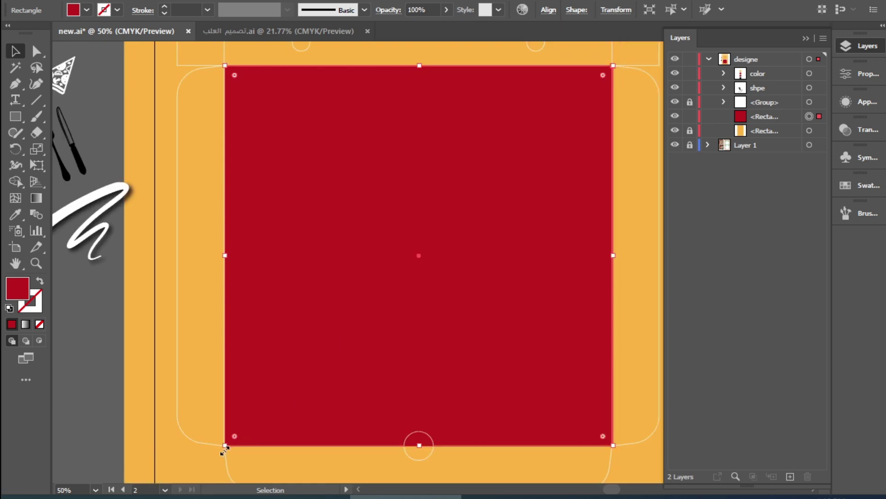
{"action": "left_click", "coordinate": [36, 51]}
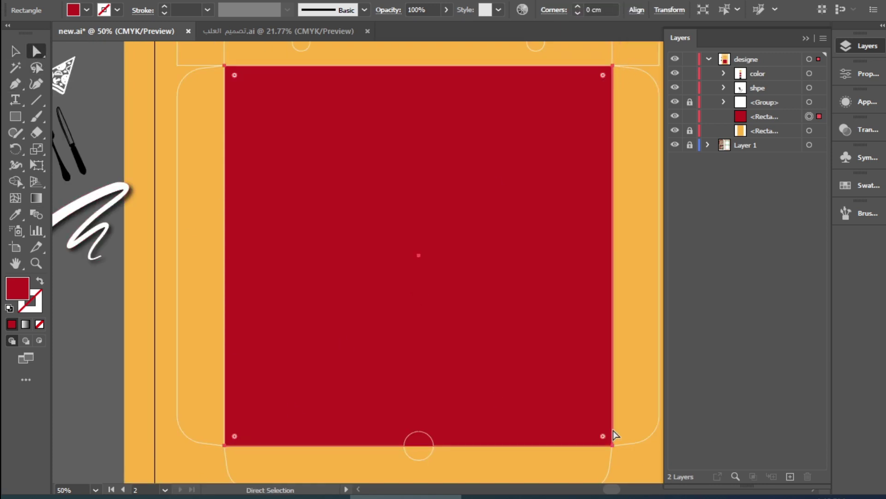
{"action": "left_click_drag", "start_coordinate": [601, 459], "coordinate": [606, 469]}
{"action": "key", "text": "Delete"}
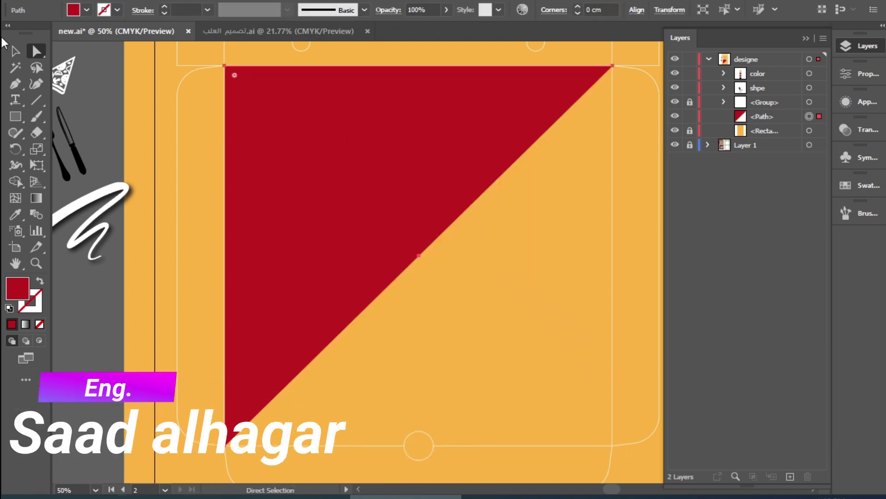
Step: Apply a gradient to the red triangle and sample the bright red swatch for its starting colour stop
{"action": "left_click", "coordinate": [36, 197]}
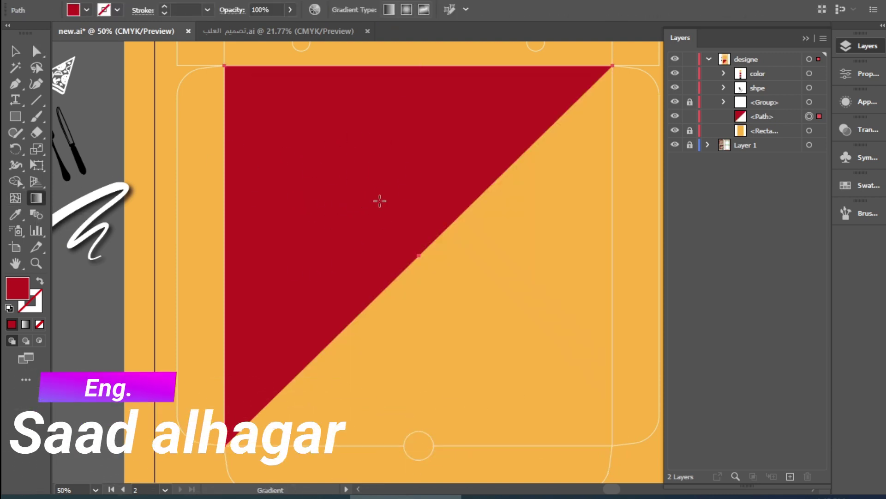
{"action": "left_click", "coordinate": [413, 245]}
{"action": "key", "text": "ctrl+minus"}
{"action": "key", "text": "ctrl+minus"}
{"action": "double_click", "coordinate": [332, 292]}
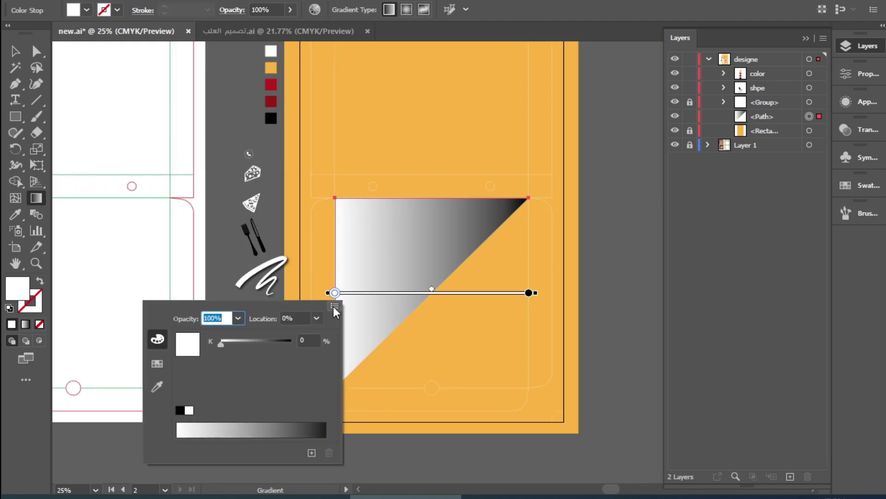
{"action": "left_click", "coordinate": [335, 307]}
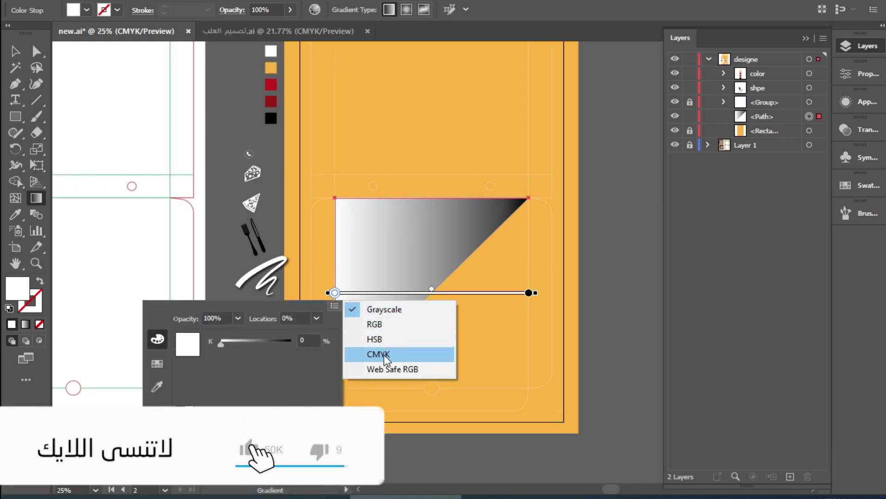
{"action": "left_click", "coordinate": [386, 360]}
{"action": "left_click", "coordinate": [157, 363]}
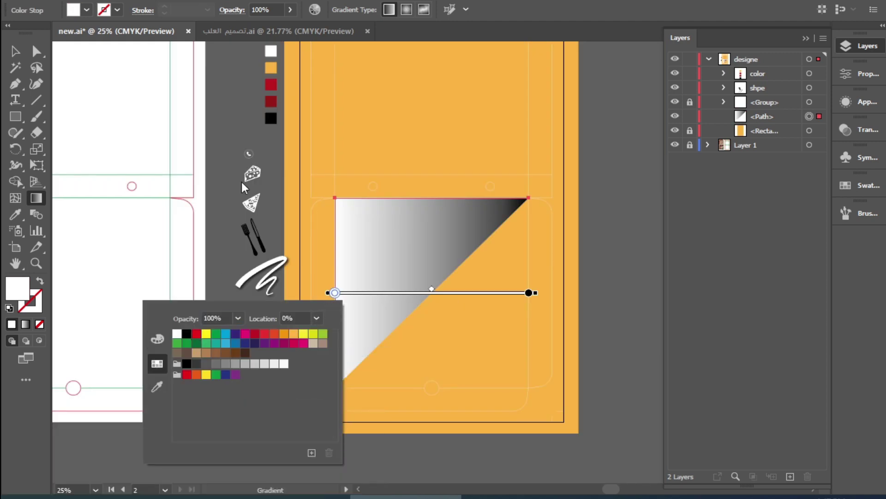
{"action": "left_click", "coordinate": [157, 387]}
{"action": "left_click", "coordinate": [271, 84]}
Step: Sample the dark red swatch for the gradient's end stop and change the gradient type to radial
{"action": "left_click", "coordinate": [528, 293]}
{"action": "double_click", "coordinate": [528, 292]}
{"action": "left_click", "coordinate": [353, 388]}
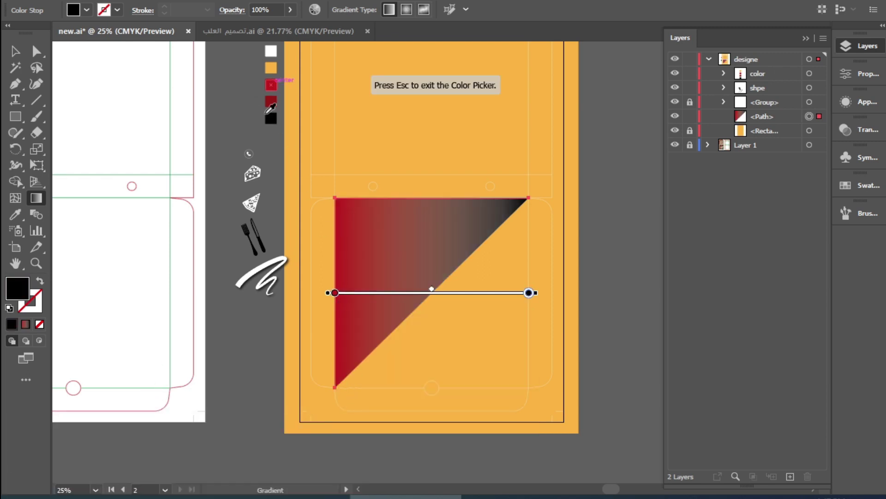
{"action": "left_click", "coordinate": [271, 101]}
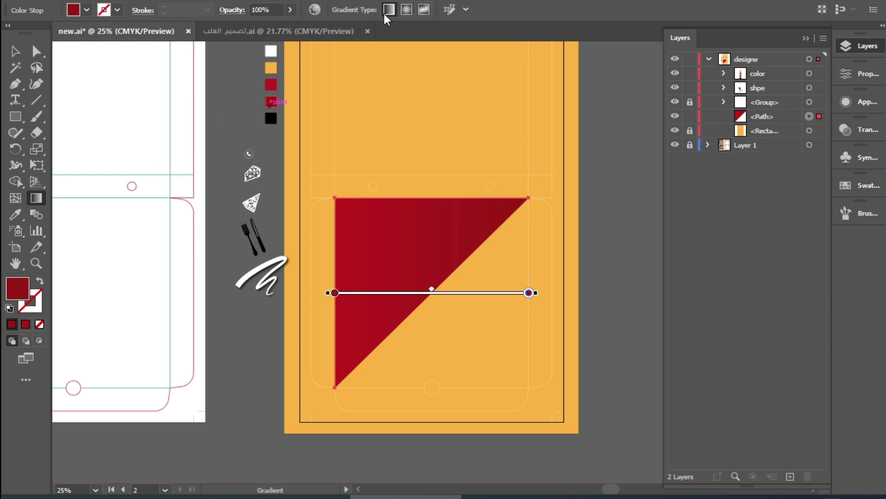
{"action": "left_click", "coordinate": [407, 10]}
{"action": "left_click_drag", "start_coordinate": [328, 292], "coordinate": [316, 286]}
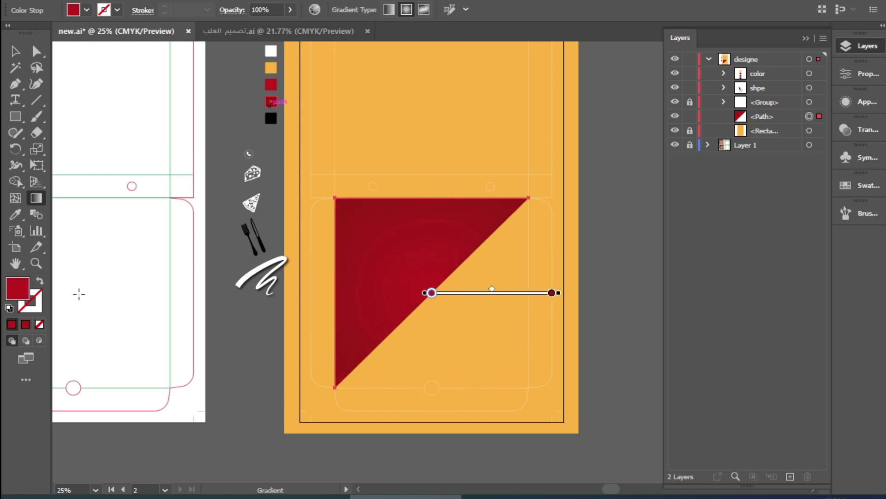
Step: Change the gradient's centre stop to a brighter red and deselect the triangle
{"action": "double_click", "coordinate": [17, 288]}
{"action": "left_click", "coordinate": [232, 275]}
{"action": "left_click", "coordinate": [255, 229]}
{"action": "left_click", "coordinate": [408, 233]}
{"action": "key", "text": "v"}
{"action": "left_click", "coordinate": [221, 213]}
Step: Draw a vertical stripe about 1 cm wide and 33 cm high along the panel's right edge and place spaced copies beside it
{"action": "left_click", "coordinate": [17, 121]}
{"action": "mouse_move", "coordinate": [529, 197]}
{"action": "left_mouse_down"}
{"action": "mouse_move", "coordinate": [511, 355]}
{"action": "mouse_move", "coordinate": [523, 387]}
{"action": "left_mouse_up"}
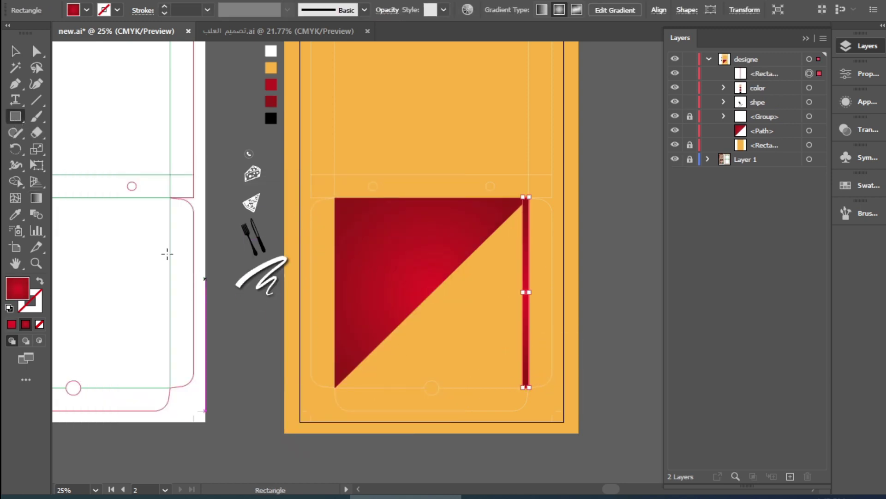
{"action": "key", "text": "v"}
{"action": "left_click_drag", "start_coordinate": [529, 288], "coordinate": [520, 289]}
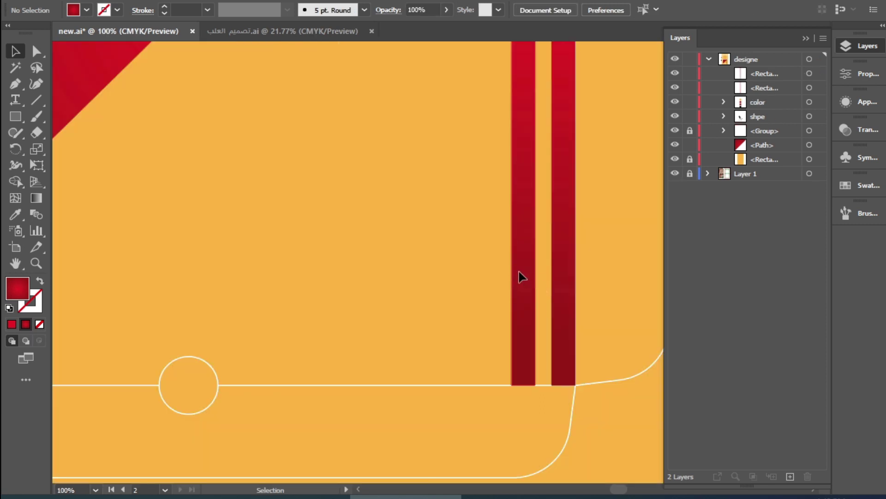
{"action": "left_click_drag", "start_coordinate": [520, 276], "coordinate": [494, 277]}
{"action": "left_click_drag", "start_coordinate": [495, 277], "coordinate": [480, 277]}
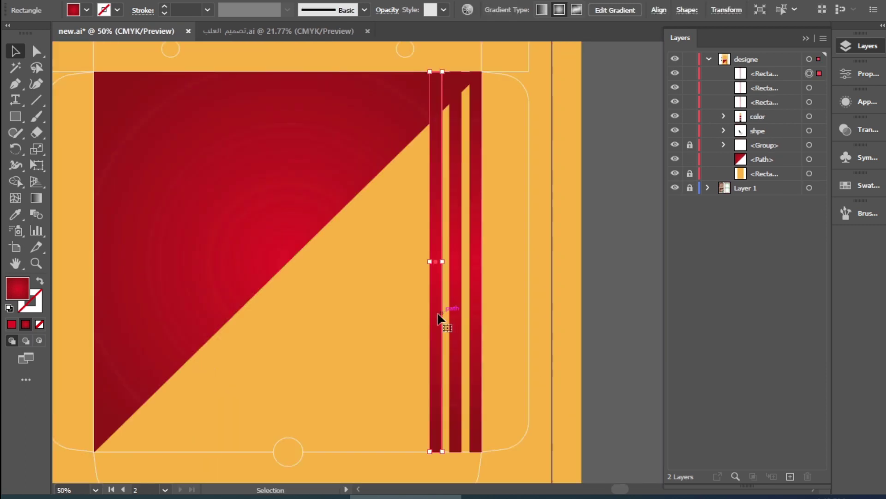
Step: Repeat the stripe duplication at the same spacing until stripes cover the whole panel up to its left edge
{"action": "key", "text": "ctrl+d"}
{"action": "key", "text": "ctrl+d"}
{"action": "key", "text": "ctrl+d"}
{"action": "key", "text": "ctrl+d"}
{"action": "key", "text": "ctrl+d"}
{"action": "key", "text": "ctrl+d"}
{"action": "key", "text": "ctrl+d"}
{"action": "key", "text": "ctrl+d"}
{"action": "key", "text": "ctrl+d"}
{"action": "key", "text": "ctrl+d"}
{"action": "key", "text": "ctrl+d"}
{"action": "key", "text": "ctrl+d"}
{"action": "key", "text": "ctrl+d"}
{"action": "key", "text": "ctrl+d"}
{"action": "key", "text": "ctrl+d"}
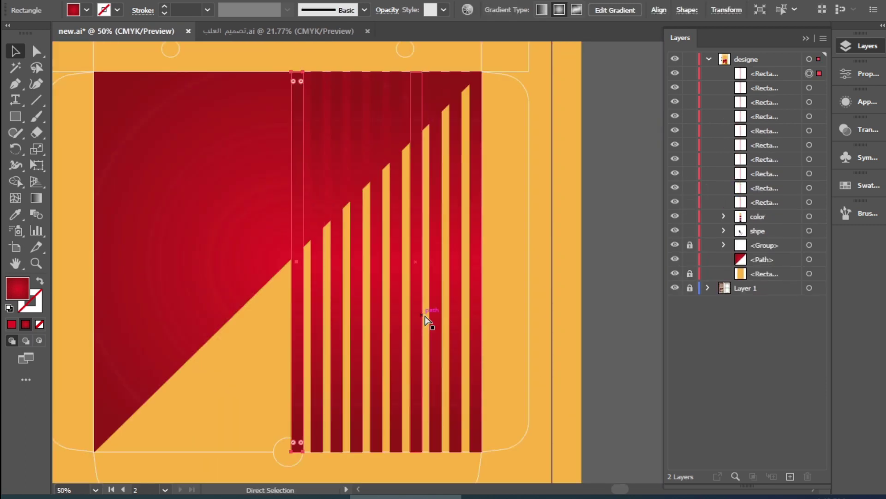
{"action": "key", "text": "ctrl+d"}
{"action": "key", "text": "ctrl+d"}
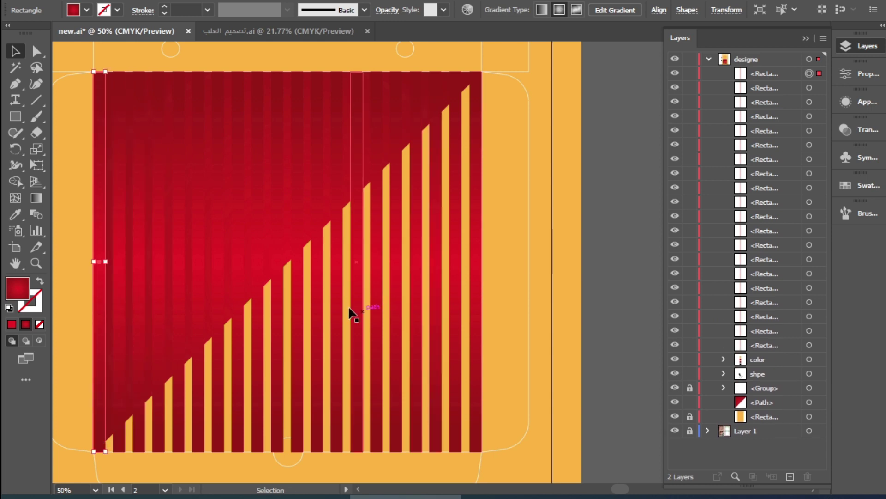
Step: Select all the vertical stripes on the panel and distribute them evenly by their horizontal centres
{"action": "scroll", "coordinate": [81, 378], "scroll_direction": "up", "scroll_amount": 5}
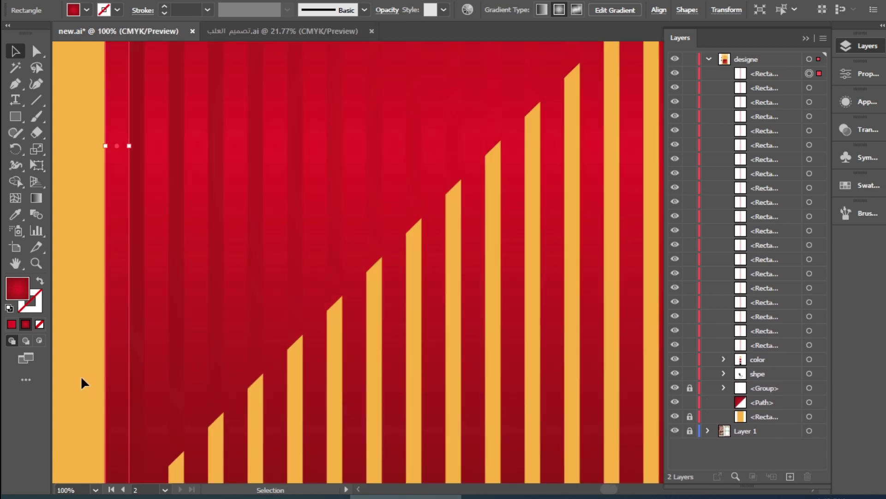
{"action": "mouse_move", "coordinate": [192, 287]}
{"action": "left_mouse_down"}
{"action": "mouse_move", "coordinate": [201, 287]}
{"action": "mouse_move", "coordinate": [196, 292]}
{"action": "left_mouse_up"}
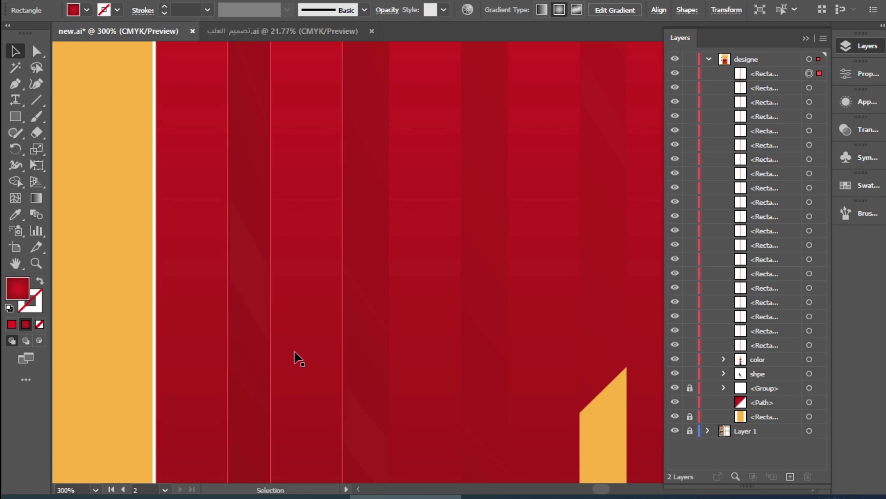
{"action": "scroll", "coordinate": [474, 469], "scroll_direction": "down", "scroll_amount": 7}
{"action": "left_click_drag", "start_coordinate": [573, 349], "coordinate": [436, 336]}
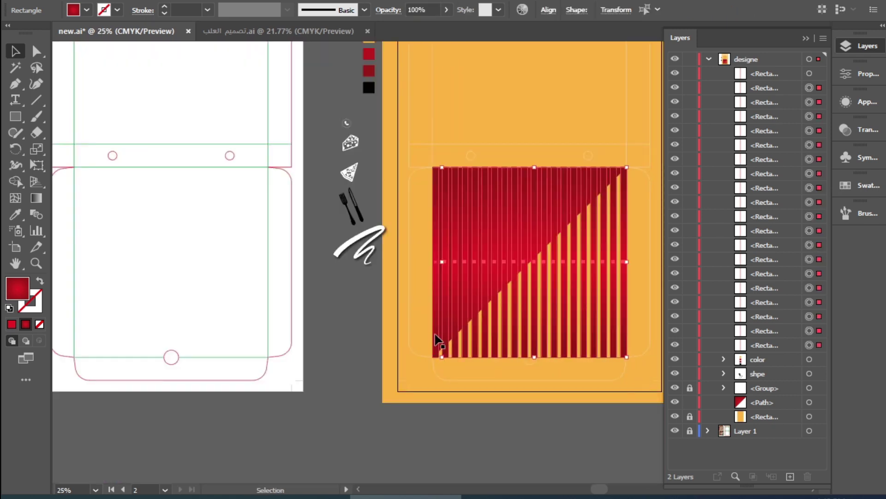
{"action": "left_click", "coordinate": [436, 348], "text": "shift"}
{"action": "left_click", "coordinate": [551, 13]}
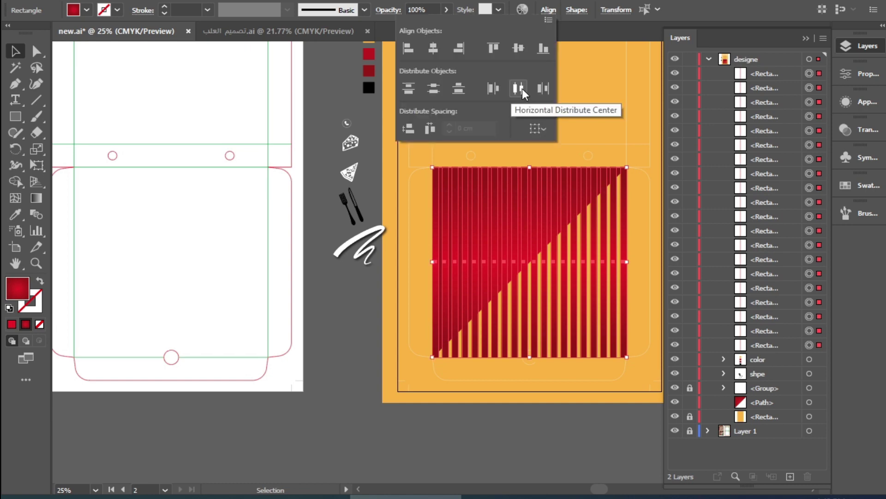
{"action": "left_click", "coordinate": [520, 88]}
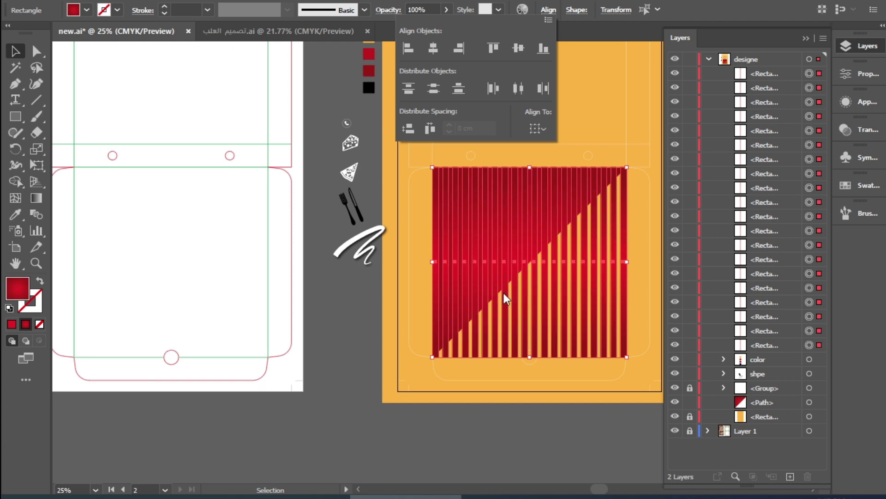
Step: Unite the vertical stripes with Pathfinder and lower their opacity so the orange background shows through
{"action": "left_click", "coordinate": [868, 73]}
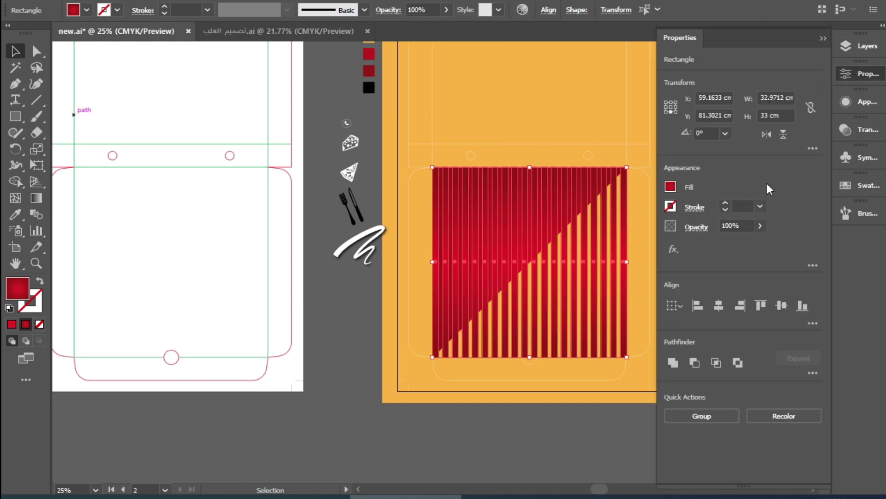
{"action": "left_click", "coordinate": [673, 363]}
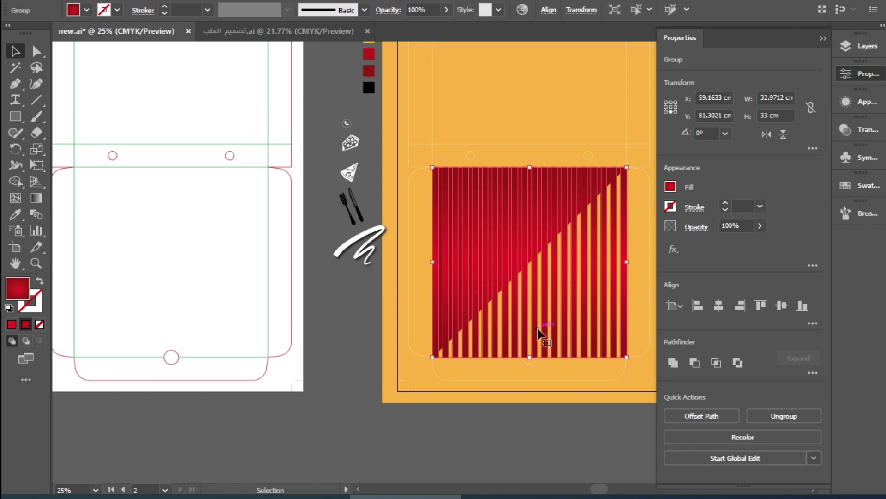
{"action": "key", "text": "ctrl"}
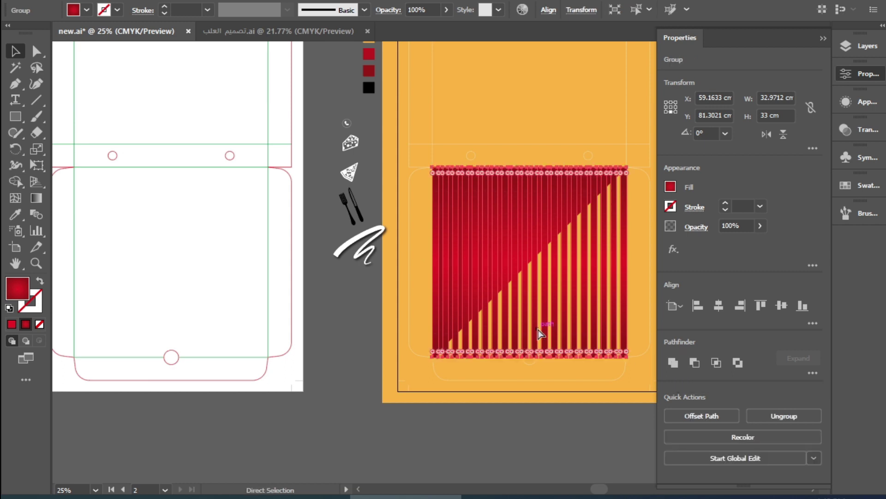
{"action": "left_click", "coordinate": [565, 403]}
{"action": "left_click", "coordinate": [587, 340]}
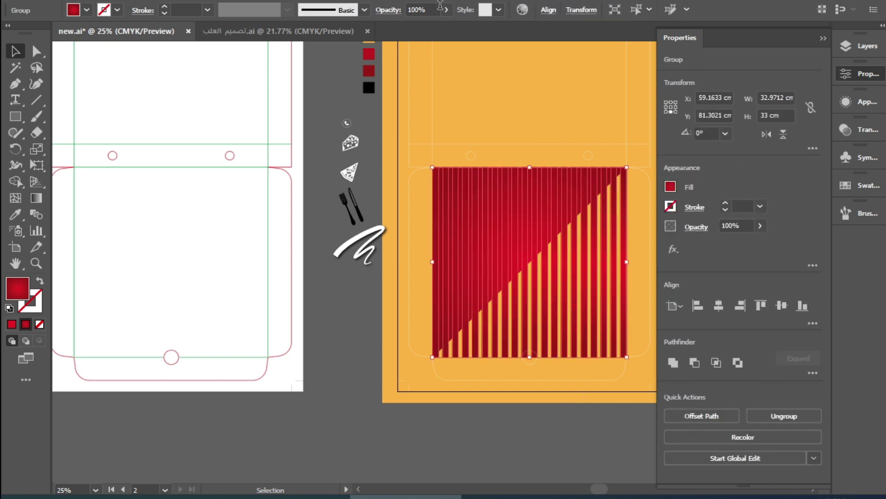
{"action": "left_click", "coordinate": [446, 9]}
{"action": "left_click_drag", "start_coordinate": [449, 30], "coordinate": [410, 31]}
Step: Draw a circle at the centre of the lower large panel and scale it down proportionally
{"action": "left_click_drag", "start_coordinate": [15, 117], "coordinate": [69, 148]}
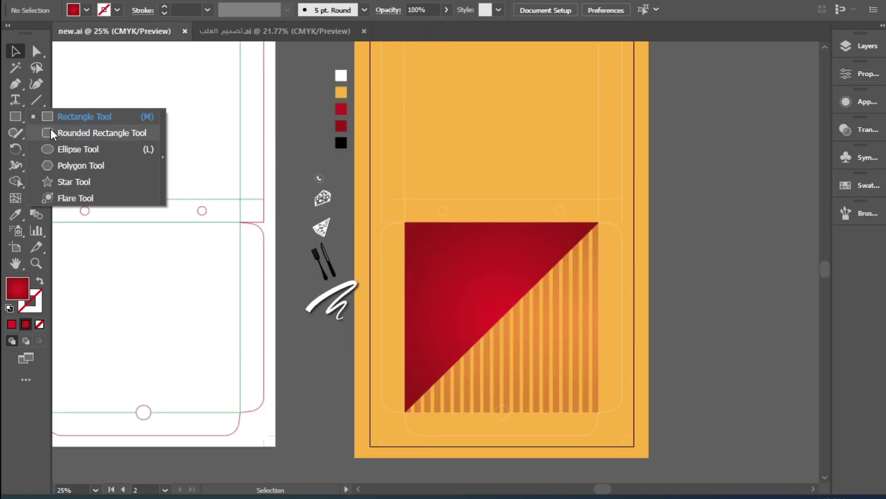
{"action": "left_click_drag", "start_coordinate": [499, 310], "coordinate": [574, 382]}
{"action": "key", "text": "v"}
{"action": "left_click_drag", "start_coordinate": [573, 238], "coordinate": [565, 247]}
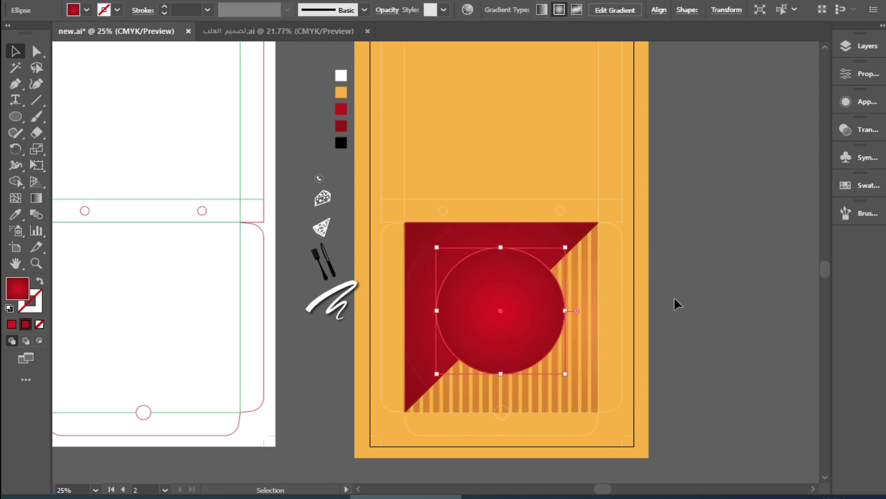
Step: Split the circle into two halves along the triangle's diagonal edge with Shape Builder
{"action": "key", "text": "ctrl+equal"}
{"action": "key", "text": "ctrl+equal"}
{"action": "key", "text": "ctrl+equal"}
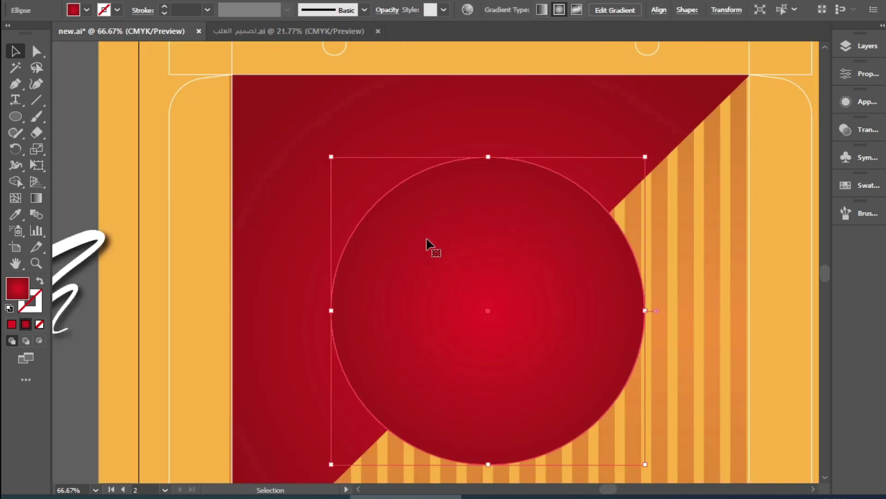
{"action": "left_click", "coordinate": [279, 147]}
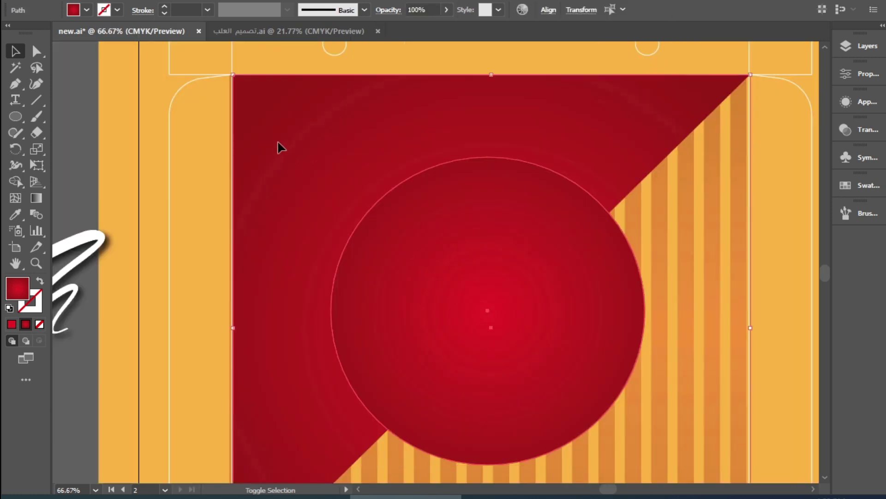
{"action": "left_click", "coordinate": [15, 184]}
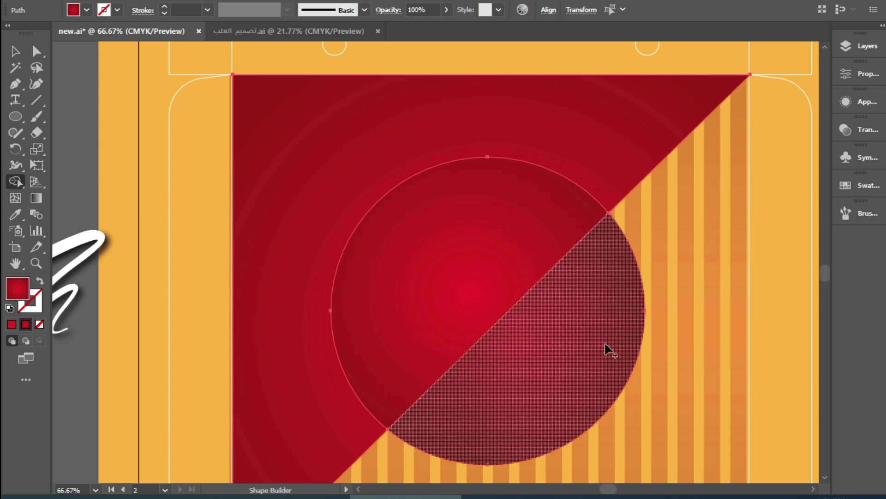
{"action": "key", "text": "v"}
{"action": "key", "text": "ctrl+shift+a"}
Step: Test the split by moving the circle's halves, and undo the move
{"action": "left_click_drag", "start_coordinate": [542, 362], "coordinate": [576, 393]}
{"action": "key", "text": "ctrl+z"}
{"action": "left_click", "coordinate": [475, 261]}
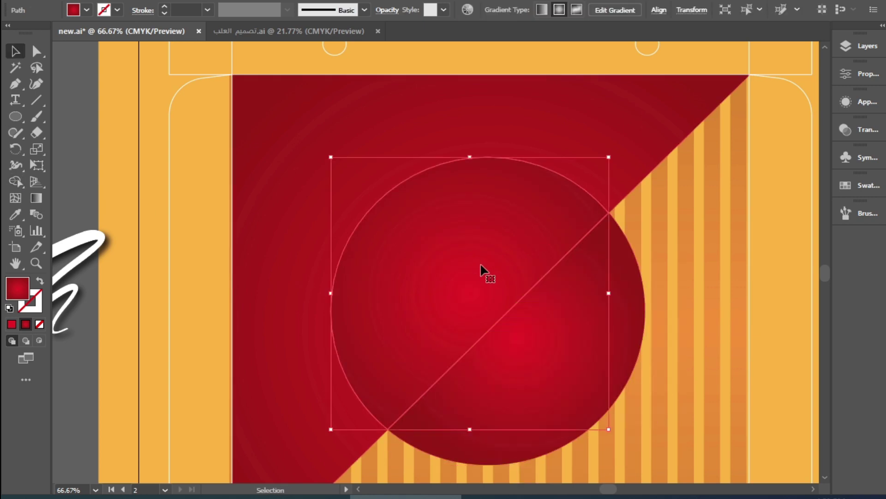
{"action": "left_click_drag", "start_coordinate": [494, 254], "coordinate": [464, 261]}
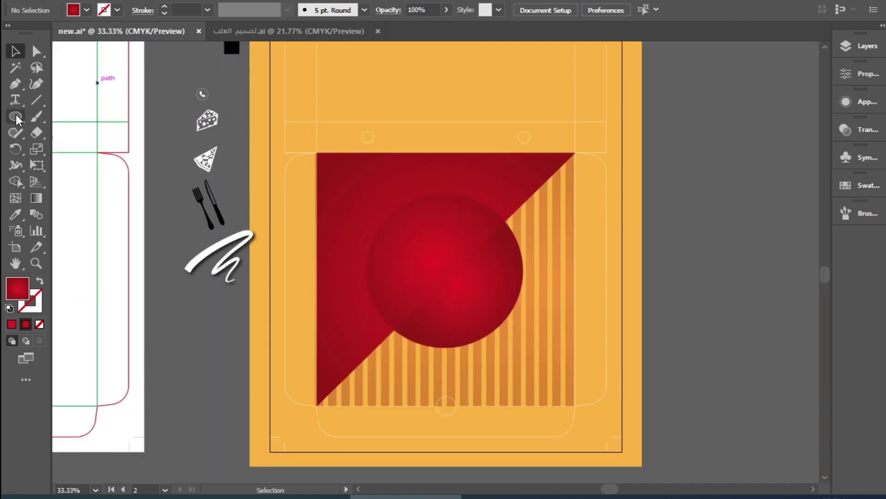
Step: Create a 33 × 4 cm rectangle and fit it into the narrow panel above the lower large panel
{"action": "left_click_drag", "start_coordinate": [16, 116], "coordinate": [55, 121]}
{"action": "left_click", "coordinate": [415, 129]}
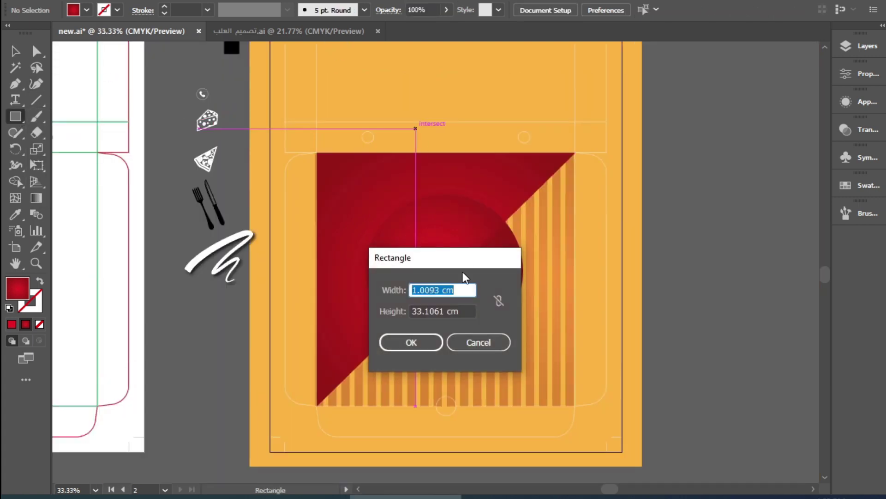
{"action": "type", "text": "33"}
{"action": "key", "text": "Tab"}
{"action": "type", "text": "4"}
{"action": "key", "text": "Return"}
{"action": "key", "text": "v"}
{"action": "left_click_drag", "start_coordinate": [581, 144], "coordinate": [481, 141]}
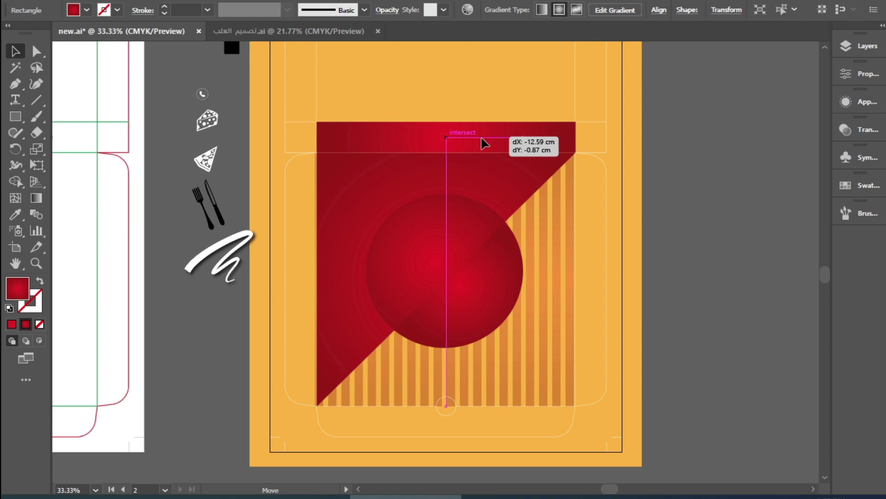
Step: Replace the gradient fill of the 33 × 4 cm strip with a solid red swatch
{"action": "left_click", "coordinate": [86, 10]}
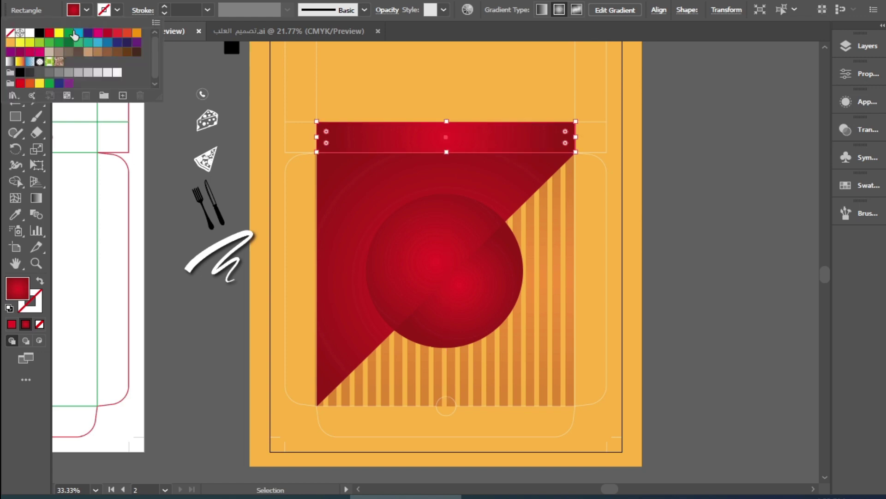
{"action": "left_click", "coordinate": [49, 33]}
{"action": "left_click", "coordinate": [108, 34]}
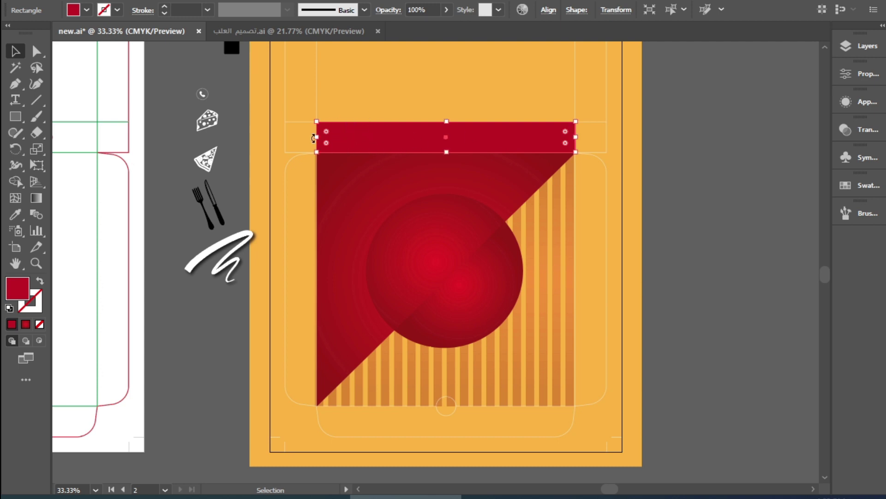
Step: Narrow a copy of the red strip to its right half and fill the copy with black
{"action": "left_click_drag", "start_coordinate": [317, 137], "coordinate": [446, 145]}
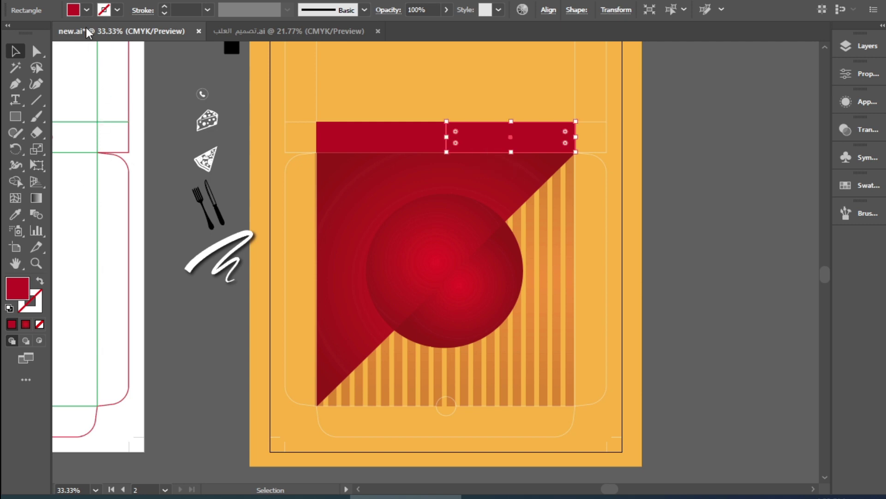
{"action": "left_click", "coordinate": [88, 10]}
{"action": "left_click", "coordinate": [39, 33]}
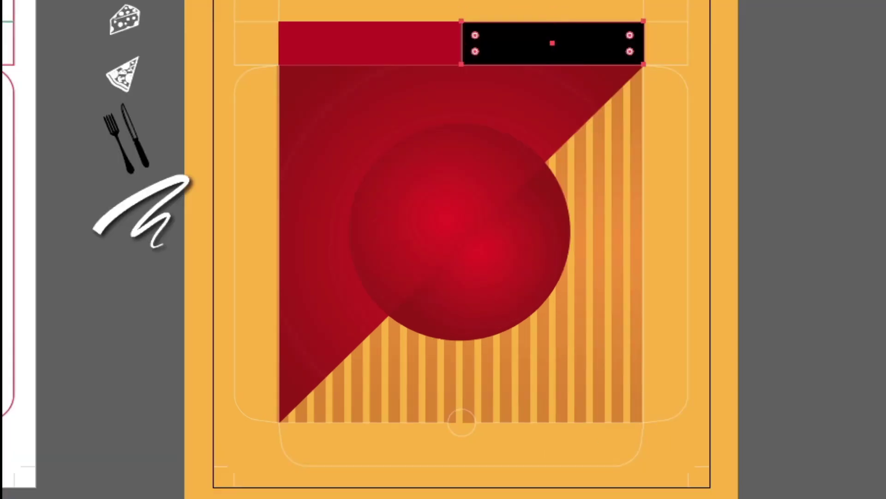
Step: Slant the black rectangle's inner edge by shifting its lower-left corner outward over the red and its upper-left corner inward
{"action": "left_click_drag", "start_coordinate": [464, 63], "coordinate": [466, 128]}
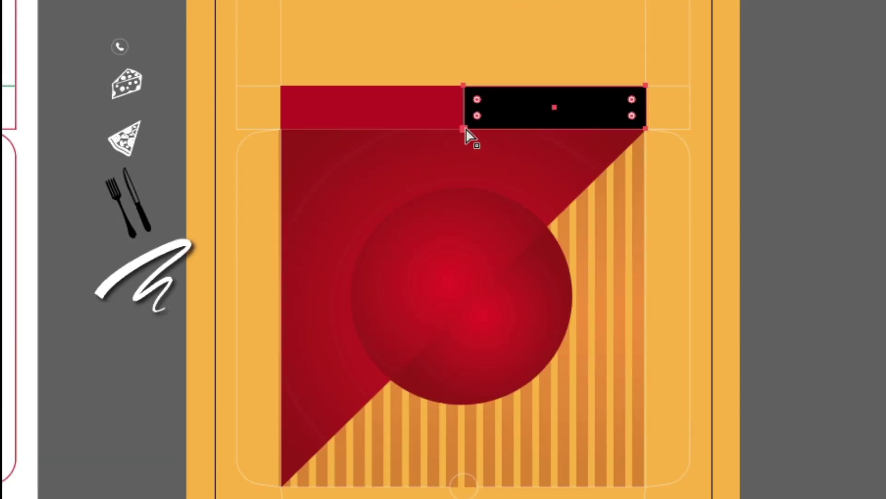
{"action": "scroll", "coordinate": [466, 128], "scroll_direction": "up", "scroll_amount": 2}
{"action": "left_click", "coordinate": [456, 131]}
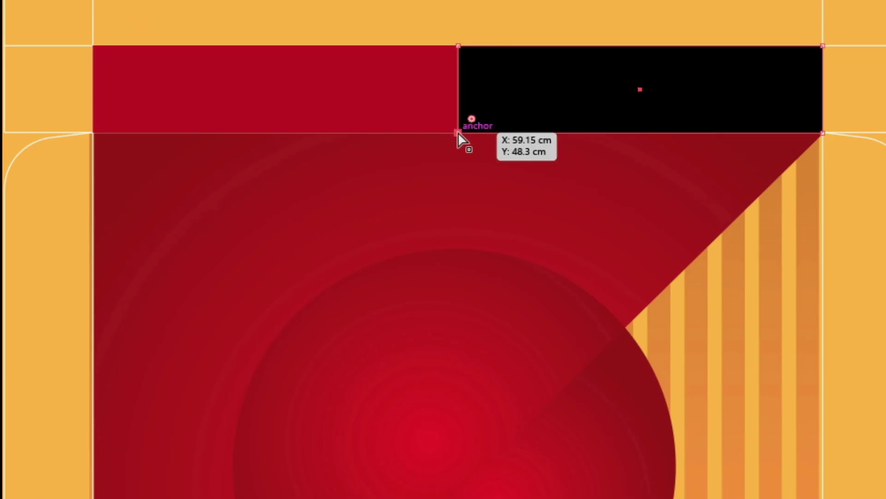
{"action": "key", "text": "Left"}
{"action": "key", "text": "Left"}
{"action": "key", "text": "Left"}
{"action": "key", "text": "Left"}
{"action": "key", "text": "Left"}
{"action": "key", "text": "Left"}
{"action": "key", "text": "Left"}
{"action": "key", "text": "Left"}
{"action": "key", "text": "Left"}
{"action": "key", "text": "Left"}
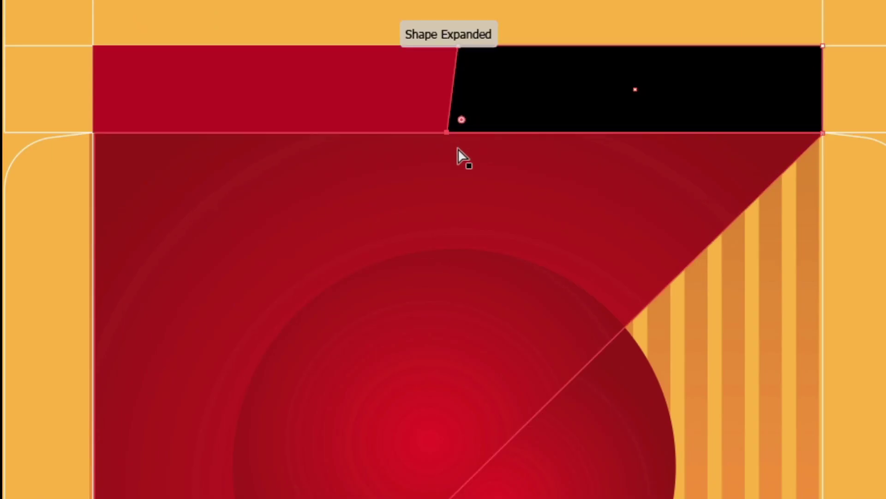
{"action": "left_click", "coordinate": [458, 46]}
{"action": "key", "text": "Right"}
{"action": "key", "text": "Right"}
{"action": "key", "text": "Right"}
{"action": "key", "text": "Right"}
{"action": "key", "text": "Right"}
{"action": "key", "text": "Right"}
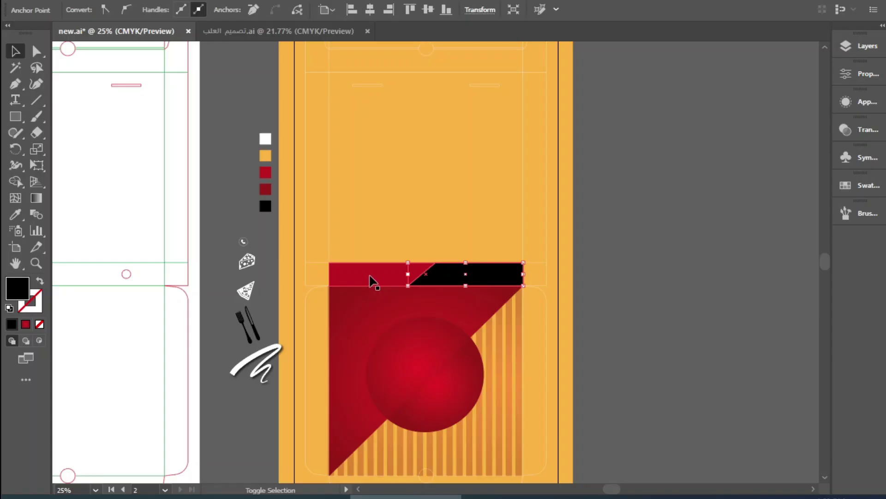
Step: Group the red and black strip shapes and copy the group onto the narrow panel at the upper end of the dieline
{"action": "left_click", "coordinate": [370, 276], "text": "shift"}
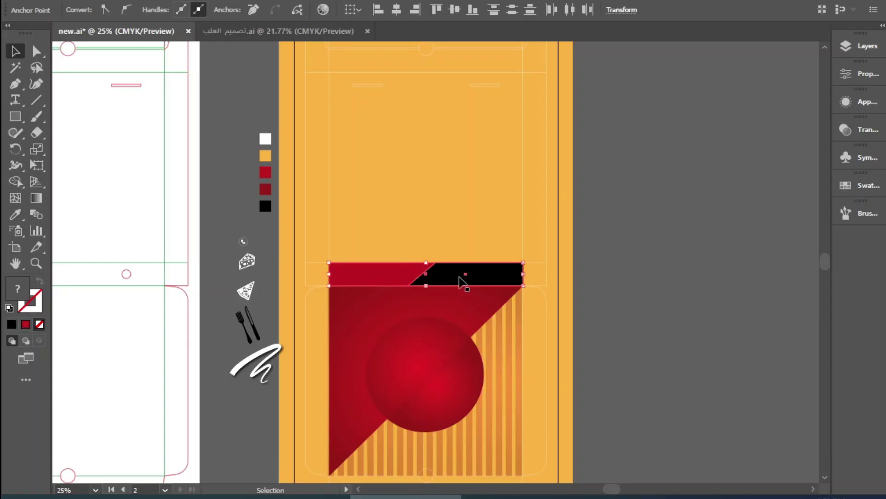
{"action": "key", "text": "ctrl"}
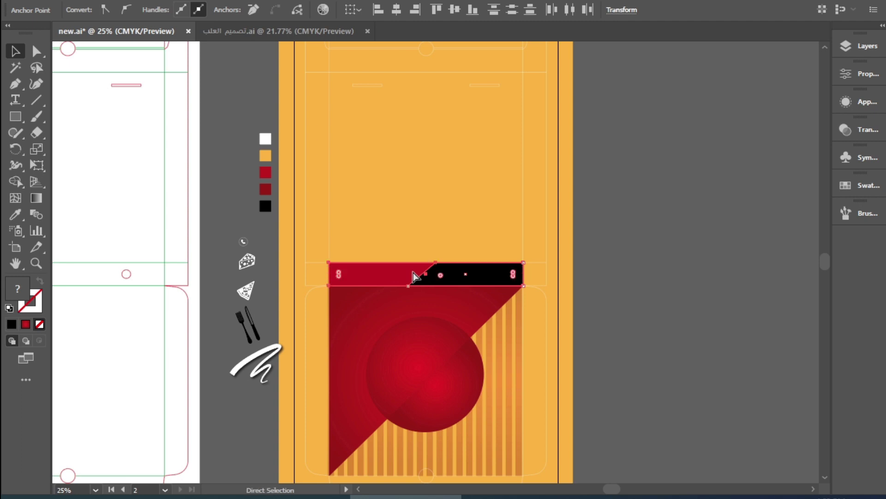
{"action": "key", "text": "ctrl+g"}
{"action": "left_click_drag", "start_coordinate": [457, 270], "coordinate": [457, 66]}
{"action": "key", "text": "ctrl+plus"}
{"action": "key", "text": "ctrl+plus"}
{"action": "key", "text": "ctrl+plus"}
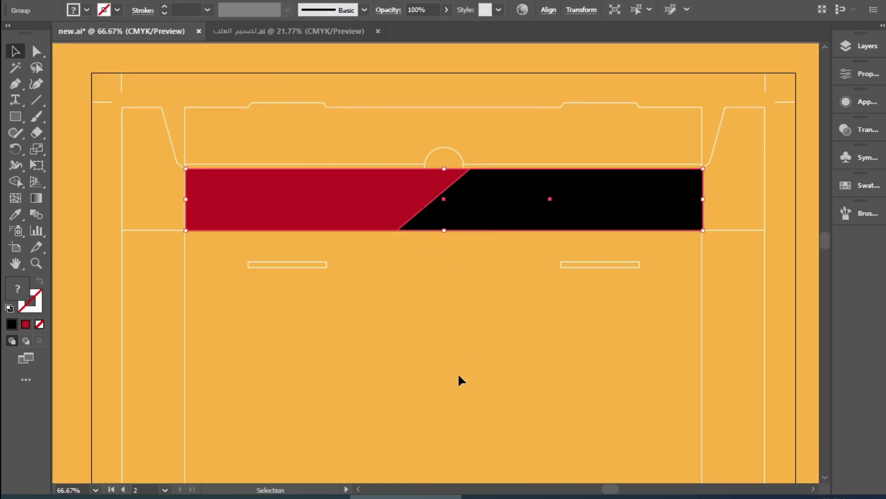
Step: Move the upper red-and-black strip group below the locked dieline group in the designe layer's stacking order
{"action": "scroll", "coordinate": [483, 354], "scroll_direction": "down", "scroll_amount": 10}
{"action": "key", "text": "ctrl+minus"}
{"action": "key", "text": "ctrl+minus"}
{"action": "key", "text": "ctrl+minus"}
{"action": "key", "text": "ctrl+minus"}
{"action": "scroll", "coordinate": [424, 342], "scroll_direction": "down", "scroll_amount": 3}
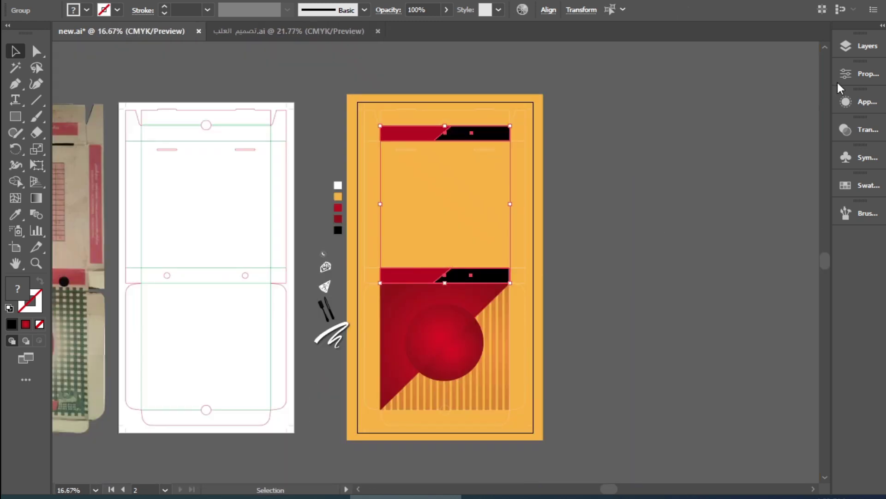
{"action": "left_click", "coordinate": [860, 46]}
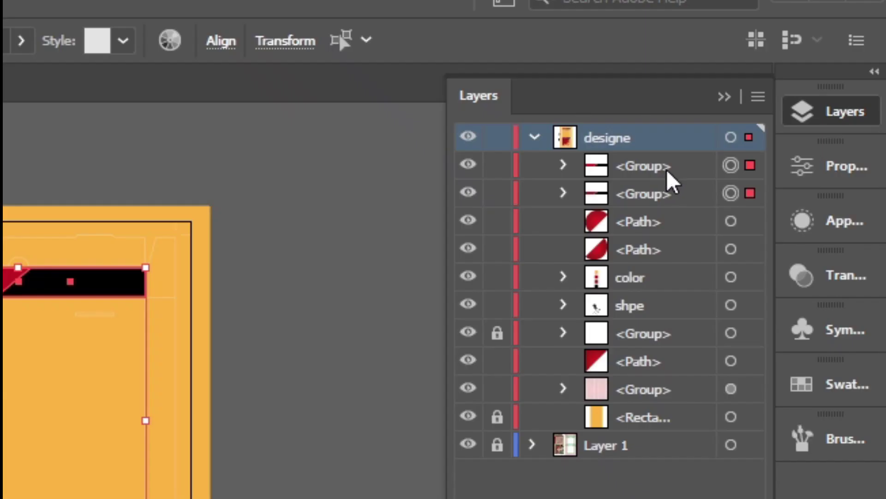
{"action": "left_click_drag", "start_coordinate": [667, 172], "coordinate": [650, 350]}
{"action": "key", "text": "ctrl+shift+a"}
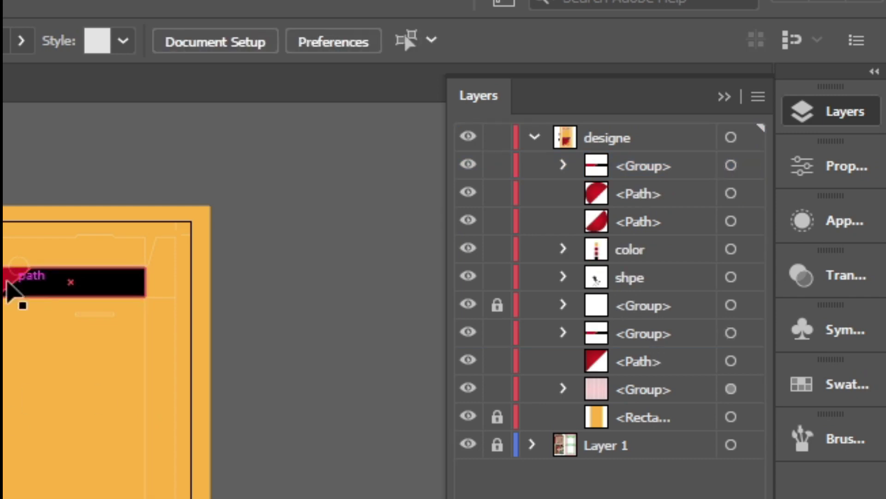
Step: Select the red-and-black strip above the gradient panel and move its group below the locked dieline group in the stacking order
{"action": "scroll", "coordinate": [14, 291], "scroll_direction": "up", "scroll_amount": 2}
{"action": "scroll", "coordinate": [13, 291], "scroll_direction": "up", "scroll_amount": 2}
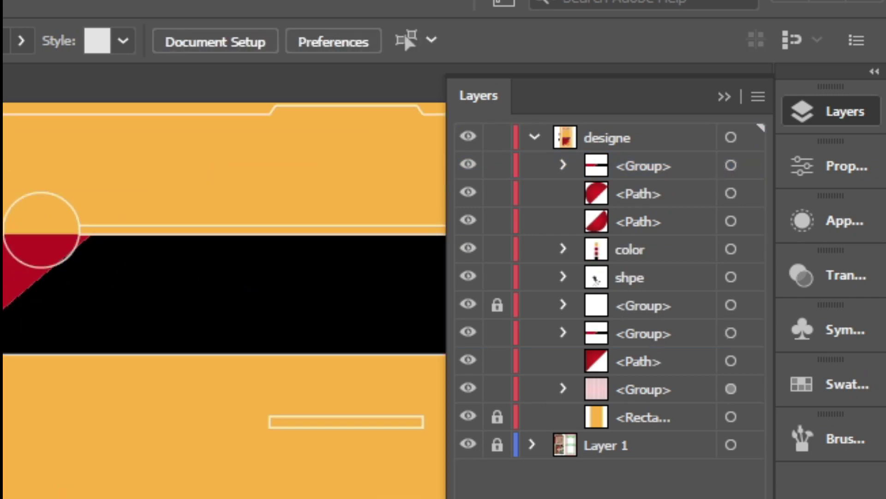
{"action": "left_click_drag", "start_coordinate": [467, 350], "coordinate": [426, 117]}
{"action": "left_click_drag", "start_coordinate": [473, 296], "coordinate": [336, 191]}
{"action": "left_click", "coordinate": [416, 194]}
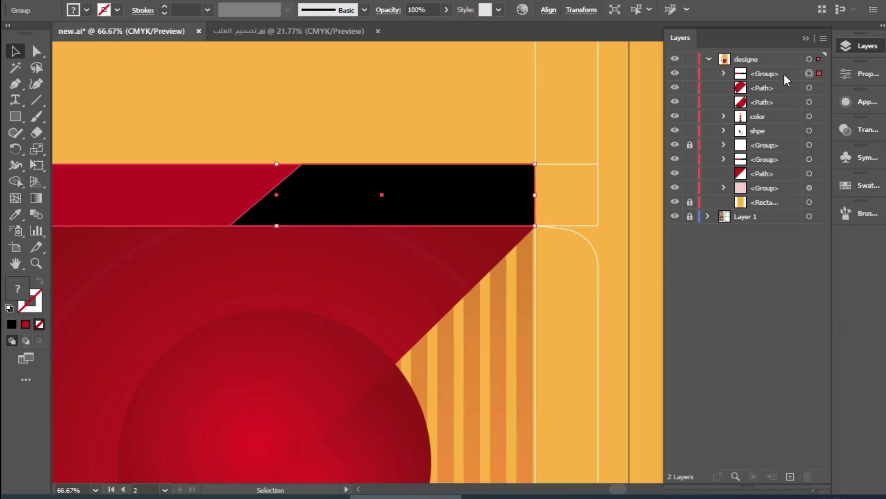
{"action": "left_click_drag", "start_coordinate": [787, 78], "coordinate": [772, 165]}
{"action": "scroll", "coordinate": [420, 276], "scroll_direction": "down", "scroll_amount": 4}
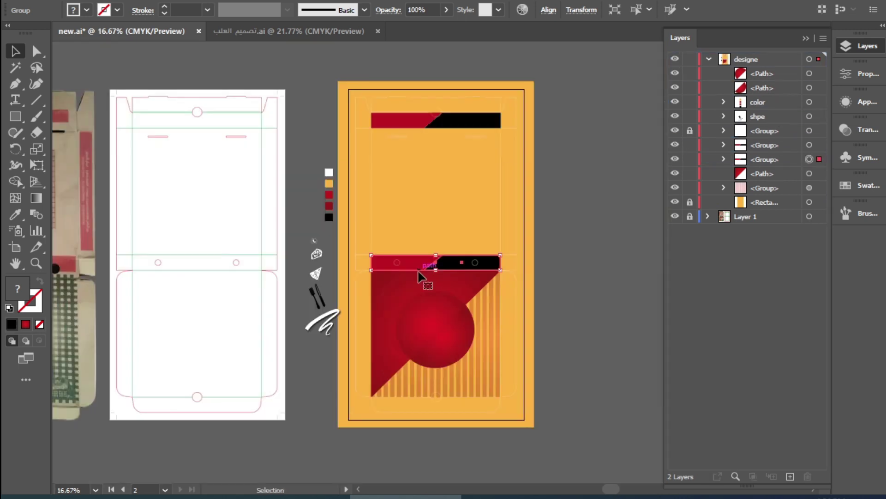
Step: Copy the red-and-black strip, rotate it vertical, and place one copy on each side flap of the upper large panel
{"action": "left_click_drag", "start_coordinate": [412, 266], "coordinate": [418, 231]}
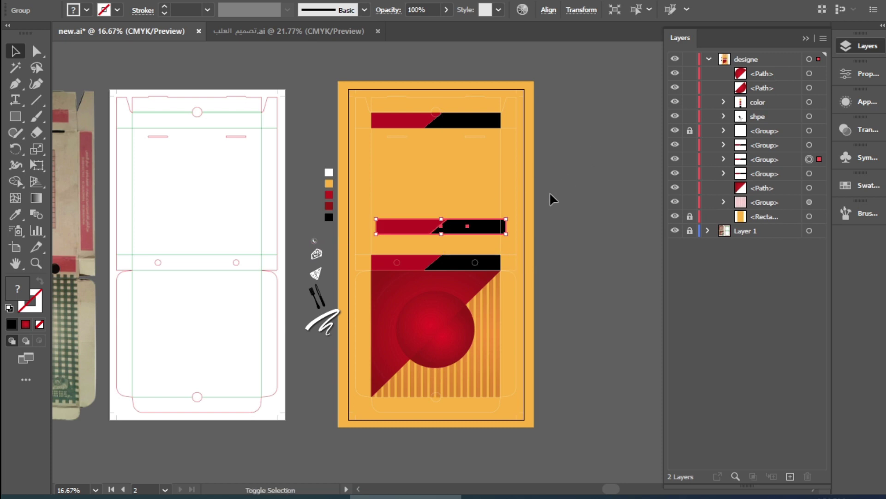
{"action": "left_click_drag", "start_coordinate": [513, 219], "coordinate": [447, 295]}
{"action": "left_click_drag", "start_coordinate": [442, 199], "coordinate": [367, 159]}
{"action": "left_click", "coordinate": [608, 247]}
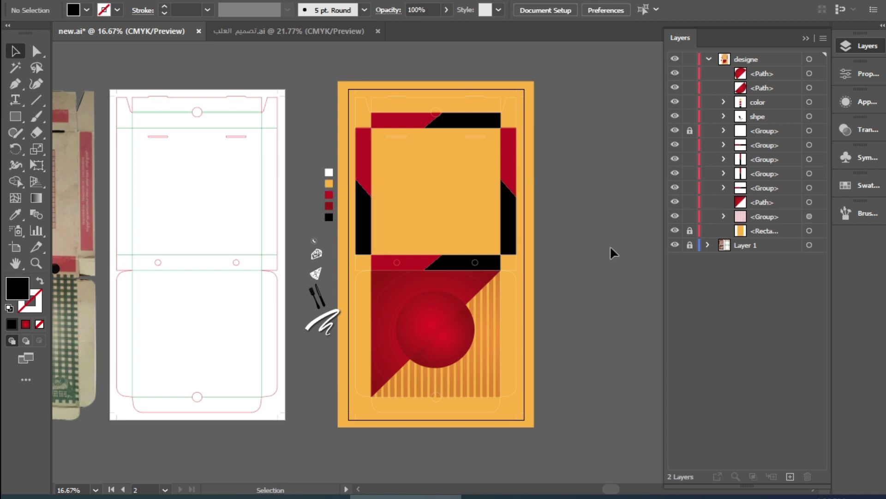
Step: Copy the red-and-black strip to the lower large panel's bottom edge, flip it horizontally and align it with the fold line
{"action": "left_click", "coordinate": [490, 264]}
{"action": "left_click_drag", "start_coordinate": [490, 265], "coordinate": [494, 392]}
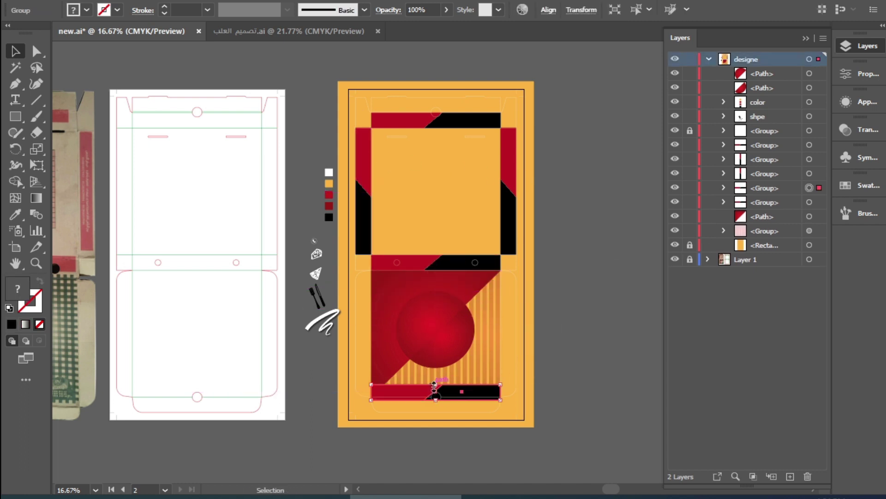
{"action": "left_click", "coordinate": [860, 74]}
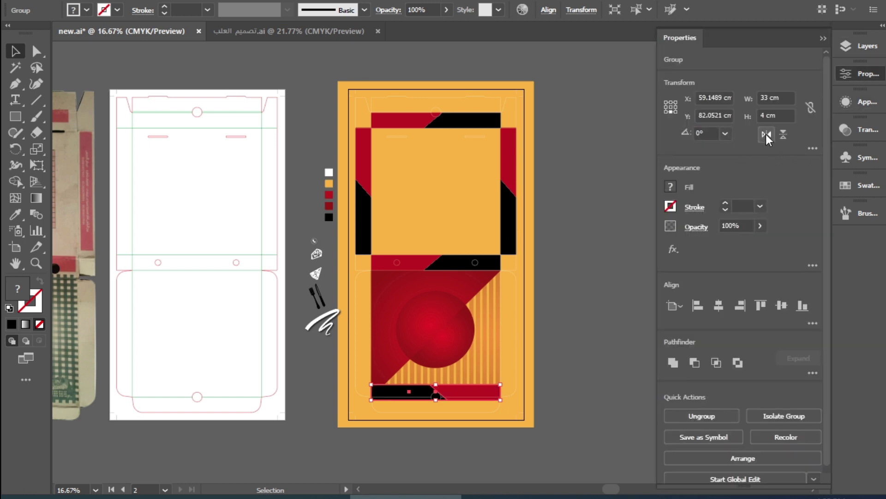
{"action": "left_click", "coordinate": [766, 134]}
{"action": "key", "text": "ctrl+plus"}
{"action": "key", "text": "ctrl+plus"}
{"action": "key", "text": "ctrl+plus"}
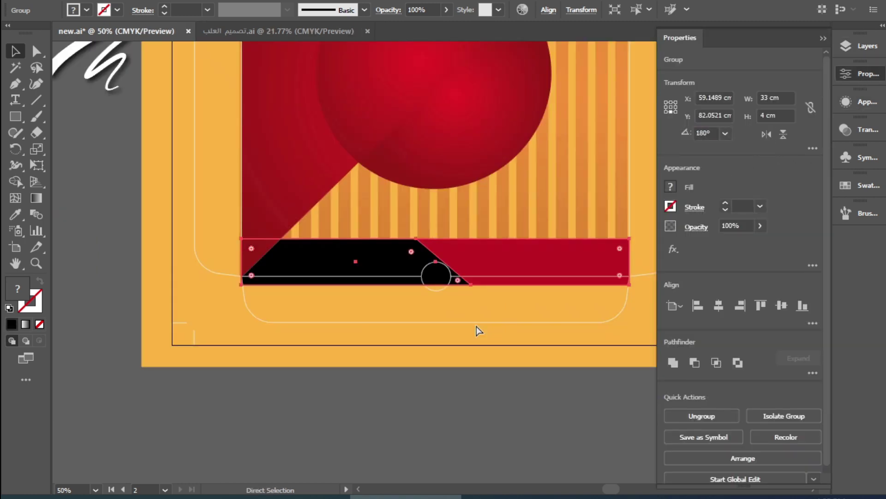
{"action": "left_click_drag", "start_coordinate": [574, 266], "coordinate": [570, 252]}
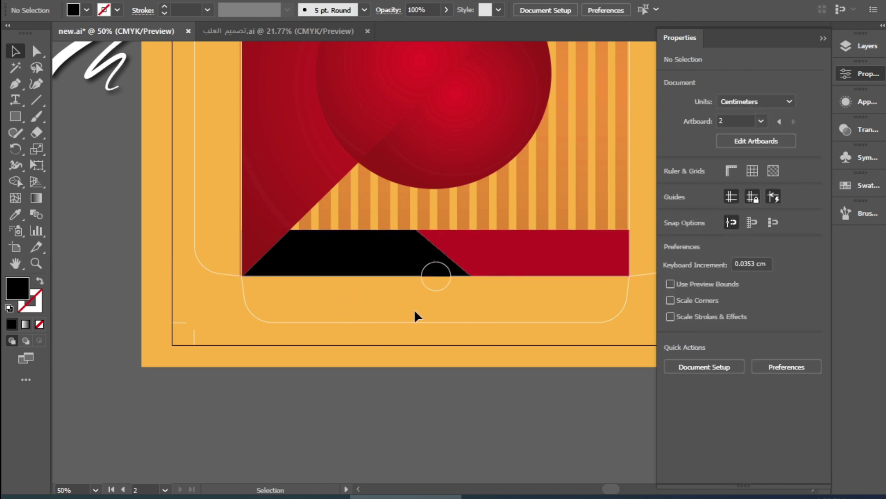
{"action": "left_click_drag", "start_coordinate": [540, 166], "coordinate": [376, 310]}
{"action": "left_click_drag", "start_coordinate": [75, 141], "coordinate": [346, 234]}
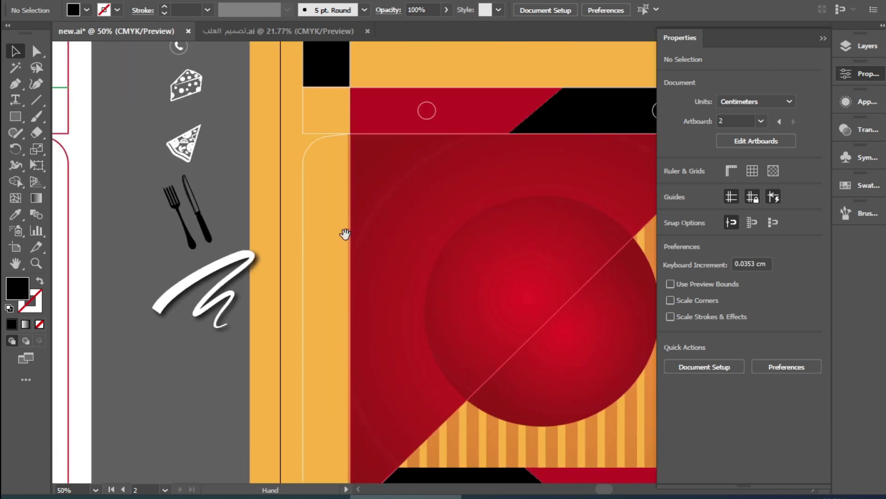
{"action": "left_click_drag", "start_coordinate": [416, 198], "coordinate": [306, 306]}
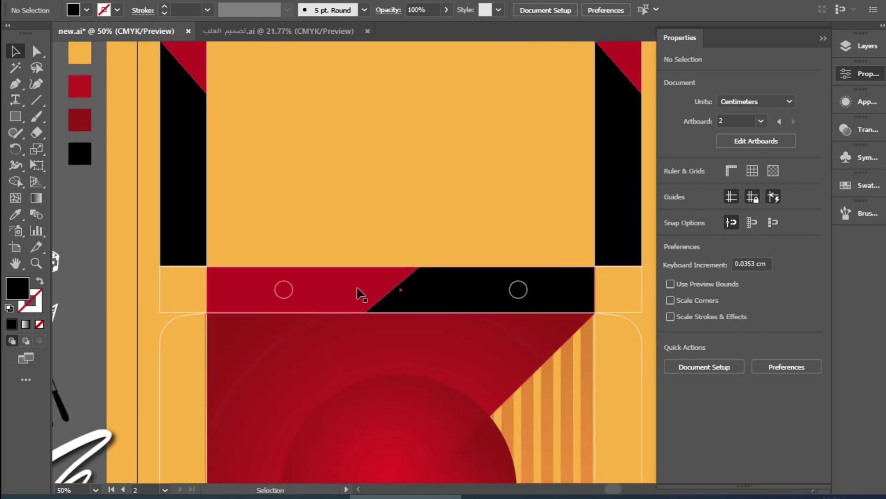
{"action": "left_click_drag", "start_coordinate": [292, 122], "coordinate": [291, 283]}
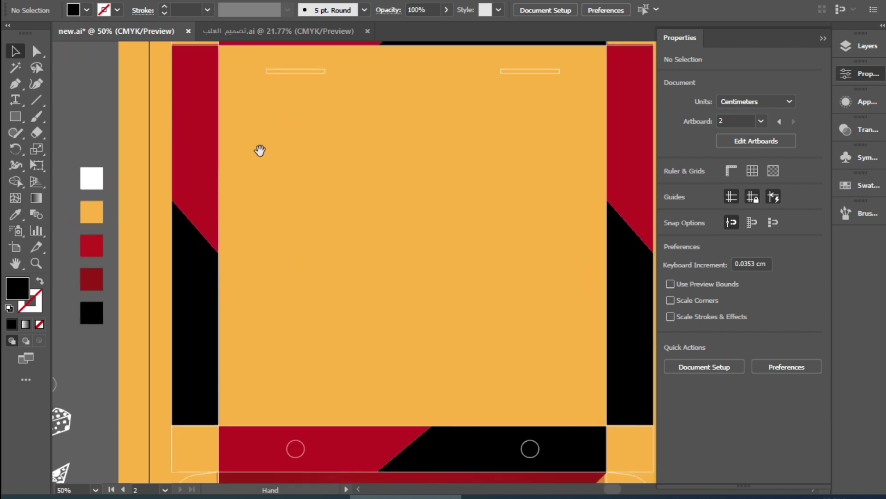
{"action": "left_click_drag", "start_coordinate": [316, 174], "coordinate": [308, 262]}
Step: Place the top-view pepperoni pizza photo over the circle on the lower large panel, about 44 × 29 cm
{"action": "key", "text": "ctrl+0"}
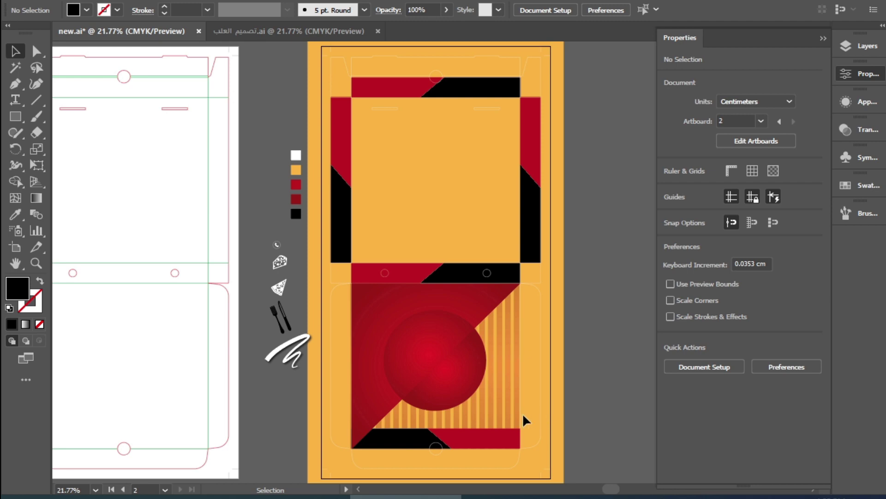
{"action": "left_click", "coordinate": [467, 383]}
{"action": "key", "text": "ctrl"}
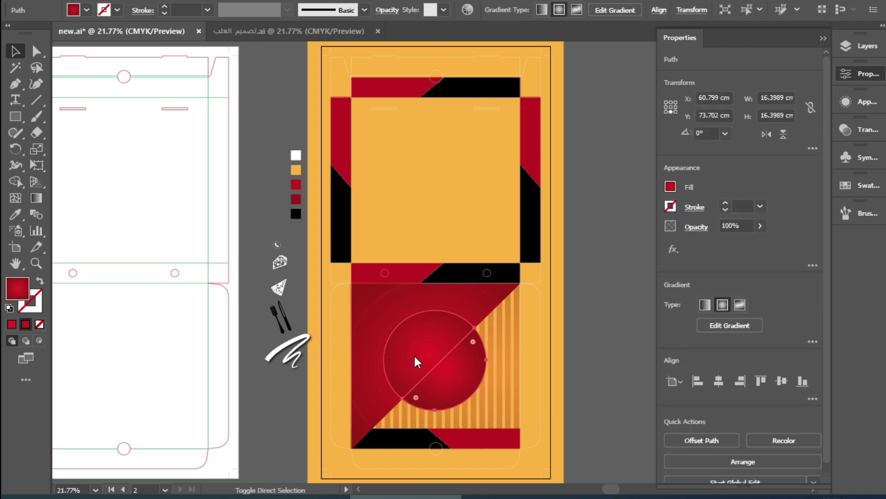
{"action": "key", "text": "ctrl+shift+p"}
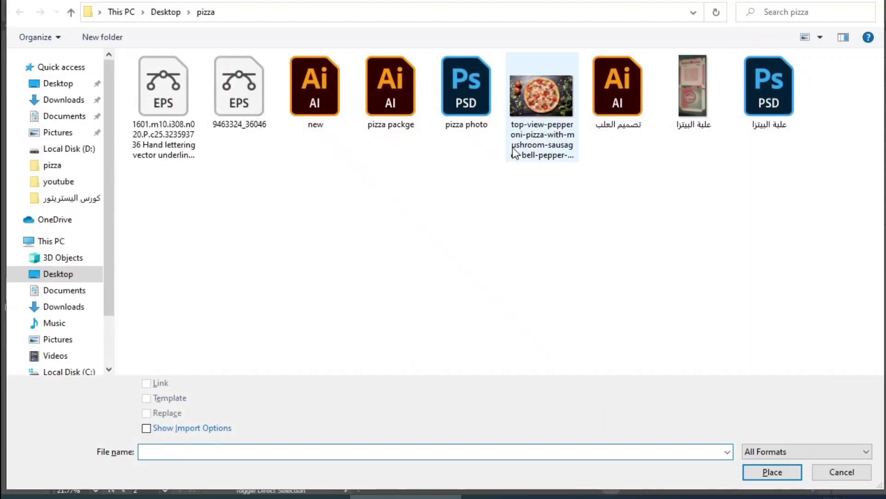
{"action": "double_click", "coordinate": [540, 107]}
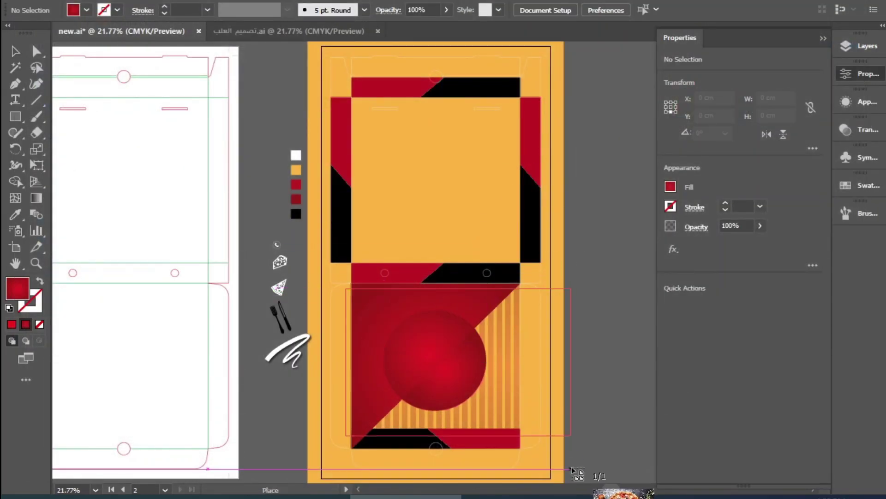
{"action": "left_click", "coordinate": [346, 289]}
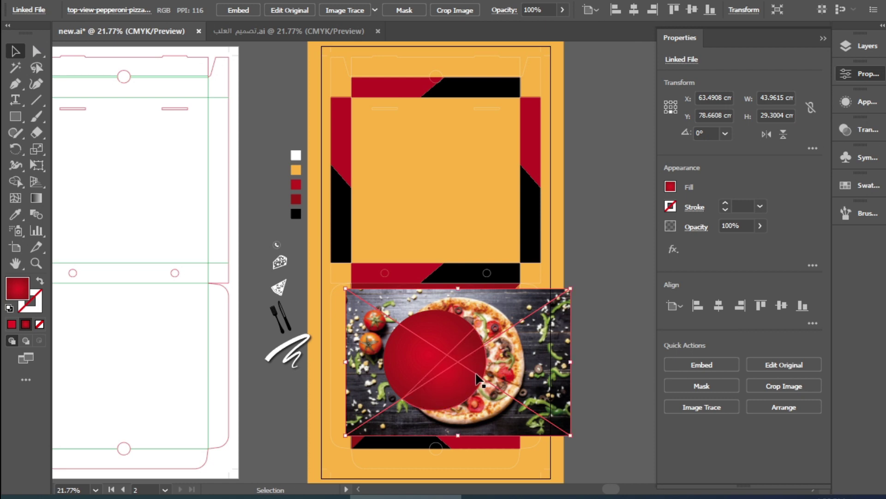
Step: Scale the pizza photo to about 30 × 20 cm over the red circle and clip it to the circle with a clipping mask
{"action": "left_click", "coordinate": [455, 393]}
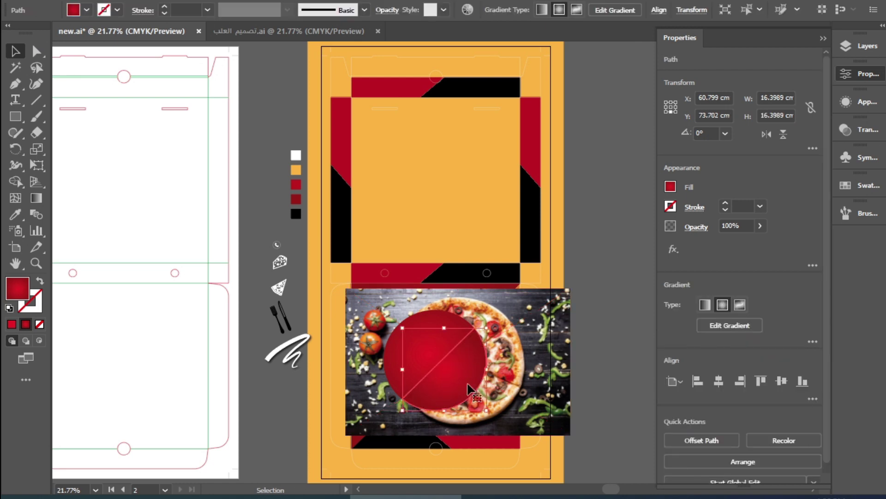
{"action": "left_click", "coordinate": [513, 358]}
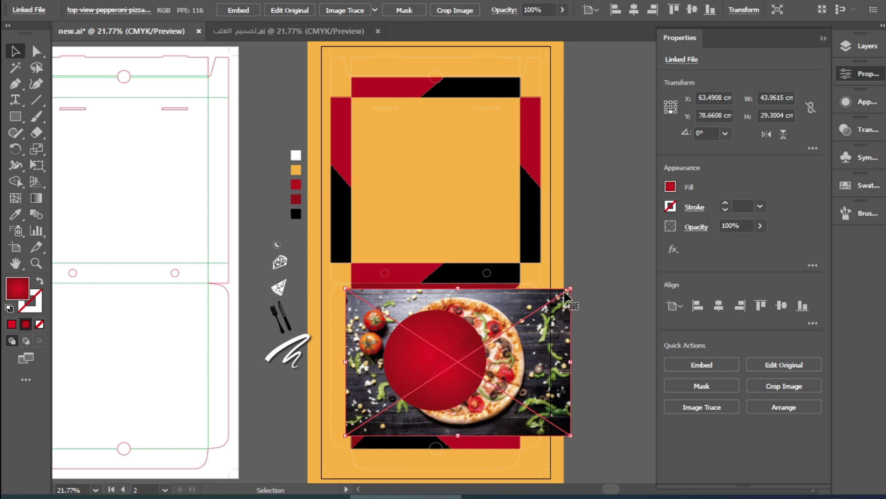
{"action": "left_click_drag", "start_coordinate": [569, 289], "coordinate": [535, 309]}
{"action": "left_click_drag", "start_coordinate": [509, 367], "coordinate": [490, 367]}
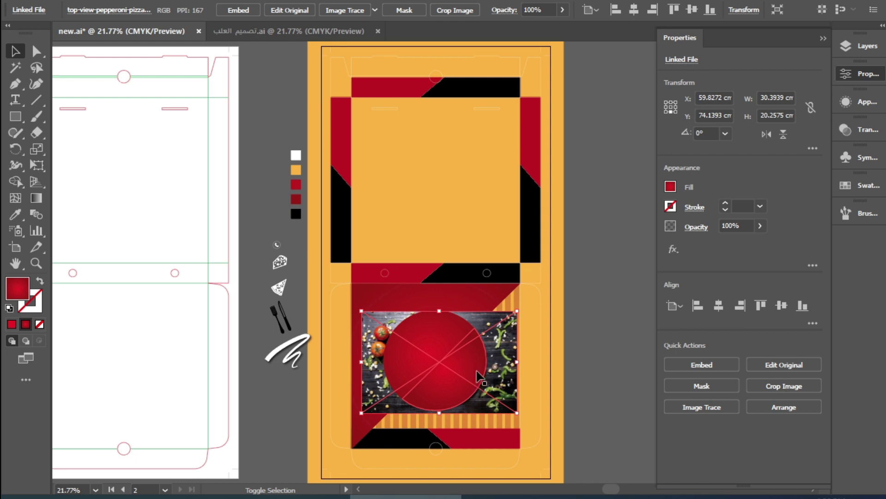
{"action": "left_click", "coordinate": [479, 374], "text": "shift"}
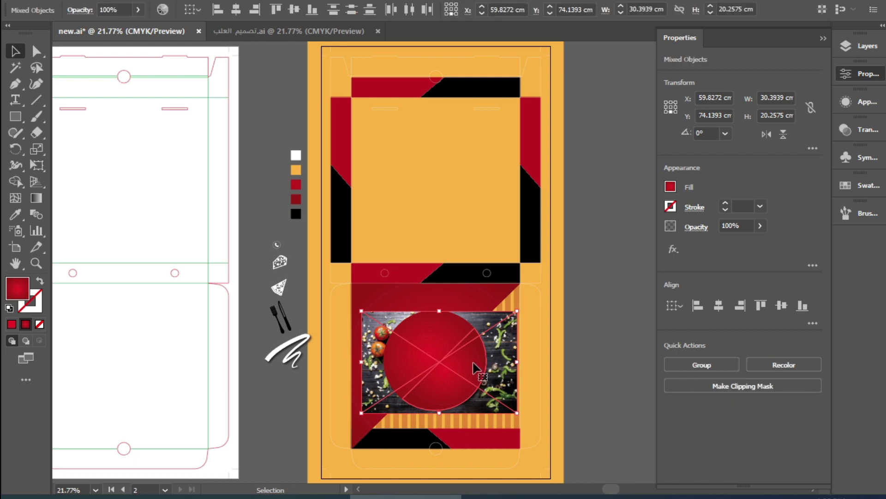
{"action": "right_click", "coordinate": [474, 363]}
{"action": "left_click", "coordinate": [523, 258]}
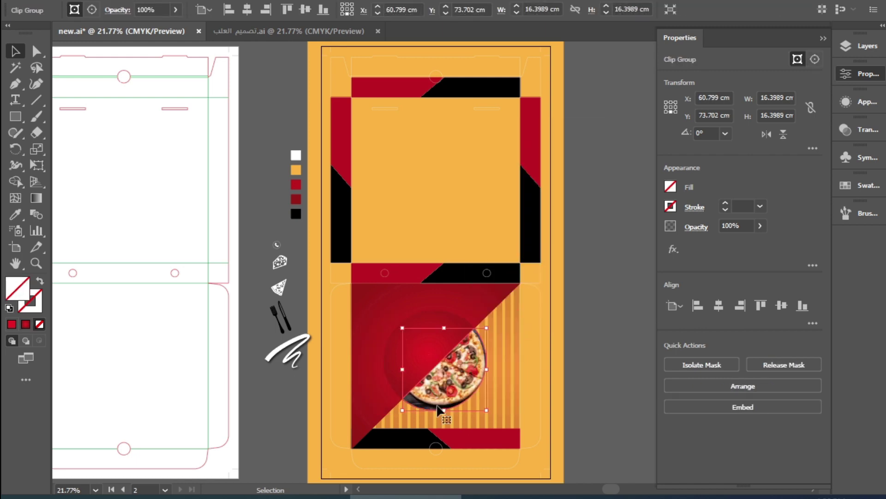
Step: Enlarge and reposition the photo inside the clip group so the pizza fills the circle, hiding the dark table at the edge
{"action": "scroll", "coordinate": [487, 261], "scroll_direction": "up", "scroll_amount": 3}
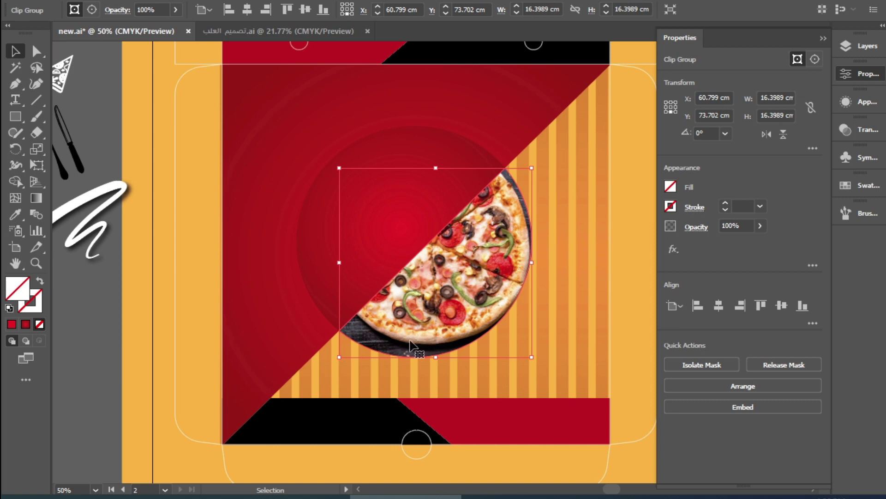
{"action": "double_click", "coordinate": [459, 287]}
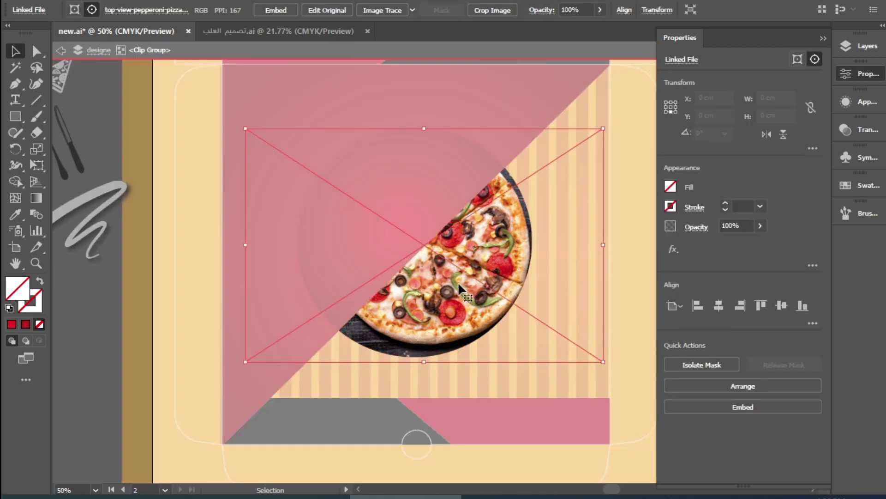
{"action": "left_click_drag", "start_coordinate": [245, 128], "coordinate": [200, 105]}
{"action": "left_click_drag", "start_coordinate": [492, 256], "coordinate": [475, 248]}
{"action": "double_click", "coordinate": [637, 284]}
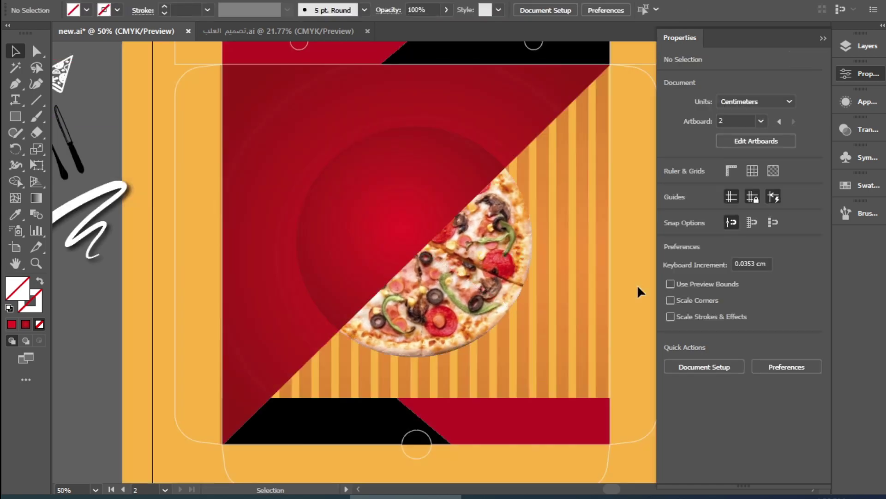
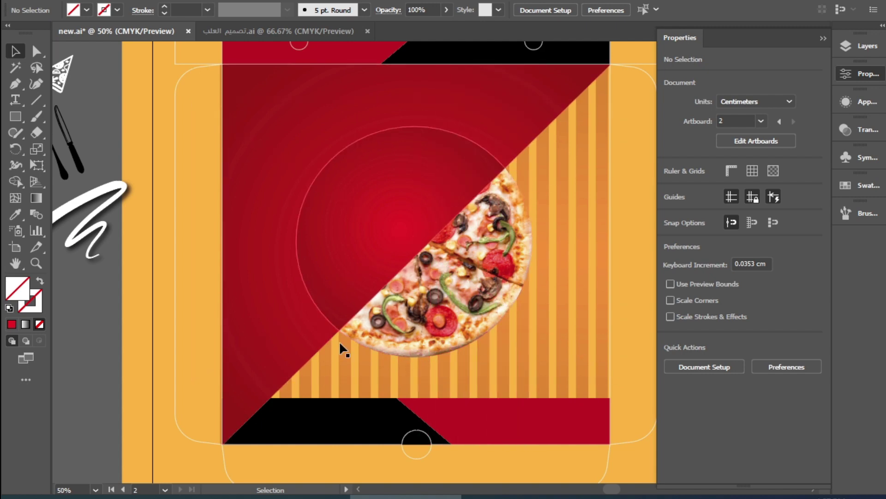
Step: Draw a circle about 20.1 cm across over the pizza circle, fill it with red and centre it on the pizza
{"action": "left_click_drag", "start_coordinate": [16, 116], "coordinate": [55, 150]}
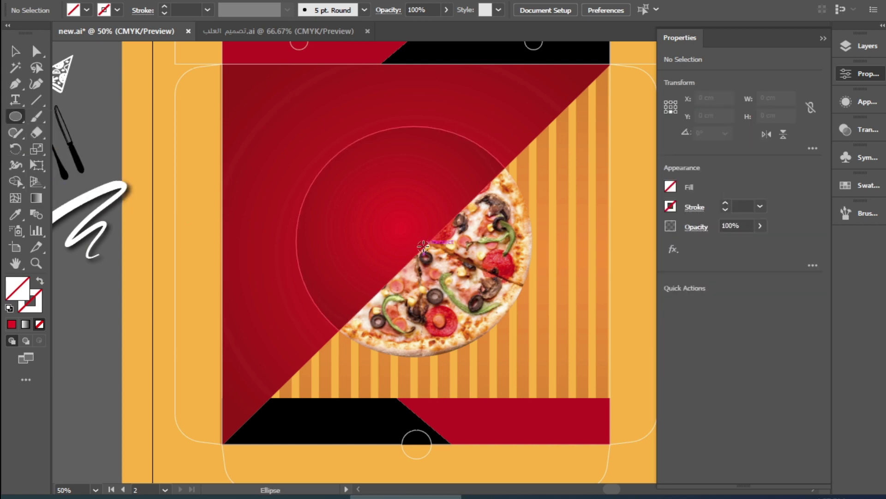
{"action": "mouse_move", "coordinate": [423, 247]}
{"action": "left_mouse_down"}
{"action": "mouse_move", "coordinate": [462, 263]}
{"action": "mouse_move", "coordinate": [543, 337]}
{"action": "left_mouse_up"}
{"action": "left_click", "coordinate": [87, 11]}
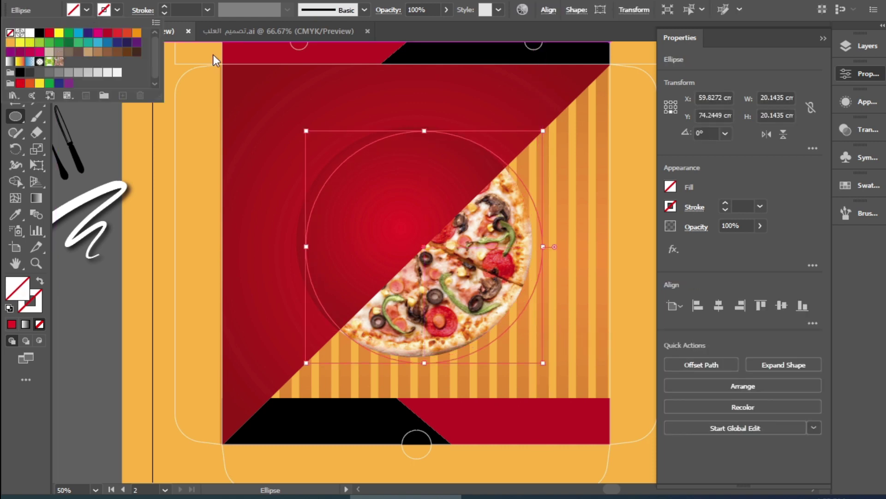
{"action": "left_click", "coordinate": [50, 32]}
{"action": "left_click_drag", "start_coordinate": [434, 209], "coordinate": [426, 203]}
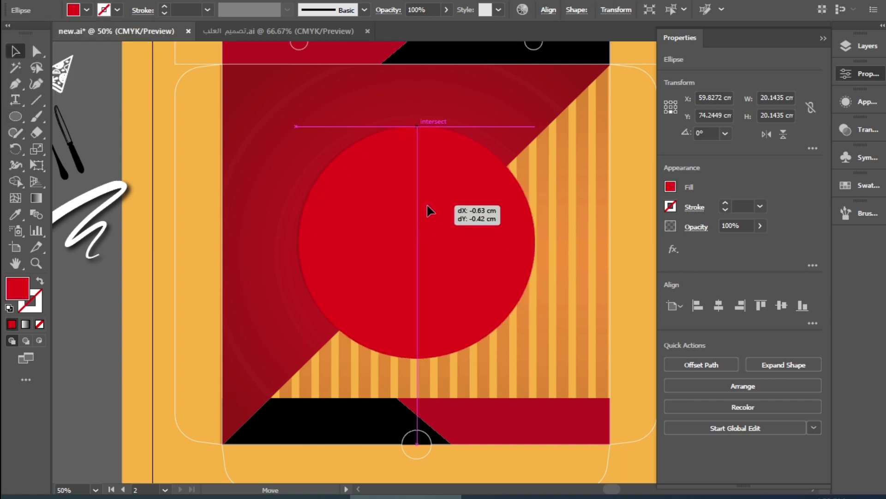
Step: Send the red circle behind the pizza and the gradient circle and enlarge it slightly to form a thin ring around them
{"action": "key", "text": "ctrl+bracketleft"}
{"action": "key", "text": "ctrl+bracketleft"}
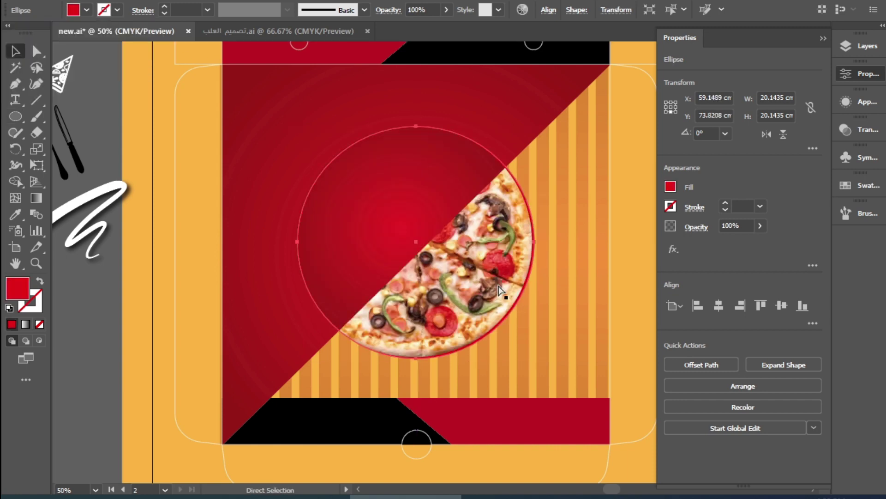
{"action": "key", "text": "v"}
{"action": "left_click_drag", "start_coordinate": [534, 358], "coordinate": [540, 362]}
{"action": "left_click", "coordinate": [535, 324]}
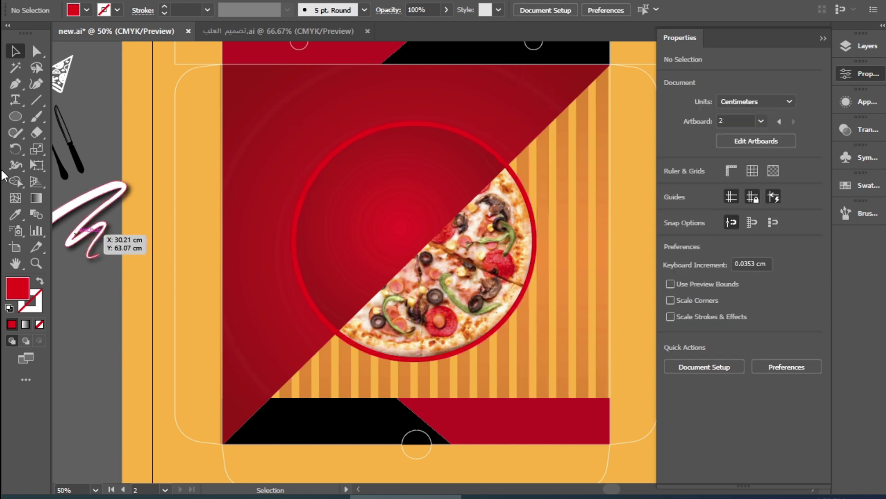
Step: Draw a red many-pointed starburst with short spikes, about 15.5 cm wide, over the pizza circle
{"action": "left_click", "coordinate": [16, 119]}
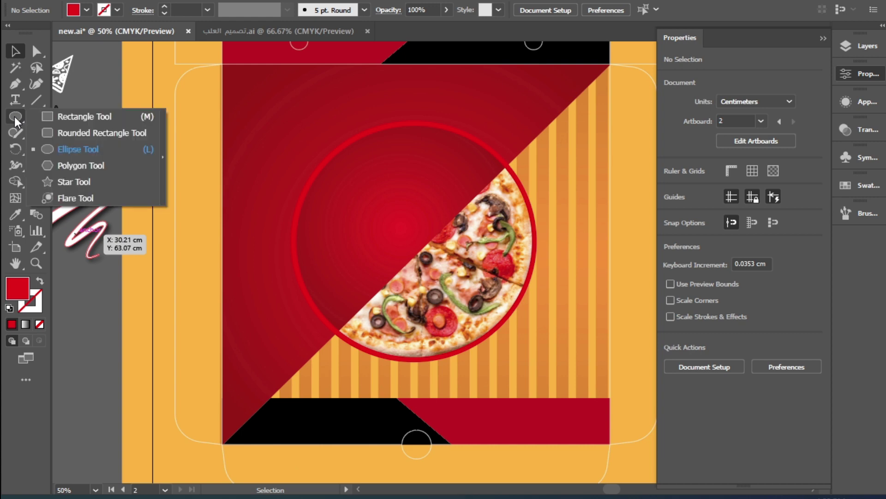
{"action": "left_click", "coordinate": [73, 182]}
{"action": "left_click_drag", "start_coordinate": [413, 228], "coordinate": [529, 330]}
{"action": "key", "text": "Up"}
{"action": "key", "text": "Up"}
{"action": "key", "text": "Up"}
{"action": "key", "text": "Up"}
{"action": "key", "text": "Up"}
{"action": "key", "text": "Up"}
{"action": "key", "text": "Up"}
{"action": "key", "text": "Up"}
{"action": "key", "text": "Up"}
{"action": "key", "text": "Up"}
{"action": "key", "text": "Up"}
{"action": "key", "text": "Up"}
{"action": "key", "text": "Up"}
{"action": "key", "text": "Up"}
{"action": "key", "text": "Up"}
{"action": "key", "text": "Up"}
{"action": "key", "text": "Up"}
{"action": "key", "text": "Up"}
{"action": "key", "text": "Up"}
{"action": "key", "text": "Up"}
{"action": "key", "text": "Up"}
{"action": "key", "text": "Up"}
{"action": "key", "text": "Up"}
{"action": "key", "text": "Up"}
{"action": "key", "text": "Up"}
{"action": "key", "text": "Up"}
{"action": "key", "text": "Up"}
{"action": "key", "text": "Up"}
{"action": "key", "text": "Up"}
{"action": "key", "text": "Up"}
{"action": "key", "text": "Up"}
{"action": "key", "text": "Up"}
{"action": "key", "text": "Up"}
{"action": "key", "text": "Up"}
{"action": "key", "text": "Up"}
{"action": "key", "text": "Up"}
{"action": "key", "text": "Up"}
{"action": "key", "text": "Up"}
{"action": "key", "text": "Up"}
{"action": "key", "text": "Up"}
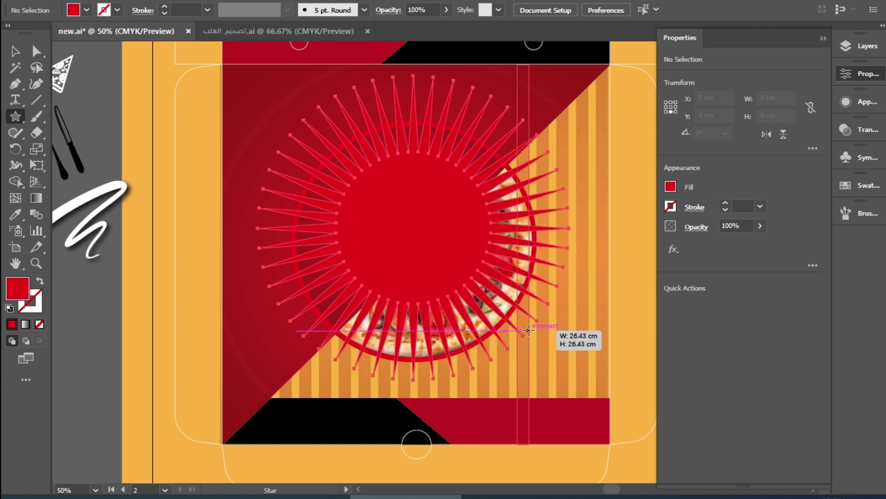
{"action": "left_click_drag", "start_coordinate": [535, 332], "coordinate": [469, 298]}
Step: Enlarge the starburst to about 23.5 cm, centre it on the circle and send it behind the ring and the red diagonal panel
{"action": "left_click", "coordinate": [16, 51]}
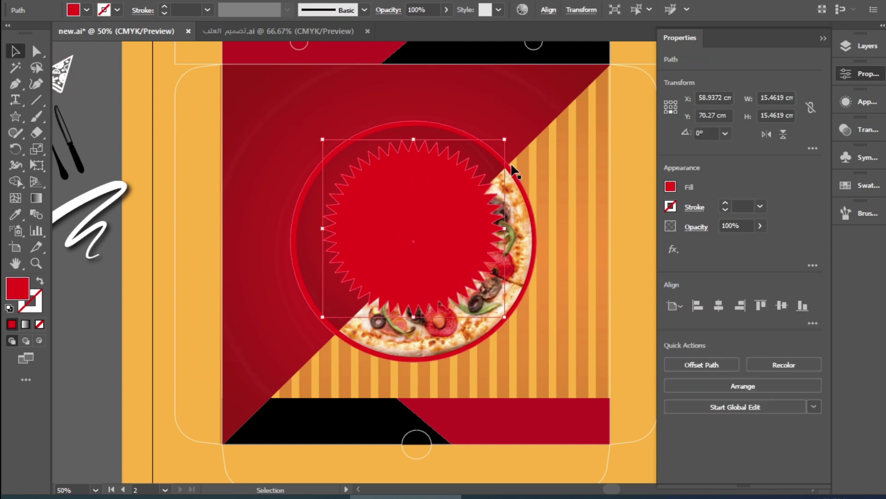
{"action": "left_click_drag", "start_coordinate": [506, 140], "coordinate": [591, 94]}
{"action": "left_click_drag", "start_coordinate": [445, 218], "coordinate": [445, 232]}
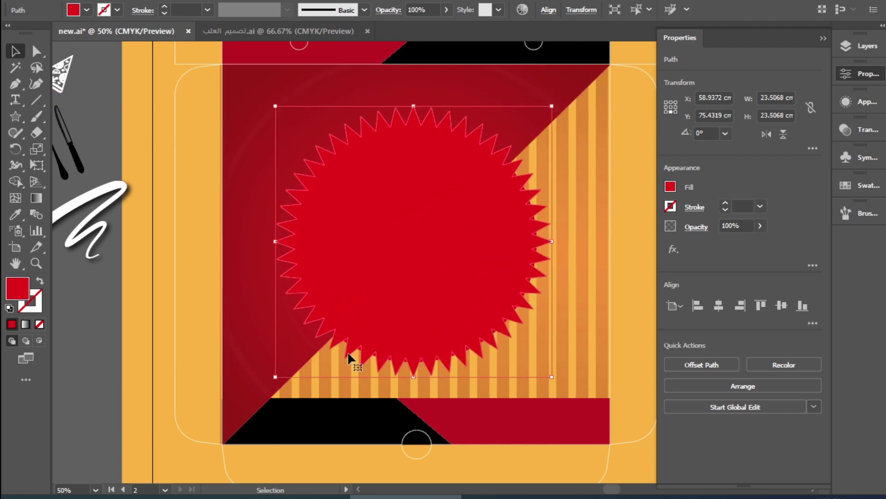
{"action": "key", "text": "a"}
{"action": "key", "text": "ctrl+bracketleft"}
{"action": "key", "text": "ctrl+bracketleft"}
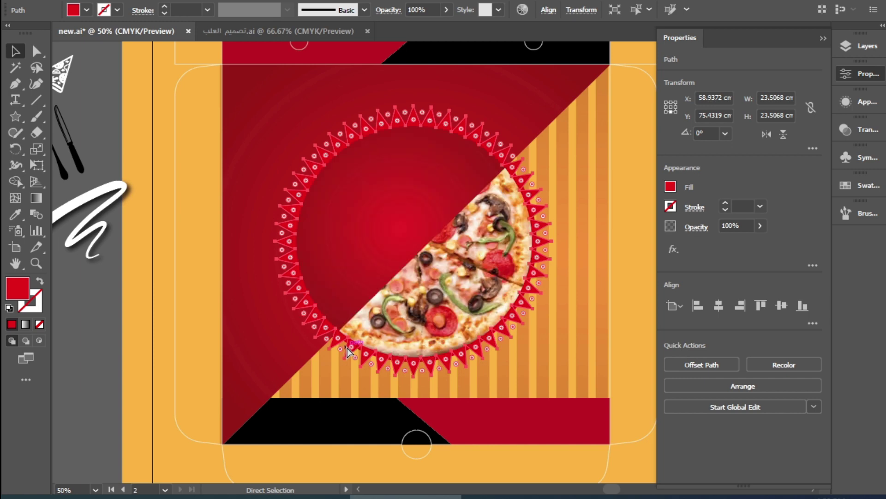
{"action": "key", "text": "ctrl+bracketleft"}
{"action": "left_click", "coordinate": [622, 167]}
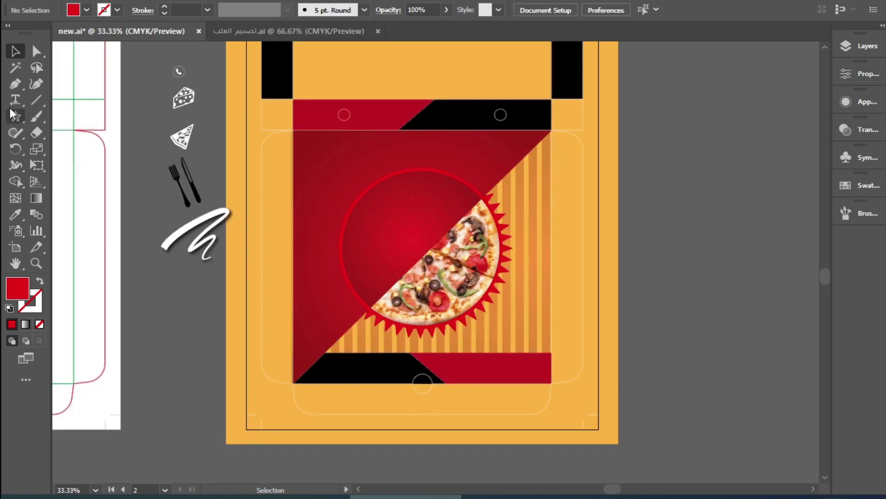
Step: Add the right-to-left text "بيتزا جاد" beside the artboard, enlarge it and set its font to Abdo Free Bold
{"action": "key", "text": "t"}
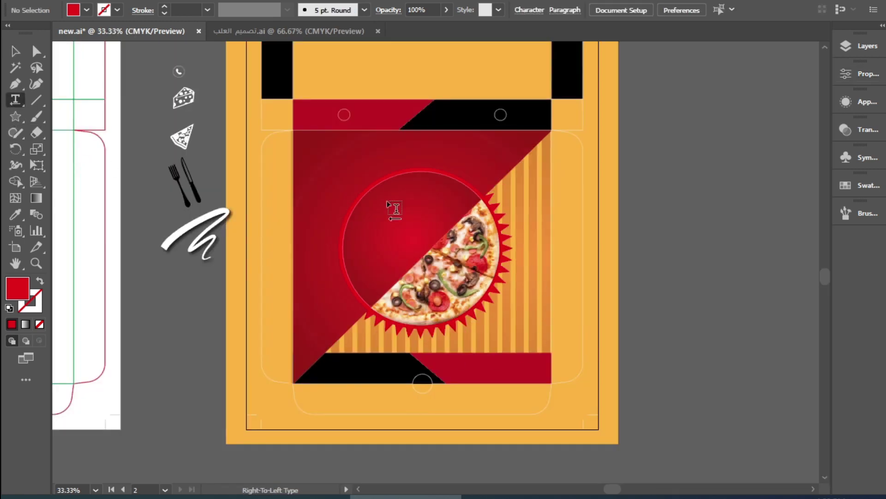
{"action": "left_click", "coordinate": [693, 159]}
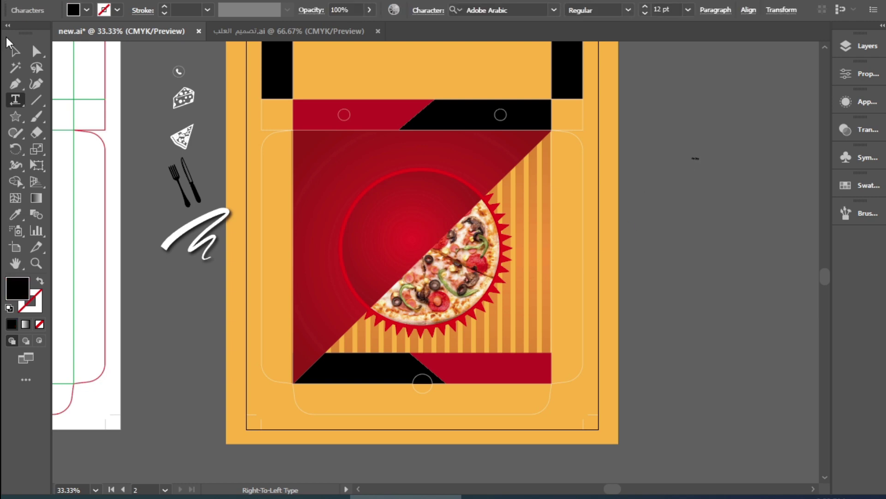
{"action": "left_click", "coordinate": [15, 51]}
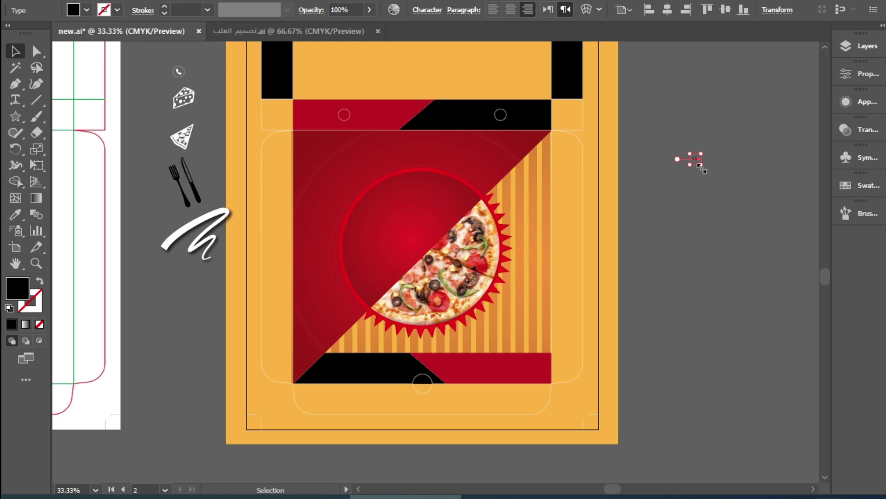
{"action": "left_click_drag", "start_coordinate": [702, 168], "coordinate": [742, 175]}
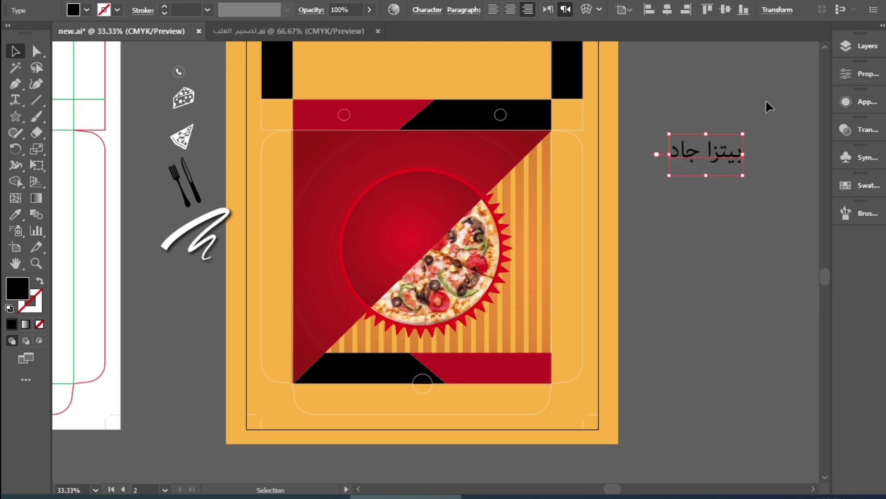
{"action": "left_click", "coordinate": [424, 16]}
{"action": "left_click", "coordinate": [431, 32]}
{"action": "scroll", "coordinate": [500, 114], "scroll_direction": "up", "scroll_amount": 2}
{"action": "left_click", "coordinate": [501, 114]}
{"action": "left_click", "coordinate": [535, 218]}
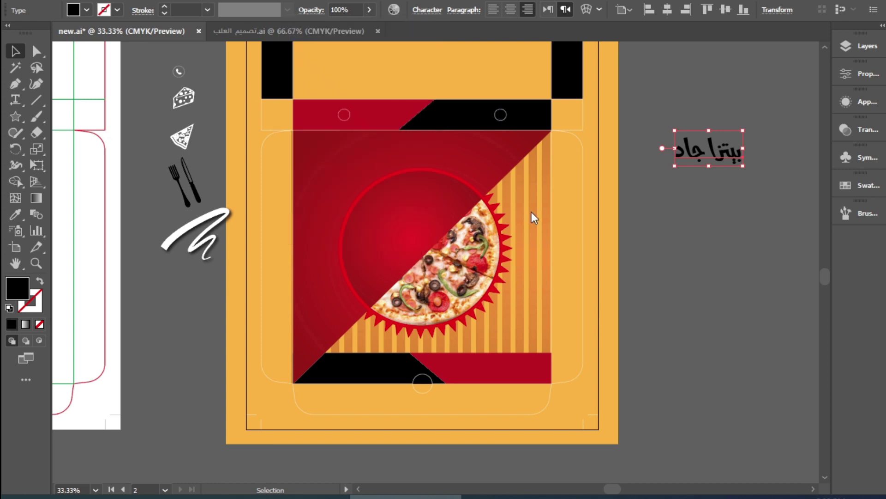
Step: Split the title into two text objects, "بيتزا" with a copy below reading "جاد", matching the lettering style of both
{"action": "double_click", "coordinate": [716, 158]}
{"action": "key", "text": "BackSpace"}
{"action": "key", "text": "BackSpace"}
{"action": "key", "text": "BackSpace"}
{"action": "key", "text": "BackSpace"}
{"action": "key", "text": "Escape"}
{"action": "left_click_drag", "start_coordinate": [709, 170], "coordinate": [710, 244]}
{"action": "double_click", "coordinate": [710, 243]}
{"action": "type", "text": "جاد"}
{"action": "key", "text": "Escape"}
{"action": "key", "text": "i"}
{"action": "left_click", "coordinate": [711, 170]}
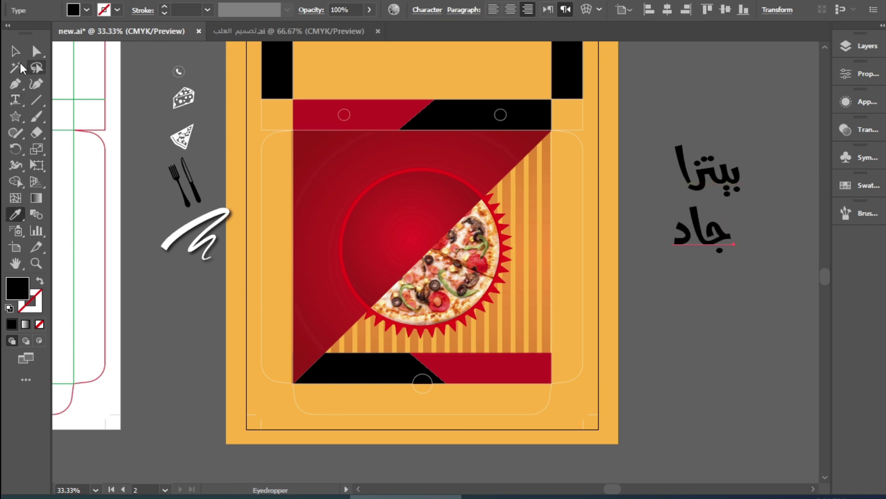
Step: Tuck "جاد" under "بيتزا", make both words white, move them onto the red half-circle and rotate them parallel to the diagonal
{"action": "left_click", "coordinate": [16, 51]}
{"action": "left_click_drag", "start_coordinate": [713, 231], "coordinate": [692, 200]}
{"action": "left_click", "coordinate": [87, 9]}
{"action": "left_click_drag", "start_coordinate": [775, 139], "coordinate": [423, 238]}
{"action": "left_click", "coordinate": [29, 32]}
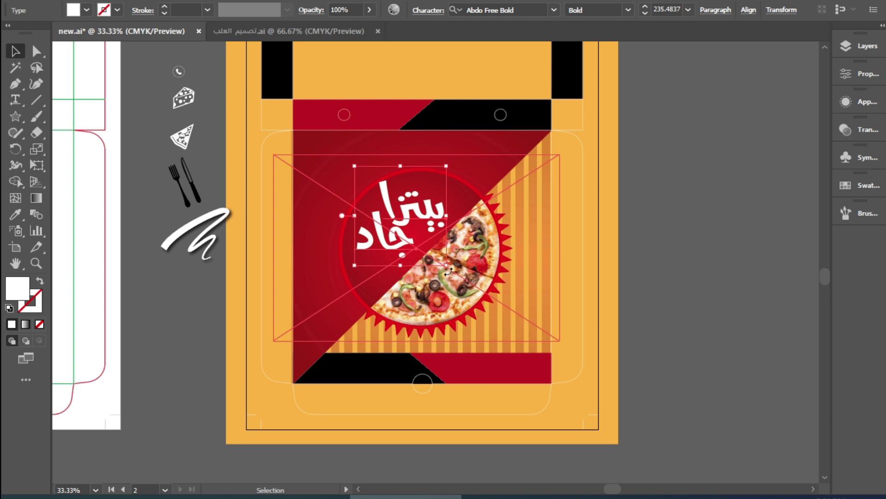
{"action": "mouse_move", "coordinate": [448, 272]}
{"action": "left_mouse_down"}
{"action": "mouse_move", "coordinate": [428, 217]}
{"action": "mouse_move", "coordinate": [444, 182]}
{"action": "left_mouse_up"}
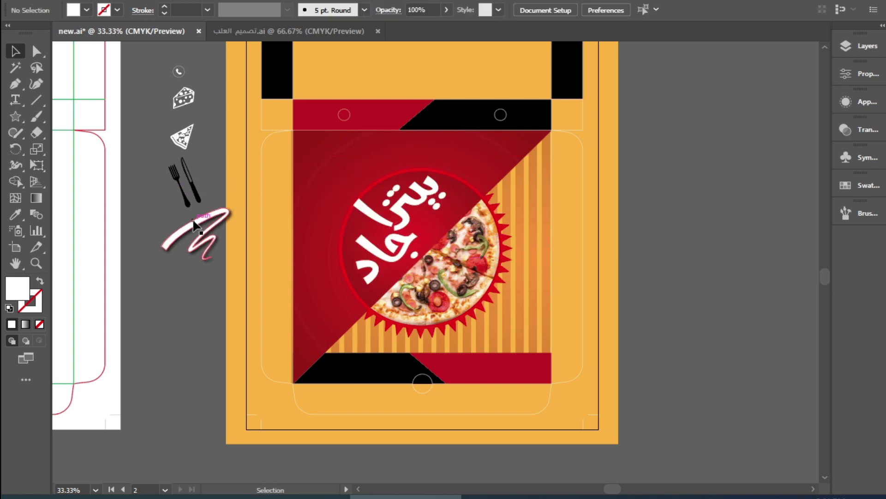
Step: Ungroup the icon set and place the white brush swoosh over the pizza beneath the title, in front of the artwork
{"action": "left_click_drag", "start_coordinate": [198, 220], "coordinate": [194, 229]}
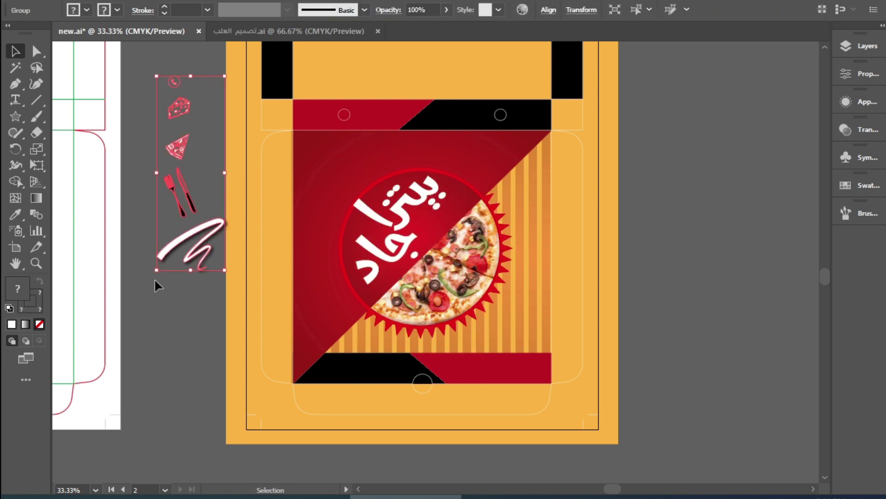
{"action": "key", "text": "ctrl"}
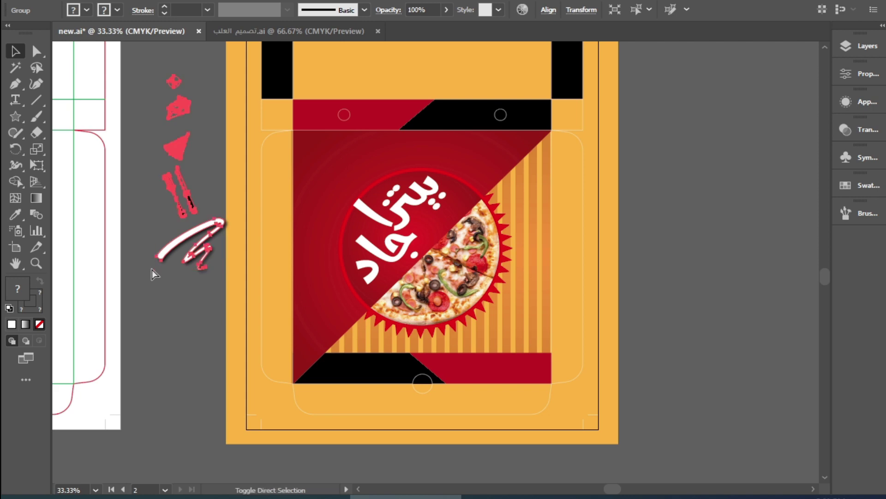
{"action": "left_click", "coordinate": [173, 284]}
{"action": "mouse_move", "coordinate": [184, 240]}
{"action": "left_mouse_down"}
{"action": "mouse_move", "coordinate": [255, 282]}
{"action": "mouse_move", "coordinate": [463, 304]}
{"action": "mouse_move", "coordinate": [481, 270]}
{"action": "left_mouse_up"}
{"action": "key", "text": "ctrl"}
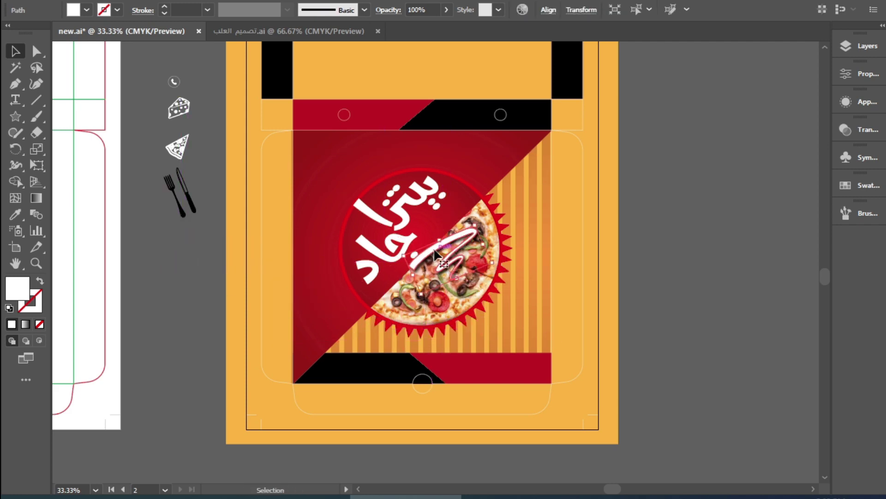
{"action": "left_click_drag", "start_coordinate": [429, 257], "coordinate": [391, 279]}
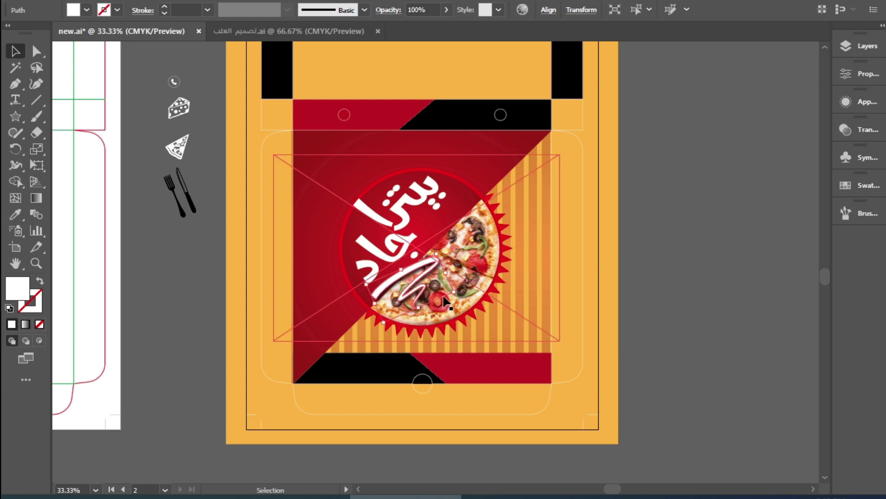
{"action": "left_click", "coordinate": [650, 303]}
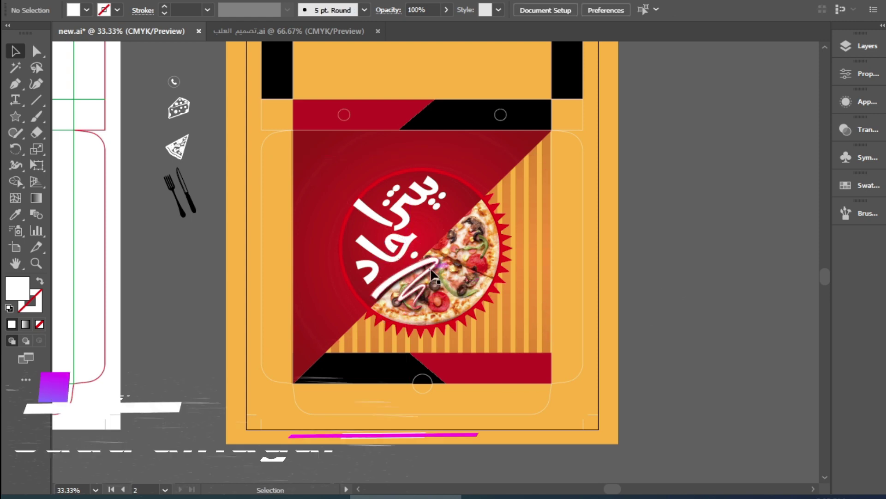
Step: Apply a Multiply drop shadow to the white title at 75% opacity, 0.2469 cm X and Y offsets and 0.1764 cm blur
{"action": "left_click", "coordinate": [400, 288]}
{"action": "left_click", "coordinate": [371, 244]}
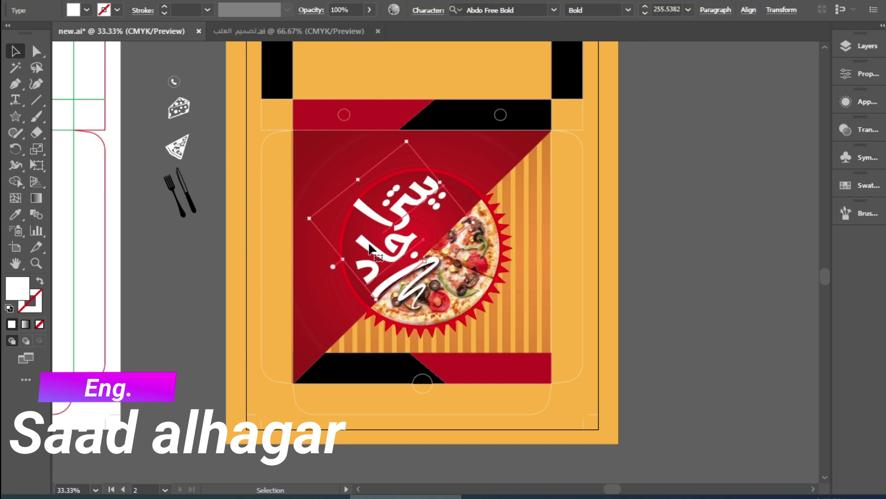
{"action": "left_click", "coordinate": [874, 104]}
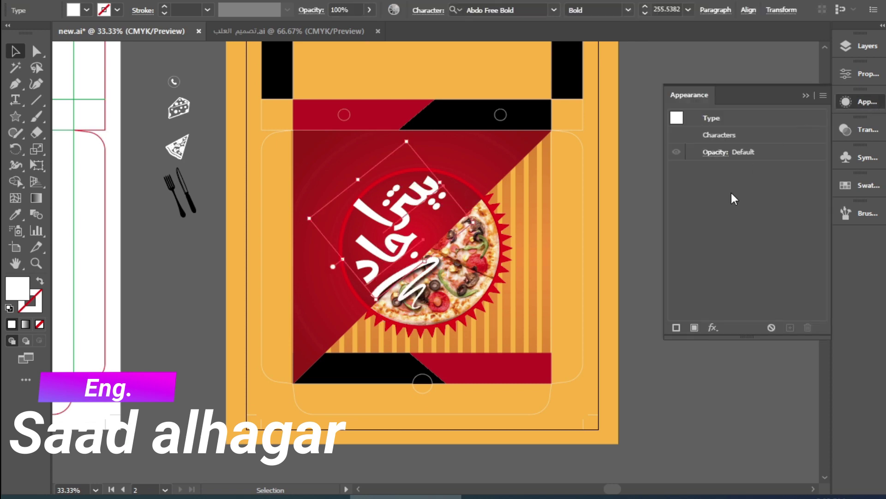
{"action": "left_click", "coordinate": [712, 329]}
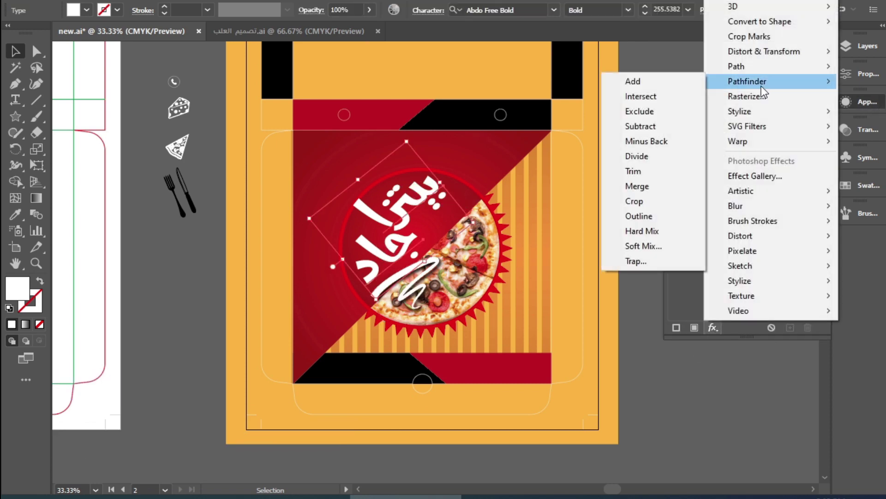
{"action": "mouse_move", "coordinate": [757, 117]}
{"action": "left_click", "coordinate": [628, 111]}
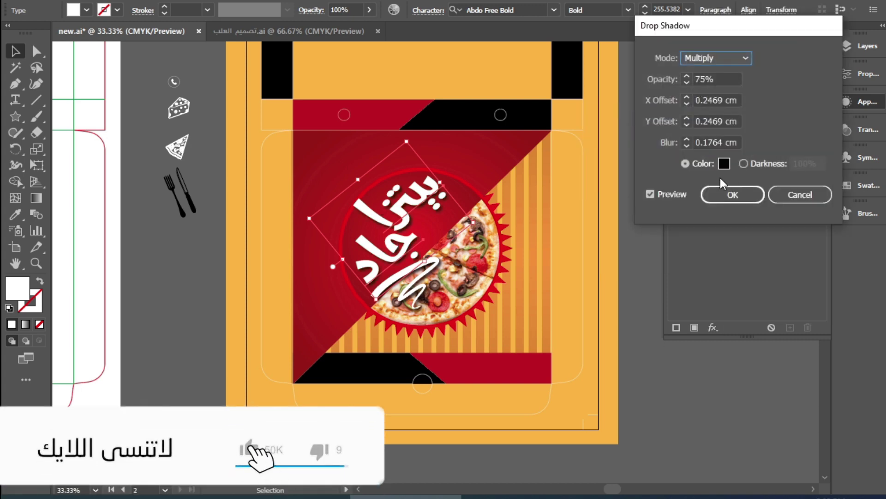
{"action": "left_click", "coordinate": [734, 194]}
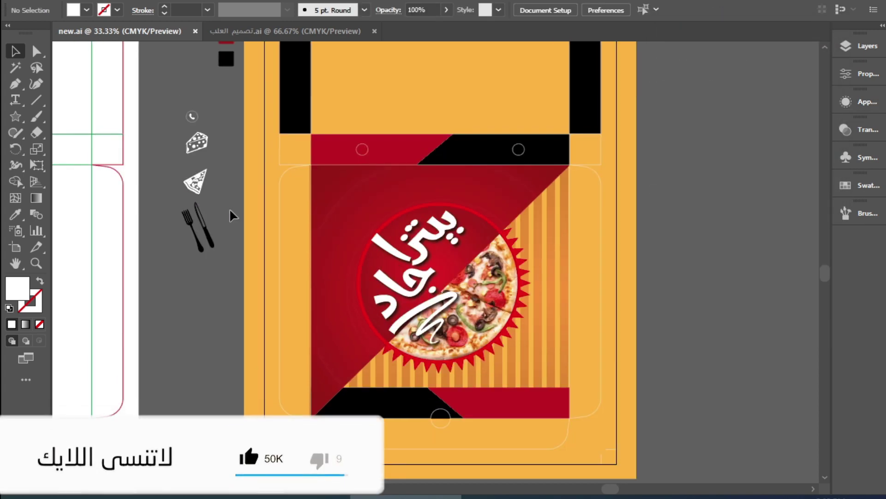
Step: Place the black fork-and-knife icon inside the edge of the pizza circle, beside the word "جاد"
{"action": "left_click_drag", "start_coordinate": [228, 209], "coordinate": [211, 237]}
{"action": "left_click_drag", "start_coordinate": [328, 355], "coordinate": [390, 339]}
{"action": "left_click_drag", "start_coordinate": [380, 332], "coordinate": [382, 340]}
{"action": "key", "text": "ctrl"}
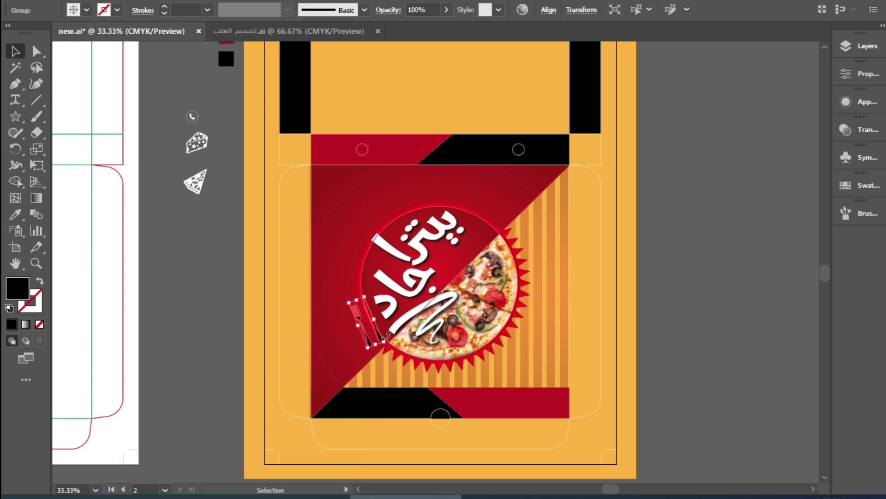
{"action": "left_click_drag", "start_coordinate": [381, 342], "coordinate": [391, 322]}
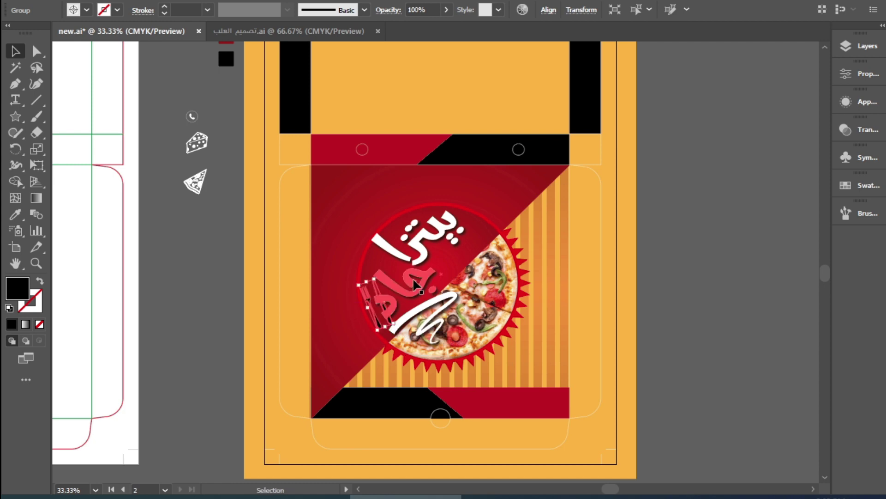
Step: Make "بيتزا" slightly smaller and shift "جاد" toward the diagonal, clear of the fork-and-knife icon
{"action": "left_click", "coordinate": [381, 242]}
{"action": "left_click", "coordinate": [360, 234]}
{"action": "left_click", "coordinate": [381, 242]}
{"action": "left_click_drag", "start_coordinate": [357, 229], "coordinate": [376, 231]}
{"action": "left_click", "coordinate": [418, 287], "text": "shift"}
{"action": "left_click_drag", "start_coordinate": [418, 288], "coordinate": [426, 281]}
{"action": "left_click_drag", "start_coordinate": [426, 280], "coordinate": [430, 275]}
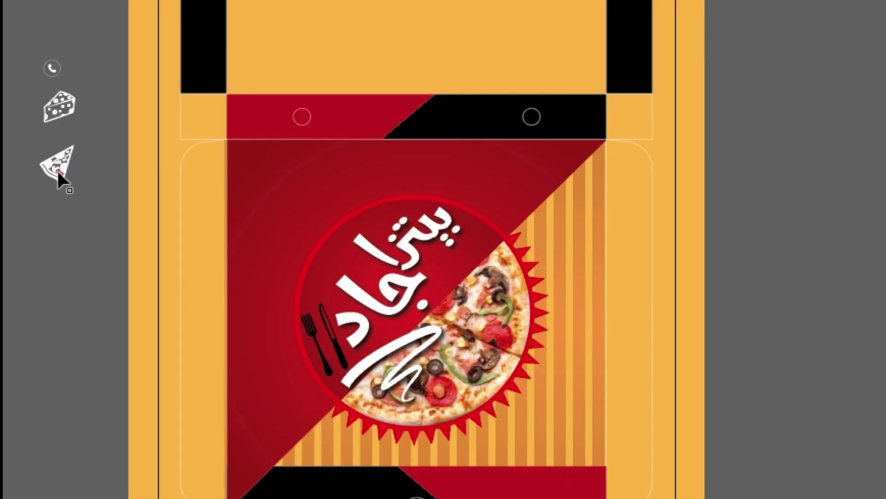
Step: Place a copy of the pizza slice icon inside the circle after "بيتزا" and colour it black
{"action": "left_click_drag", "start_coordinate": [194, 182], "coordinate": [477, 228]}
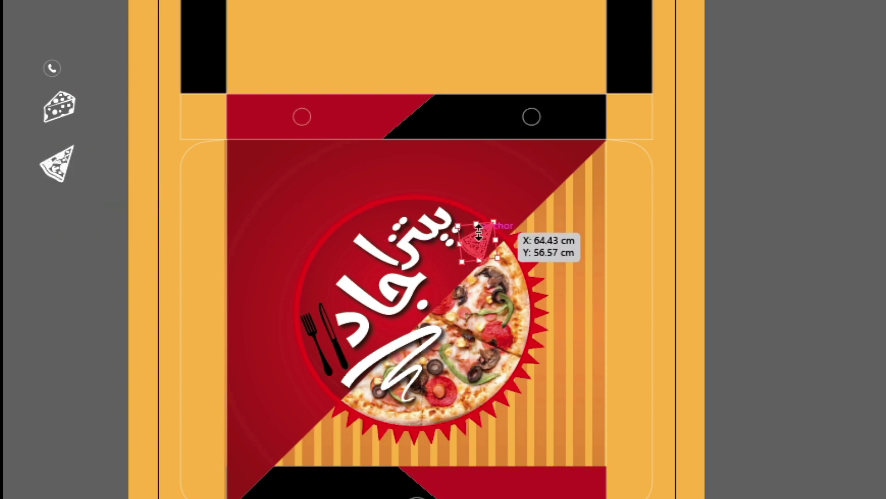
{"action": "key", "text": "ctrl+shift+a"}
{"action": "left_click", "coordinate": [474, 243]}
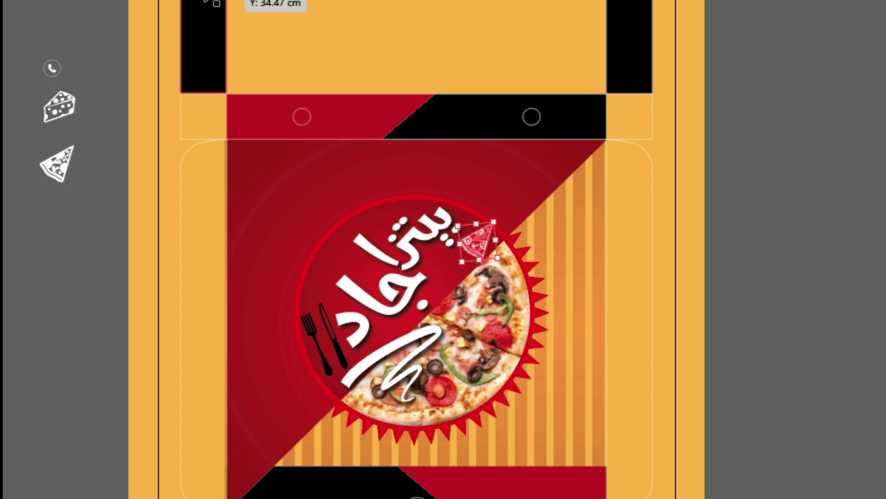
{"action": "key", "text": "i"}
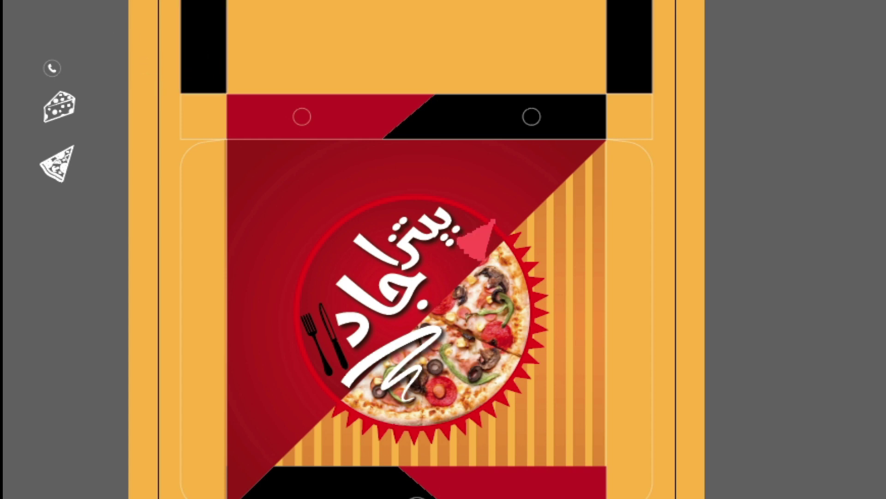
{"action": "scroll", "coordinate": [434, 352], "scroll_direction": "up", "scroll_amount": 2}
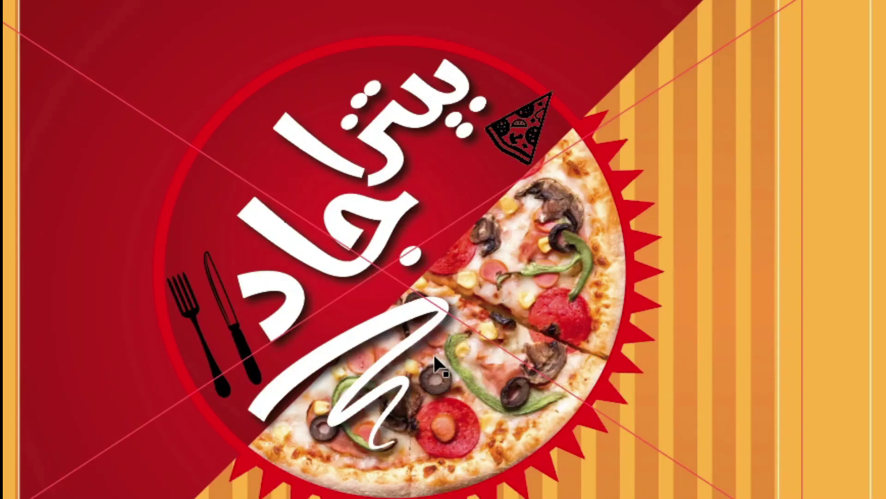
{"action": "scroll", "coordinate": [434, 355], "scroll_direction": "down", "scroll_amount": 2}
Step: Scatter copies of the cheese and pizza slice icons along the upper and left edges of the red area
{"action": "left_click_drag", "start_coordinate": [62, 108], "coordinate": [258, 165]}
{"action": "left_click_drag", "start_coordinate": [49, 165], "coordinate": [249, 215]}
{"action": "left_click", "coordinate": [265, 176], "text": "shift"}
{"action": "left_click_drag", "start_coordinate": [265, 176], "coordinate": [268, 328]}
{"action": "left_click_drag", "start_coordinate": [457, 169], "coordinate": [550, 167]}
{"action": "left_click_drag", "start_coordinate": [58, 169], "coordinate": [504, 193]}
{"action": "left_click_drag", "start_coordinate": [264, 221], "coordinate": [269, 235]}
Step: Recolour all the scattered cheese and pizza slice icons on the red area to red
{"action": "left_click", "coordinate": [262, 292], "text": "shift"}
{"action": "left_click", "coordinate": [267, 360], "text": "shift"}
{"action": "left_click", "coordinate": [257, 450], "text": "shift"}
{"action": "left_click", "coordinate": [257, 169], "text": "shift"}
{"action": "left_click", "coordinate": [342, 169], "text": "shift"}
{"action": "left_click", "coordinate": [393, 179], "text": "shift"}
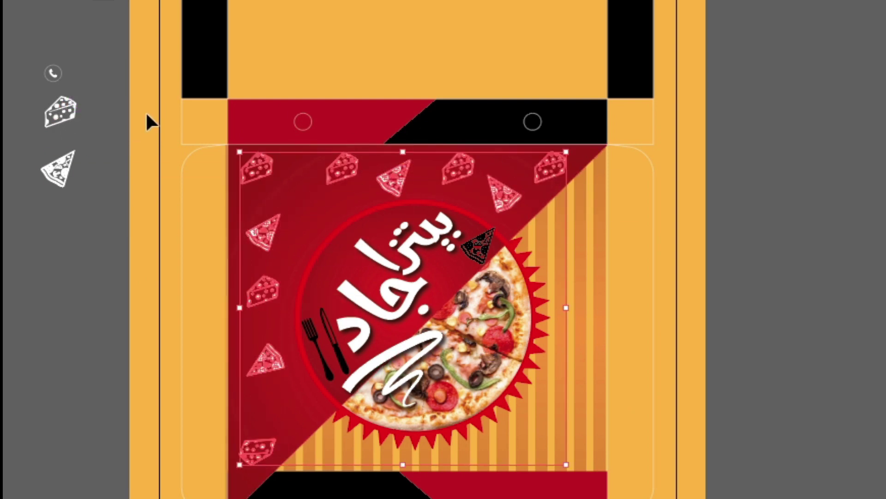
{"action": "scroll", "coordinate": [143, 169], "scroll_direction": "up", "scroll_amount": 2}
{"action": "scroll", "coordinate": [145, 173], "scroll_direction": "up", "scroll_amount": 1}
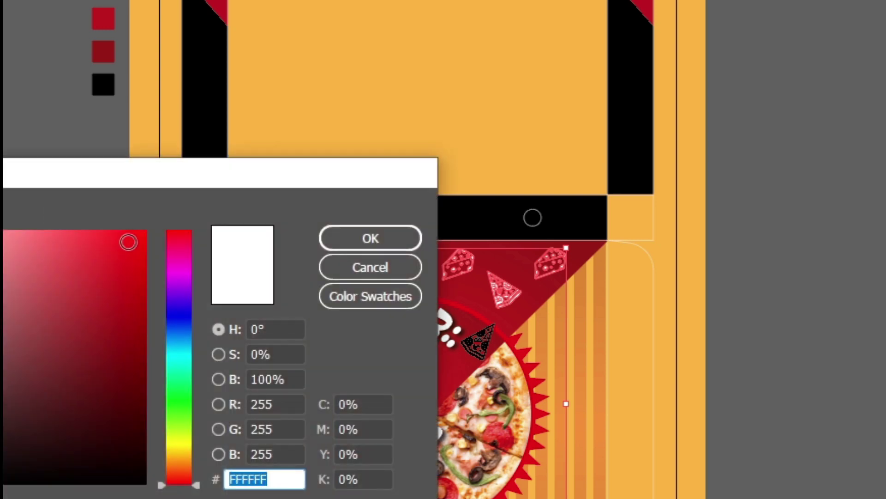
{"action": "type", "text": "FF0000"}
{"action": "left_click", "coordinate": [364, 242]}
Step: Enlarge and rotate the red pizza slice icon at the upper left of the pizza circle
{"action": "left_click", "coordinate": [283, 327]}
{"action": "mouse_move", "coordinate": [329, 294]}
{"action": "left_mouse_down"}
{"action": "mouse_move", "coordinate": [342, 286]}
{"action": "mouse_move", "coordinate": [319, 287]}
{"action": "left_mouse_up"}
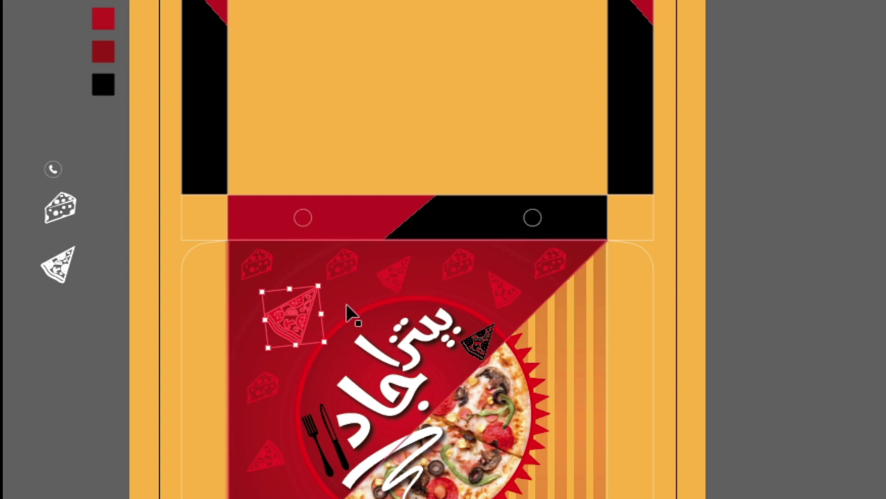
{"action": "left_click", "coordinate": [327, 278]}
{"action": "left_click", "coordinate": [317, 295]}
{"action": "left_click_drag", "start_coordinate": [330, 307], "coordinate": [316, 277]}
{"action": "left_click_drag", "start_coordinate": [293, 311], "coordinate": [275, 308]}
{"action": "scroll", "coordinate": [275, 308], "scroll_direction": "down", "scroll_amount": 4}
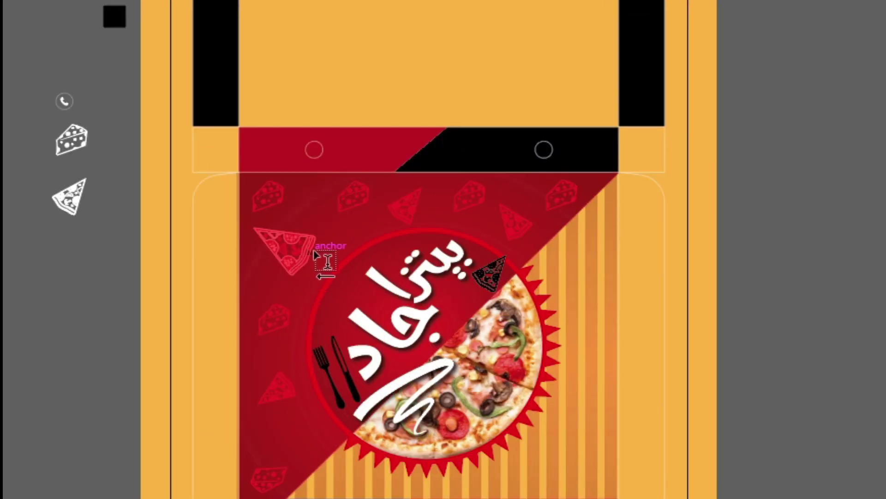
Step: Add the text "Pizza Gad" beside the artboard
{"action": "left_click", "coordinate": [765, 175]}
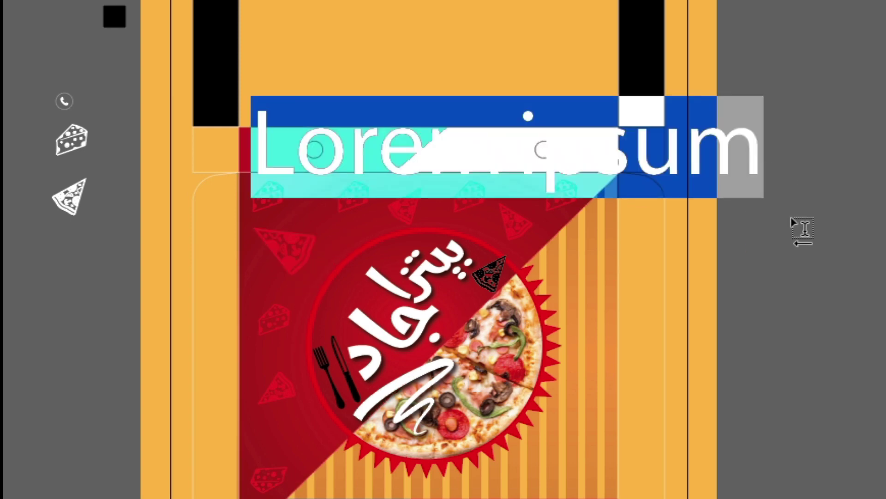
{"action": "type", "text": "Pizza"}
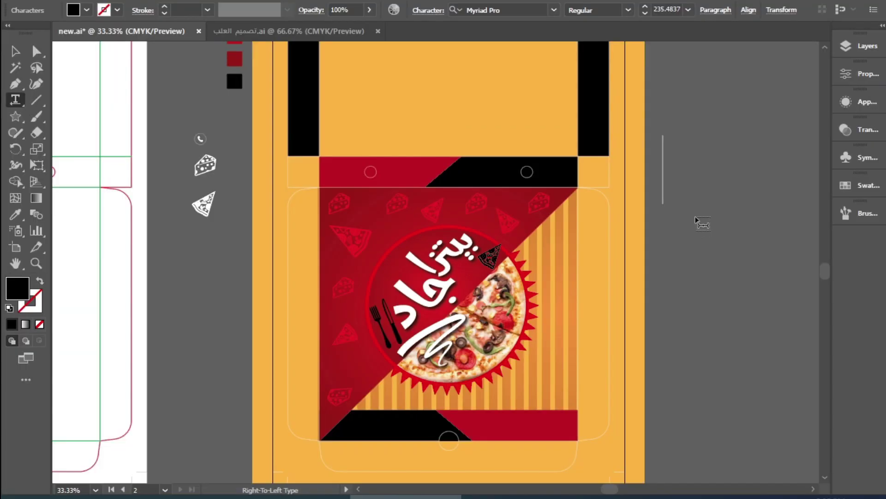
{"action": "type", "text": " Gad"}
{"action": "key", "text": "Escape"}
{"action": "left_click_drag", "start_coordinate": [443, 184], "coordinate": [626, 197]}
Step: Fill the "Pizza Gad" text with the orange swatch colour and move it fully clear of the artboard
{"action": "key", "text": "space"}
{"action": "left_click_drag", "start_coordinate": [429, 270], "coordinate": [369, 409]}
{"action": "key", "text": "i"}
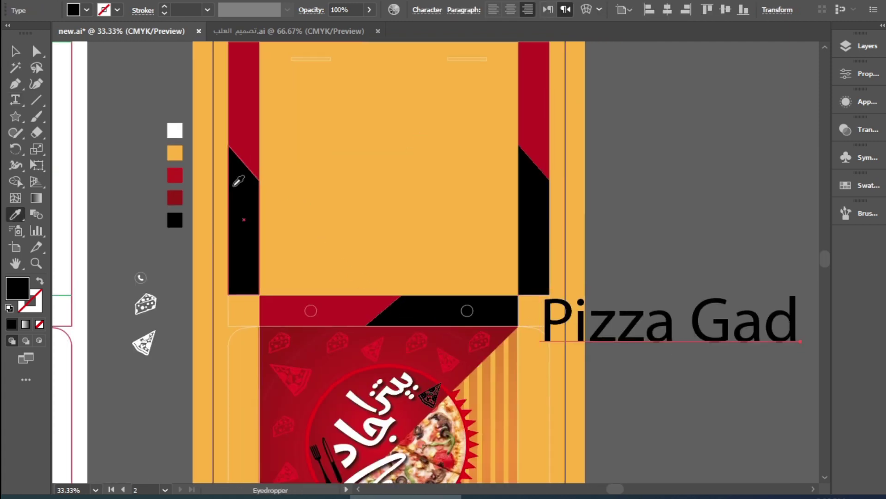
{"action": "left_click", "coordinate": [179, 157]}
{"action": "key", "text": "v"}
{"action": "key", "text": "space"}
{"action": "left_click_drag", "start_coordinate": [723, 324], "coordinate": [422, 171]}
{"action": "left_click_drag", "start_coordinate": [422, 171], "coordinate": [562, 173]}
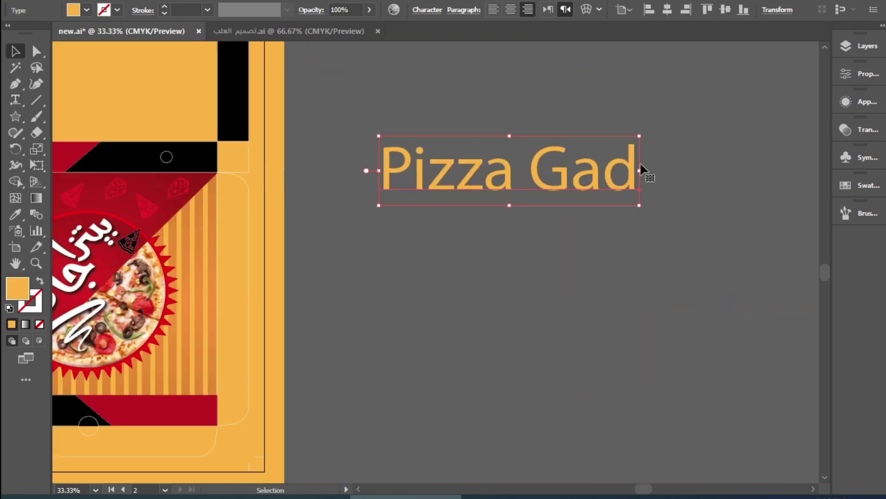
Step: Set the font of the "Pizza Gad" text to Khaled Font
{"action": "key", "text": "t"}
{"action": "left_click", "coordinate": [506, 10]}
{"action": "type", "text": "khaled"}
{"action": "left_click", "coordinate": [648, 76]}
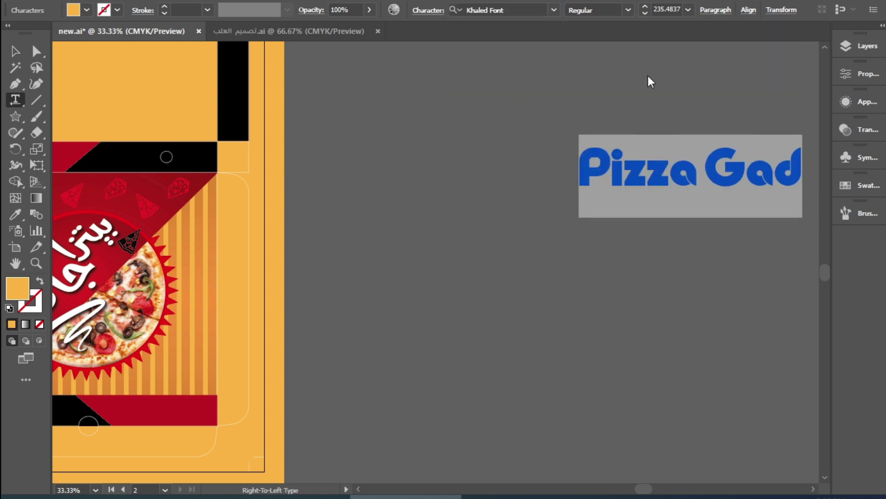
{"action": "key", "text": "v"}
Step: Draw a circle below the "Pizza Gad" text and add "pizzaGad" as right-to-left type along its path
{"action": "left_click_drag", "start_coordinate": [15, 119], "coordinate": [60, 149]}
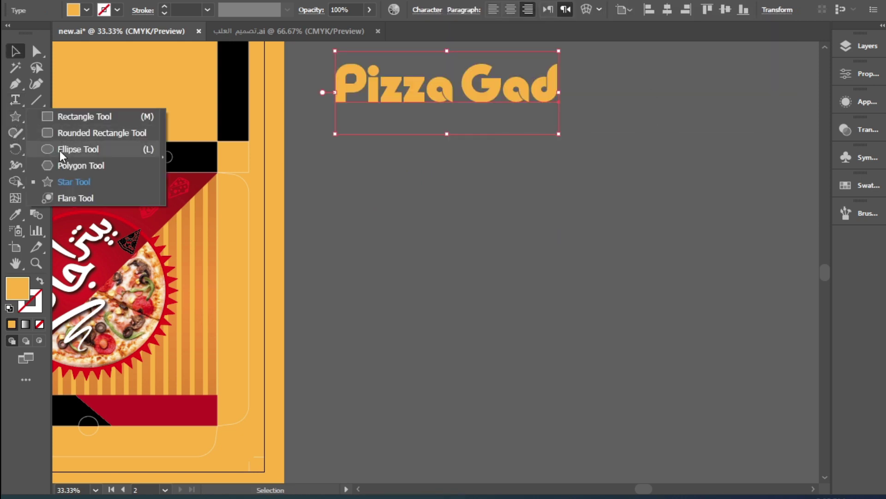
{"action": "left_click_drag", "start_coordinate": [605, 183], "coordinate": [374, 410]}
{"action": "left_click", "coordinate": [15, 100]}
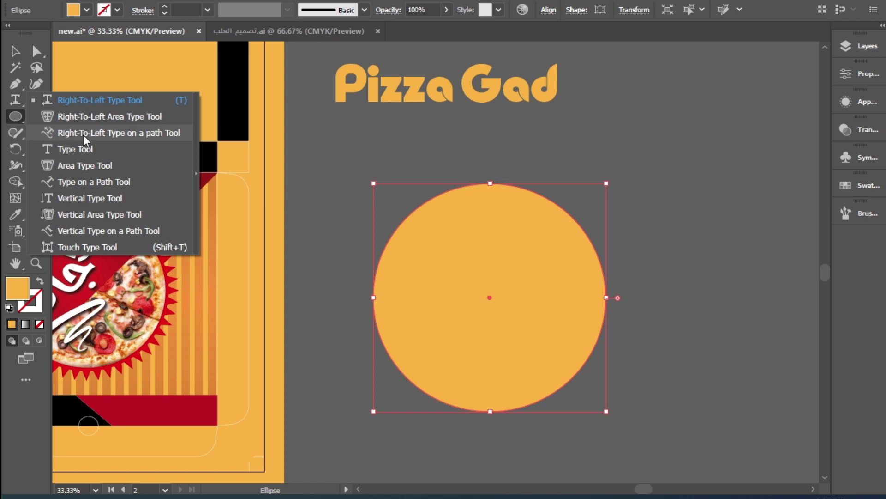
{"action": "left_click", "coordinate": [106, 133]}
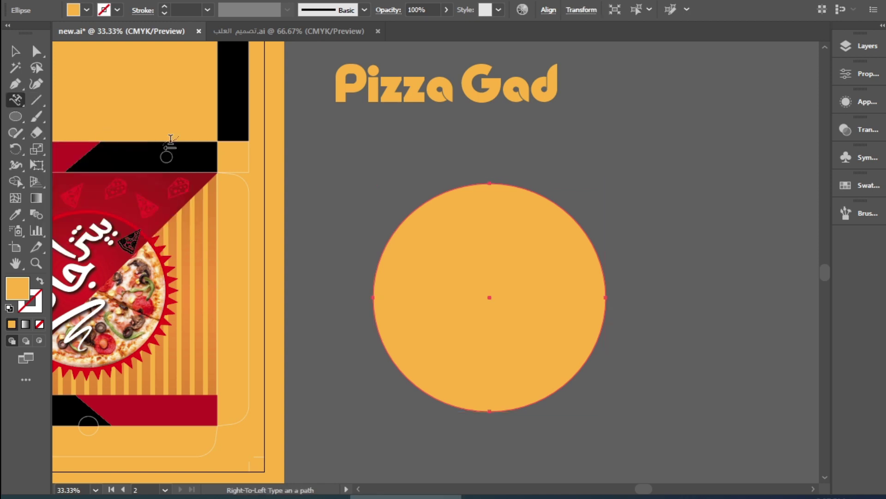
{"action": "left_click", "coordinate": [489, 183]}
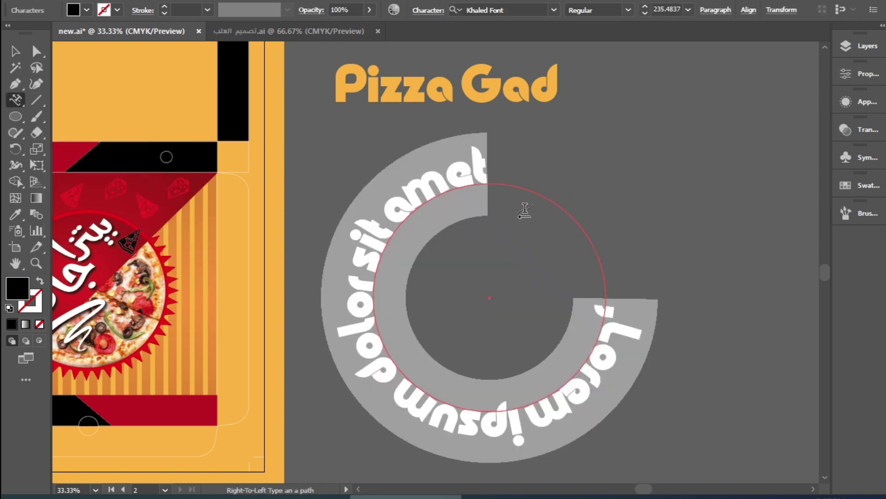
{"action": "type", "text": "pizzaga"}
{"action": "key", "text": "BackSpace"}
{"action": "key", "text": "BackSpace"}
{"action": "type", "text": "Gad"}
{"action": "key", "text": "Escape"}
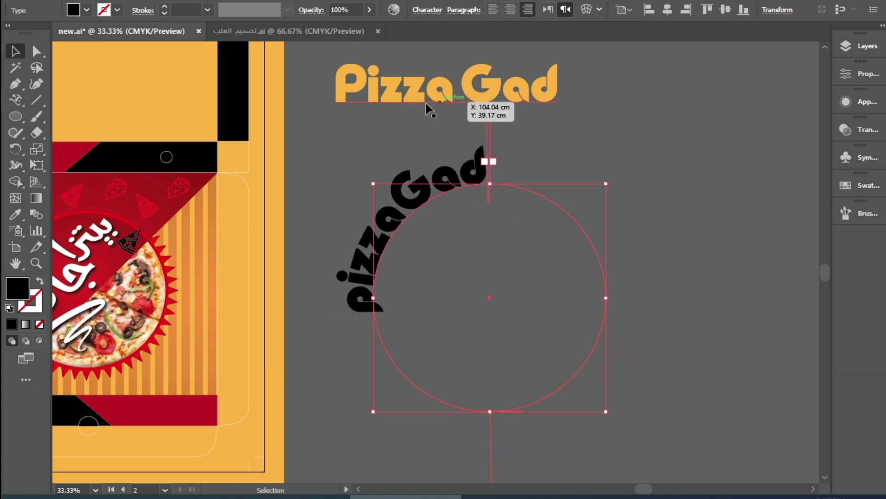
Step: Match the curved "pizzaGad" text to the orange lettering and place it around the upper left of the pizza circle
{"action": "key", "text": "i"}
{"action": "left_click", "coordinate": [451, 83]}
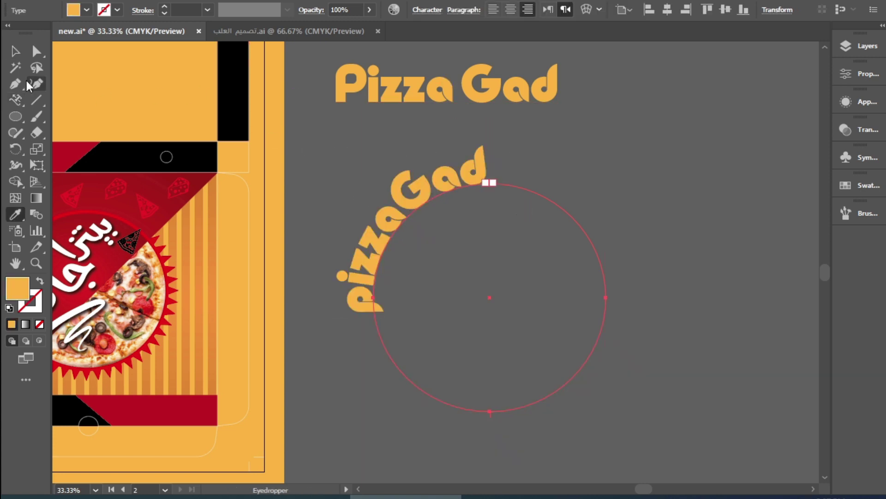
{"action": "left_click", "coordinate": [16, 52]}
{"action": "left_click_drag", "start_coordinate": [353, 271], "coordinate": [576, 184]}
{"action": "left_click_drag", "start_coordinate": [655, 111], "coordinate": [286, 133]}
{"action": "left_click_drag", "start_coordinate": [458, 346], "coordinate": [365, 264]}
{"action": "left_click_drag", "start_coordinate": [371, 128], "coordinate": [374, 128]}
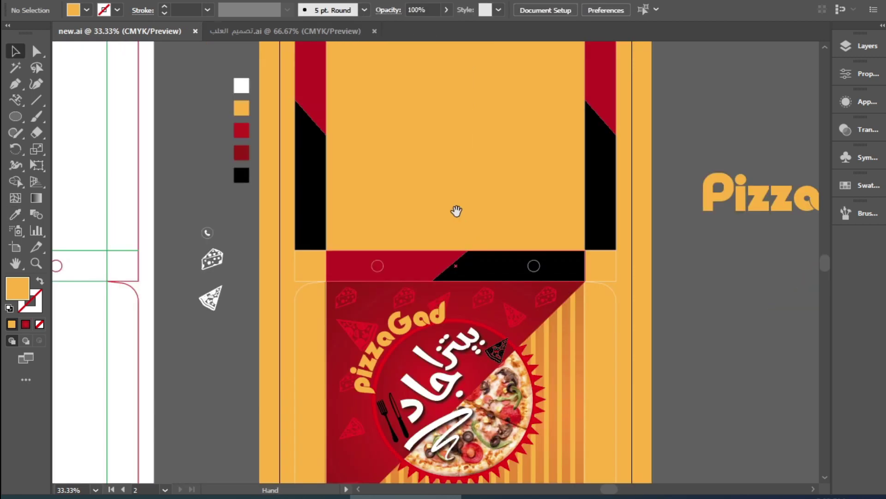
Step: Draw a tall placeholder text block in the right half of the plain orange panel above the cover
{"action": "left_click_drag", "start_coordinate": [457, 212], "coordinate": [461, 279]}
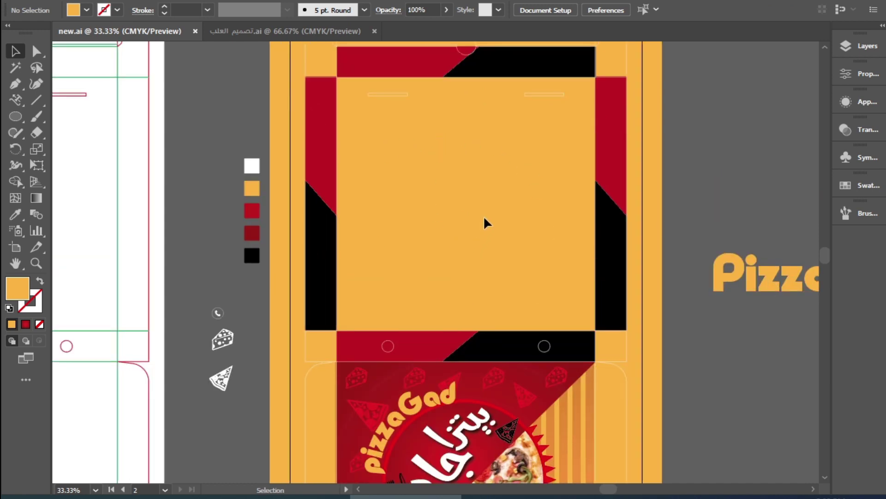
{"action": "left_click_drag", "start_coordinate": [12, 101], "coordinate": [48, 101]}
{"action": "left_click_drag", "start_coordinate": [576, 110], "coordinate": [497, 303]}
{"action": "left_click", "coordinate": [15, 52]}
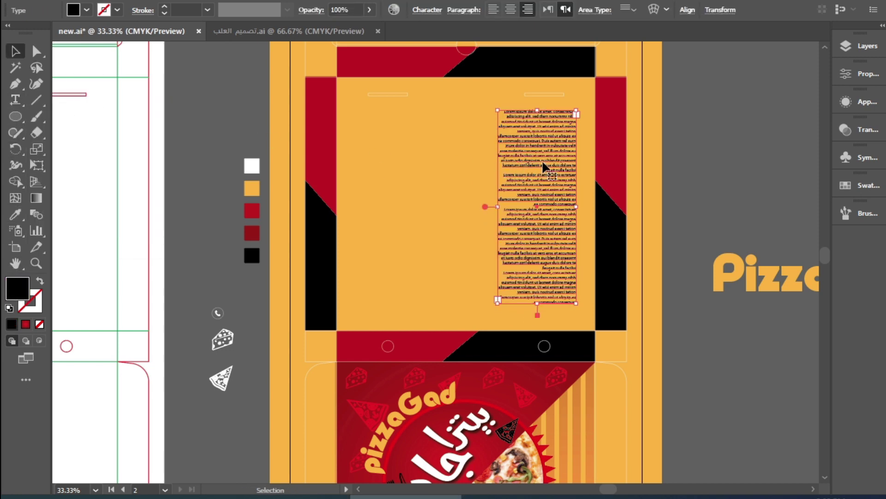
Step: Duplicate the placeholder text block into the left half of the orange panel, level with the original
{"action": "left_click_drag", "start_coordinate": [543, 165], "coordinate": [417, 169]}
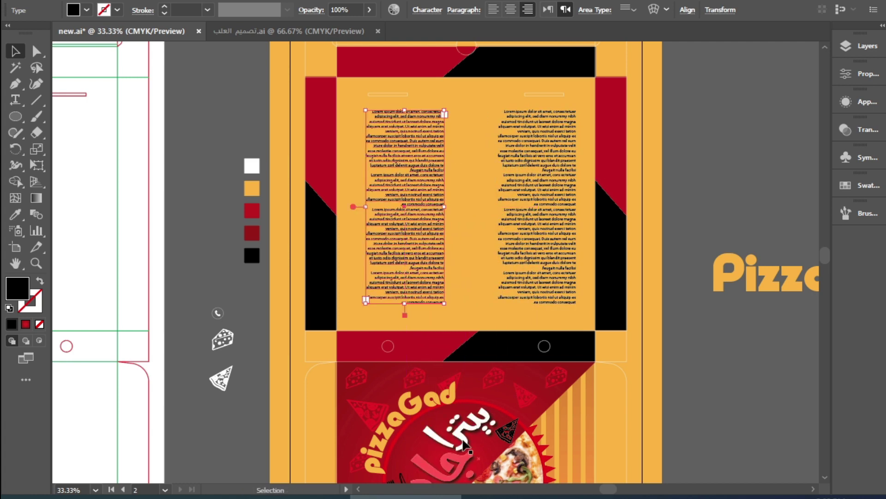
{"action": "key", "text": "space"}
{"action": "left_click_drag", "start_coordinate": [457, 437], "coordinate": [458, 332]}
{"action": "key", "text": "space"}
{"action": "left_click_drag", "start_coordinate": [457, 251], "coordinate": [457, 348]}
{"action": "left_click", "coordinate": [549, 193], "text": "shift"}
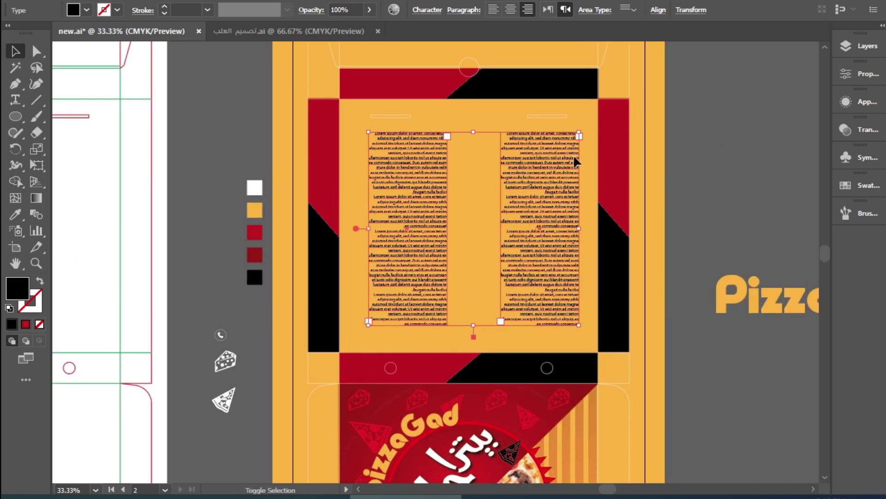
{"action": "left_click_drag", "start_coordinate": [585, 128], "coordinate": [357, 327]}
{"action": "left_click", "coordinate": [456, 280]}
Step: Following the reference box photo, copy the phone and address lines onto the orange panel's right side strip, rotated to run along it
{"action": "key", "text": "space"}
{"action": "left_click_drag", "start_coordinate": [456, 280], "coordinate": [743, 170]}
{"action": "left_click_drag", "start_coordinate": [288, 197], "coordinate": [680, 295]}
{"action": "left_click_drag", "start_coordinate": [362, 259], "coordinate": [448, 160]}
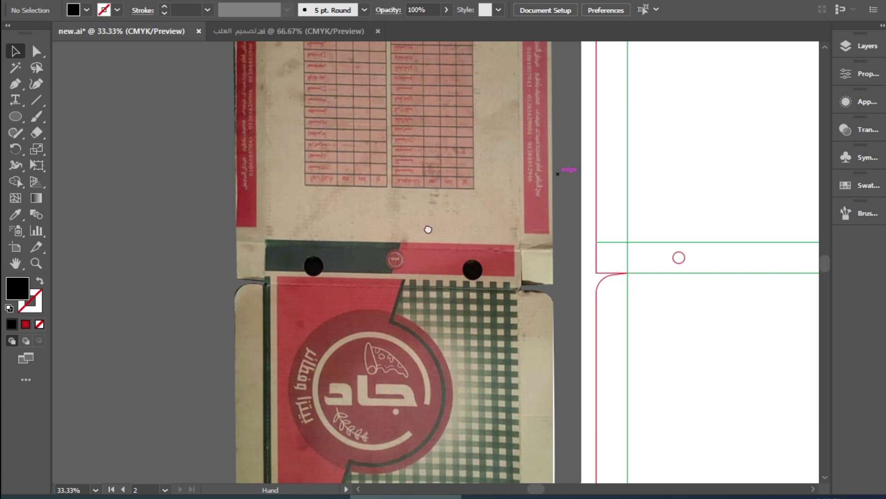
{"action": "left_click_drag", "start_coordinate": [742, 272], "coordinate": [360, 336]}
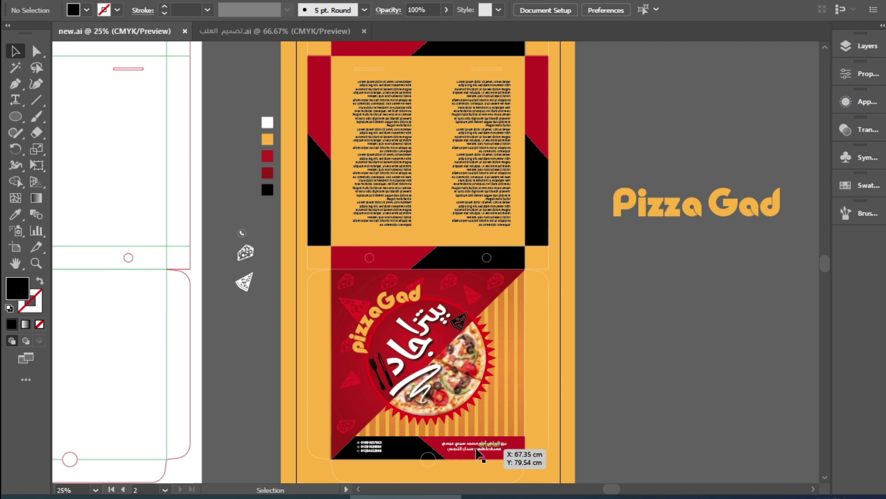
{"action": "left_click_drag", "start_coordinate": [475, 450], "coordinate": [518, 241]}
{"action": "left_click_drag", "start_coordinate": [492, 111], "coordinate": [566, 110]}
{"action": "left_click", "coordinate": [587, 150]}
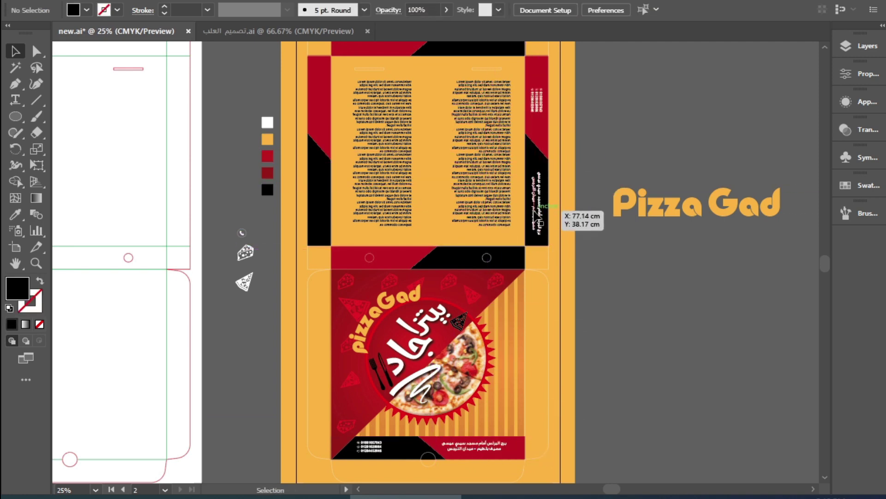
Step: Duplicate the phone and address group onto the orange panel's left side strip, rotated 180 degrees to mirror the right strip
{"action": "scroll", "coordinate": [542, 212], "scroll_direction": "up", "scroll_amount": 5, "text": "alt"}
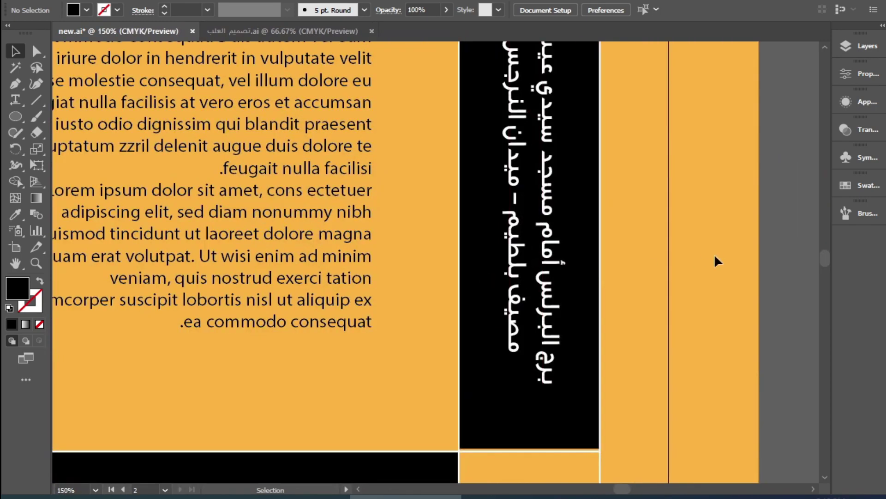
{"action": "left_click", "coordinate": [531, 435]}
{"action": "scroll", "coordinate": [530, 435], "scroll_direction": "down", "scroll_amount": 3, "text": "alt"}
{"action": "left_click_drag", "start_coordinate": [704, 117], "coordinate": [273, 101]}
{"action": "left_click_drag", "start_coordinate": [290, 68], "coordinate": [269, 259], "text": "shift"}
{"action": "left_click_drag", "start_coordinate": [274, 141], "coordinate": [277, 109]}
Step: Align the left and right strips' contact groups to each other by their vertical centres
{"action": "left_click", "coordinate": [713, 108], "text": "shift"}
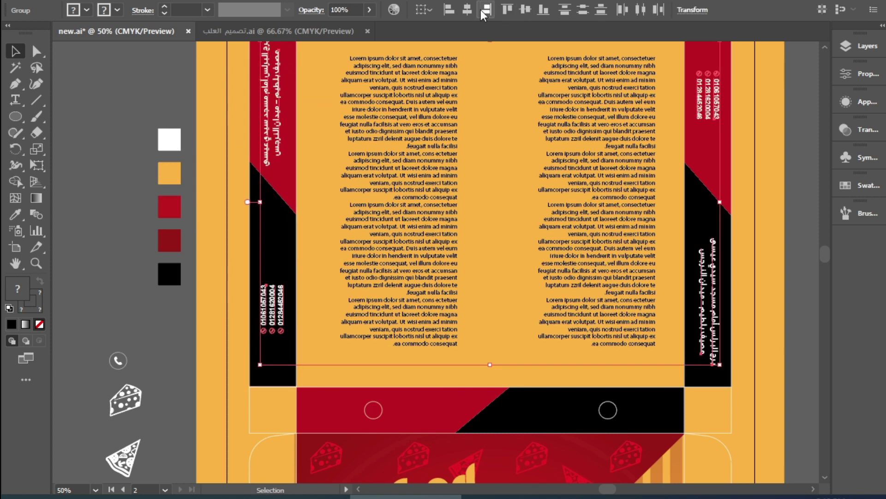
{"action": "left_click", "coordinate": [526, 10]}
{"action": "scroll", "coordinate": [547, 206], "scroll_direction": "up", "scroll_amount": 2}
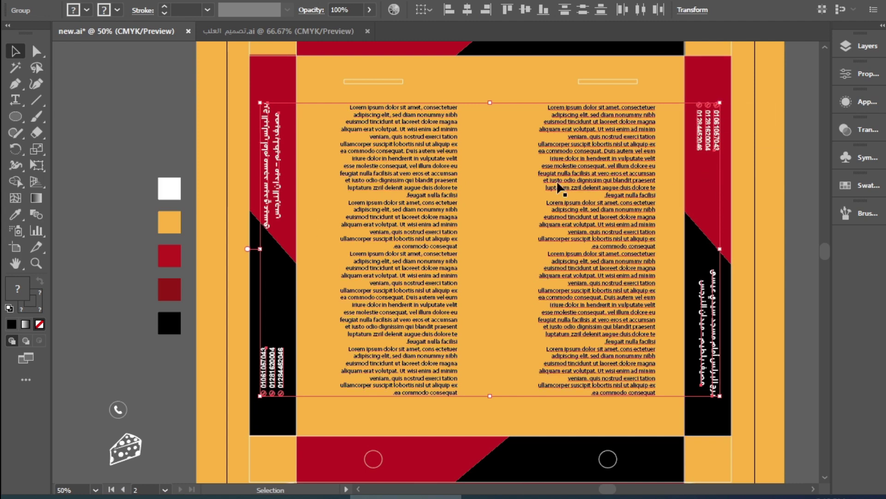
{"action": "left_click", "coordinate": [516, 210]}
Step: Move the large "Pizza Gad" title onto the red-and-black strip above the cover, scale it to fit between the two circles and fill it white
{"action": "left_click_drag", "start_coordinate": [598, 285], "coordinate": [497, 183]}
{"action": "left_click_drag", "start_coordinate": [727, 239], "coordinate": [349, 341]}
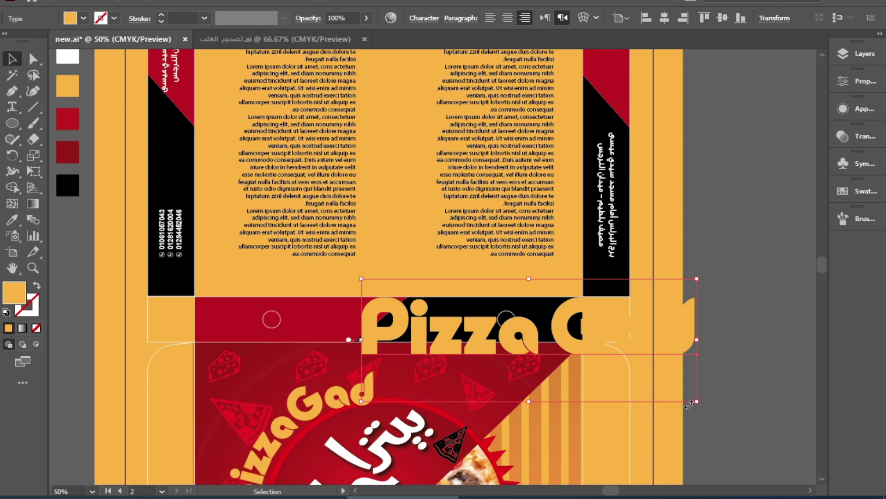
{"action": "left_click_drag", "start_coordinate": [697, 402], "coordinate": [435, 330]}
{"action": "left_click", "coordinate": [83, 18]}
{"action": "left_click", "coordinate": [27, 41]}
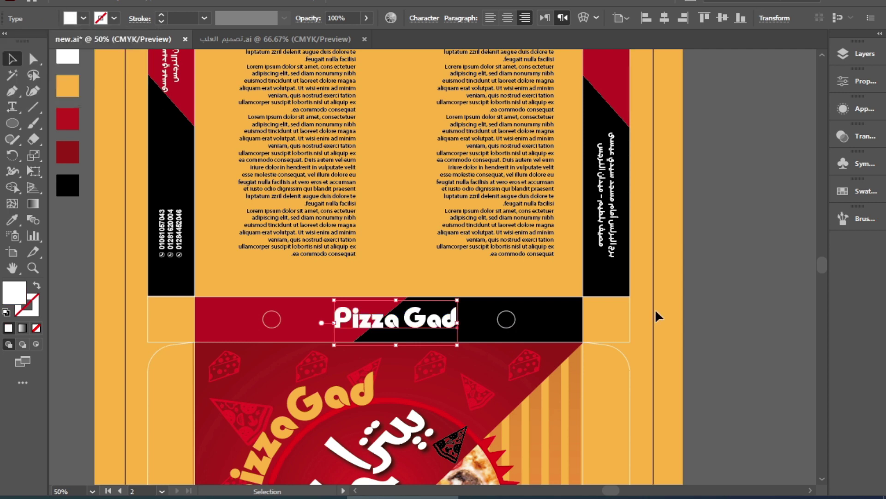
{"action": "key", "text": "ctrl+0"}
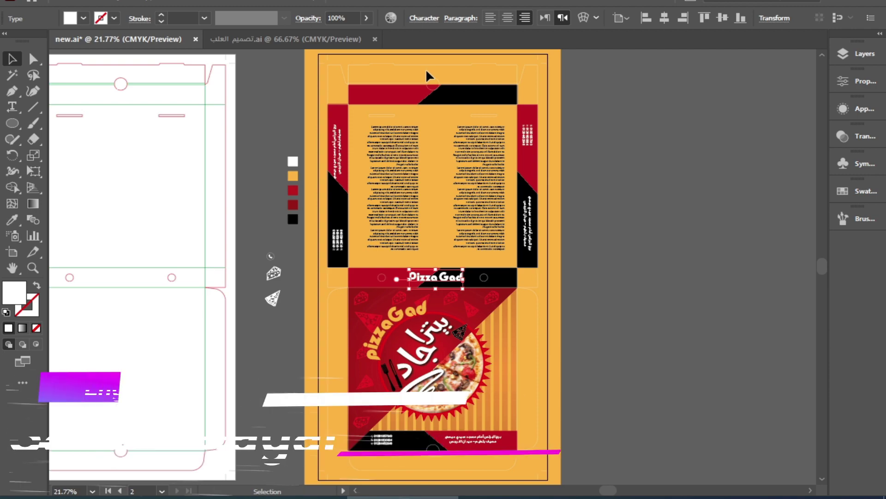
{"action": "scroll", "coordinate": [425, 68], "scroll_direction": "up", "scroll_amount": 4}
{"action": "left_click_drag", "start_coordinate": [524, 81], "coordinate": [402, 117]}
{"action": "left_click", "coordinate": [526, 167]}
{"action": "scroll", "coordinate": [300, 177], "scroll_direction": "left", "scroll_amount": 10}
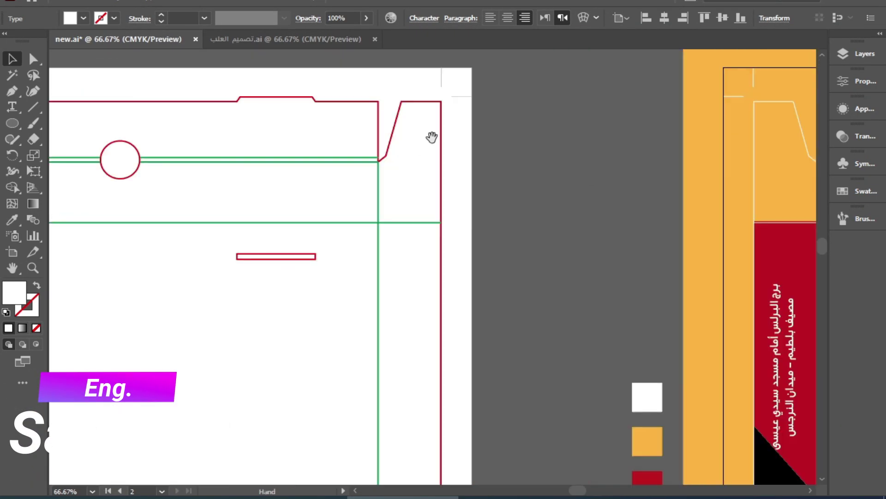